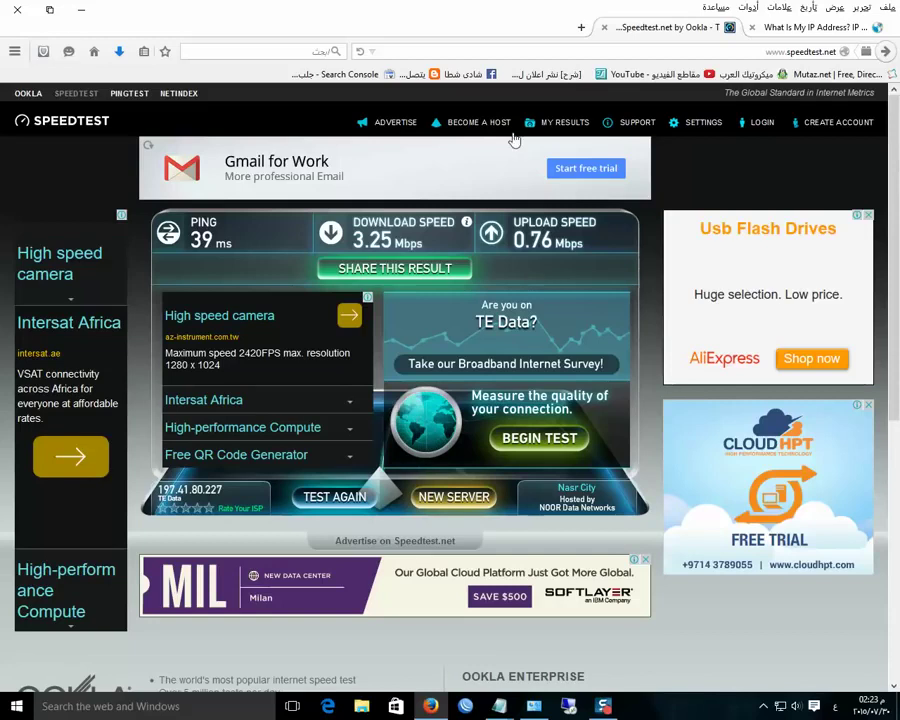
Unpin Remote Desktop Connection from the taskbar and relaunch it by searching 'r' in Start
right_click(566, 708)
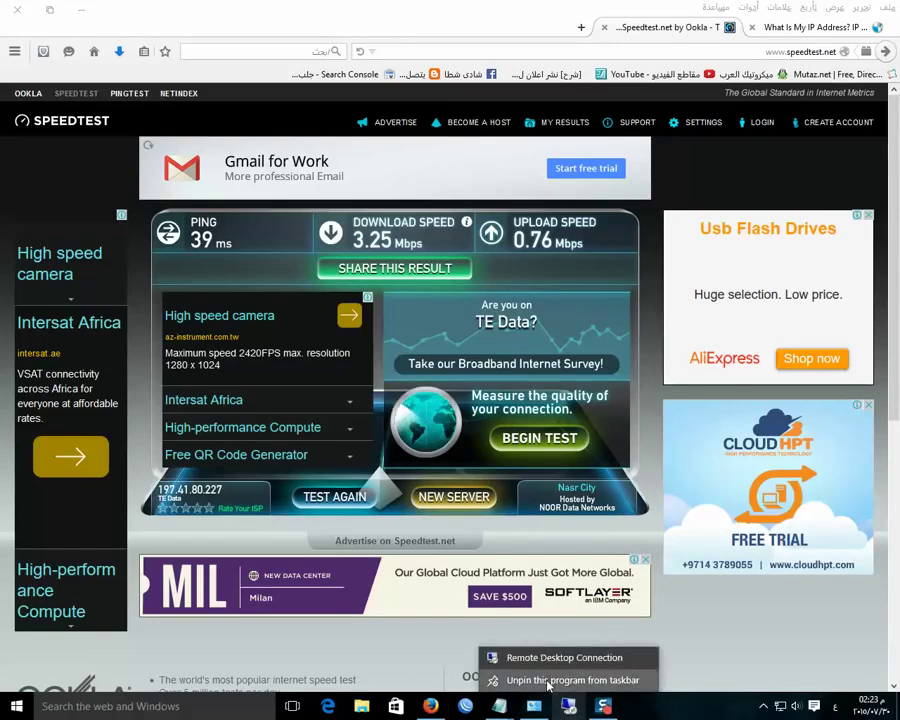
left_click(546, 681)
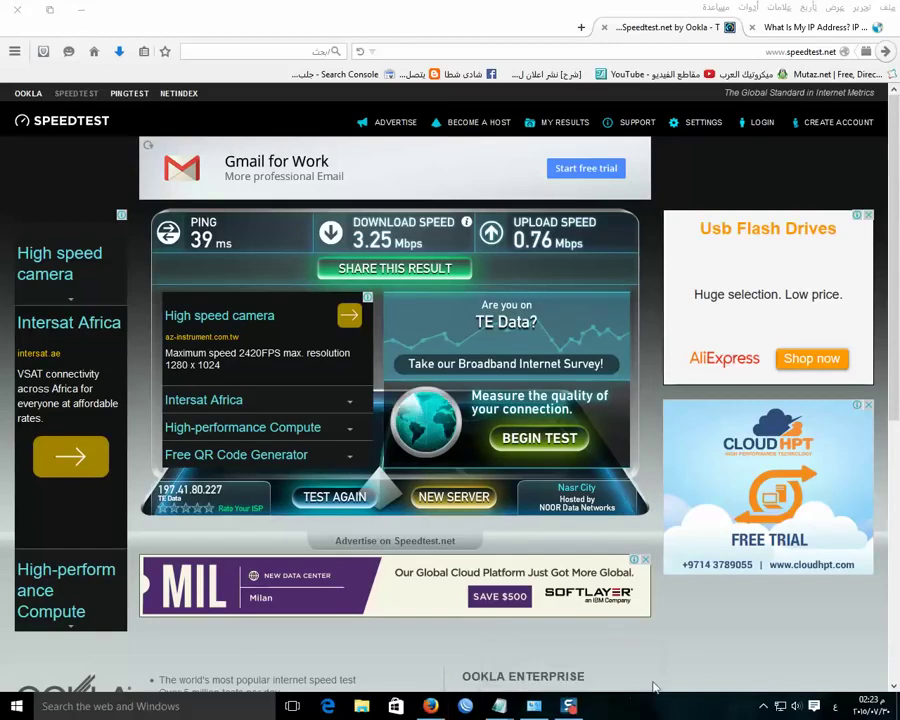
left_click(85, 708)
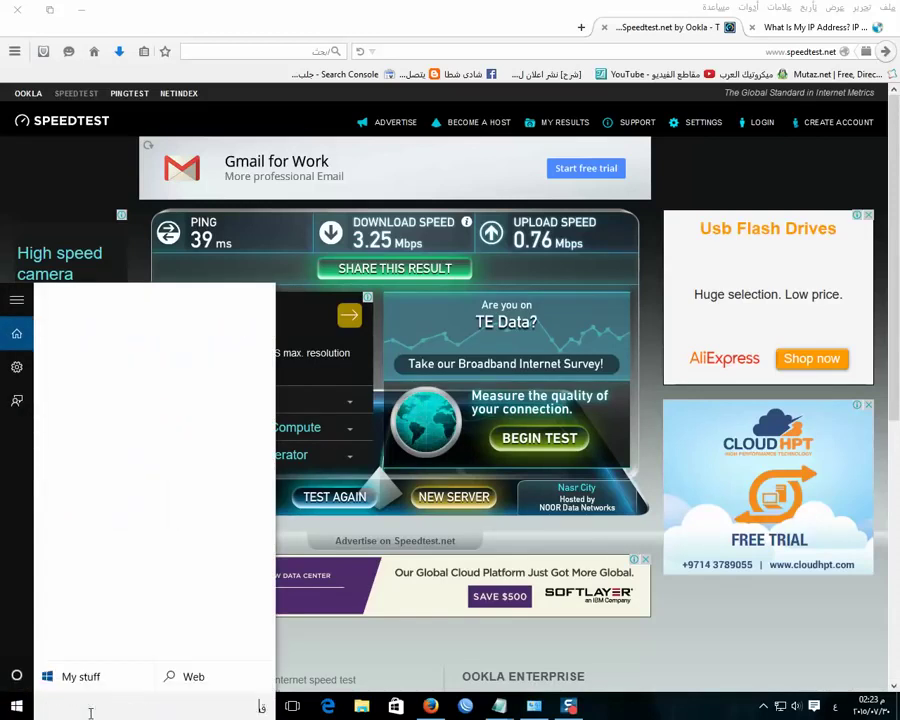
type("ق")
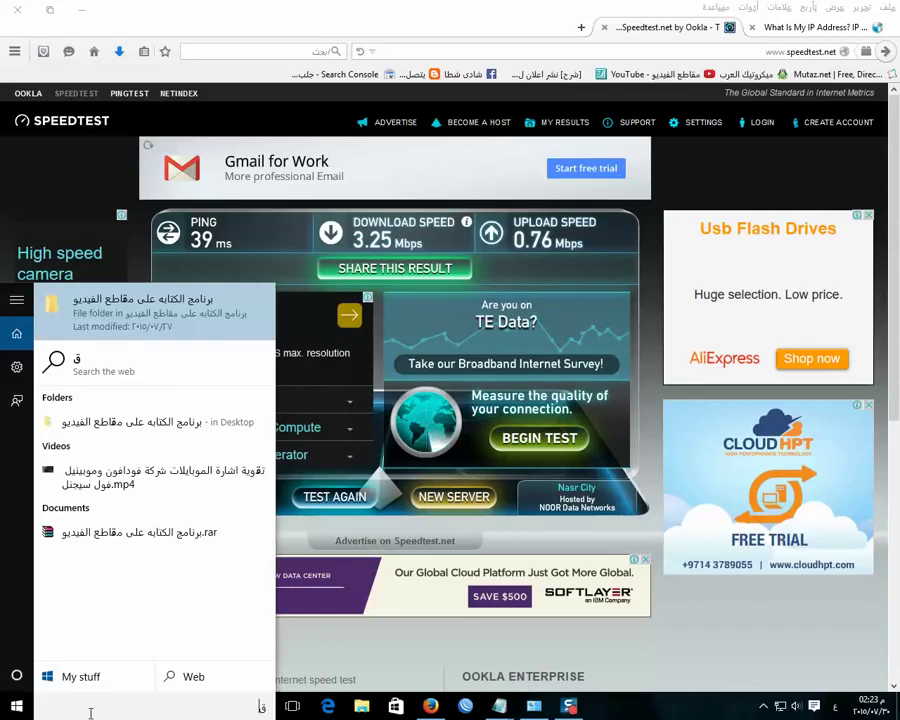
key("BackSpace")
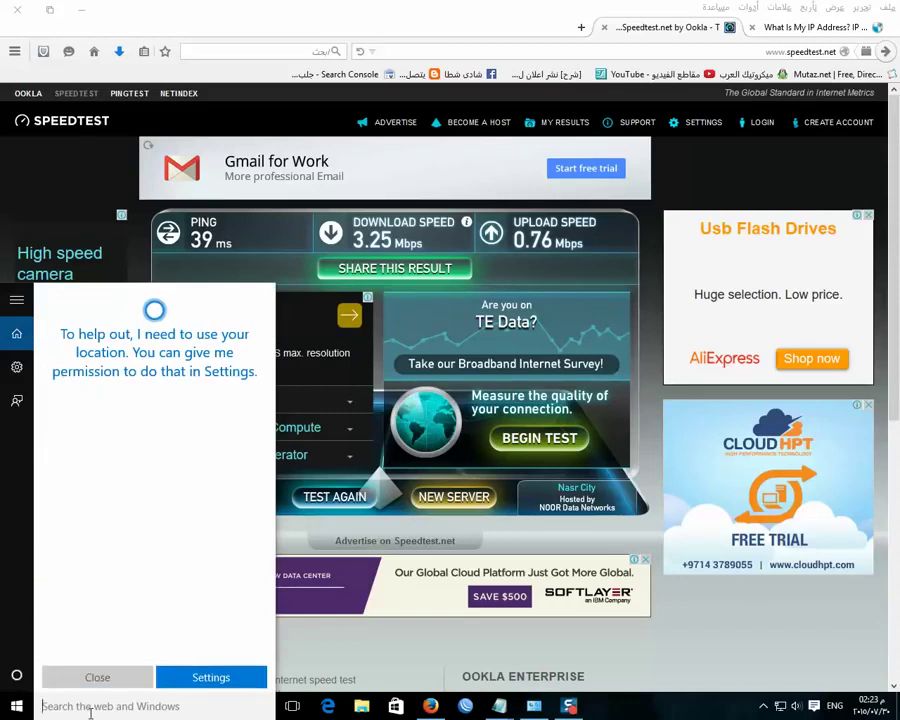
type("r")
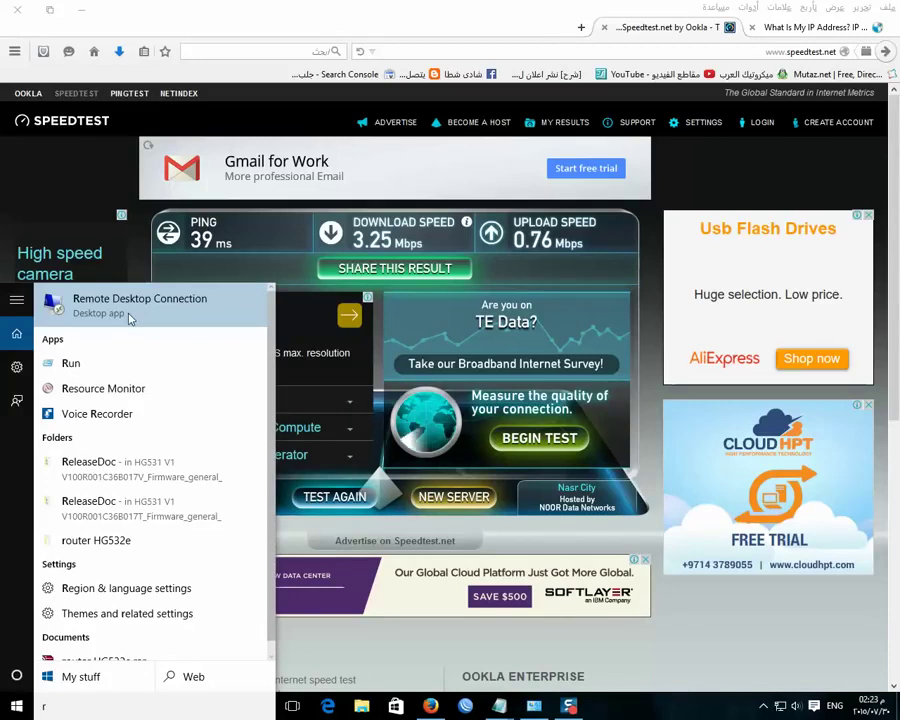
left_click(126, 312)
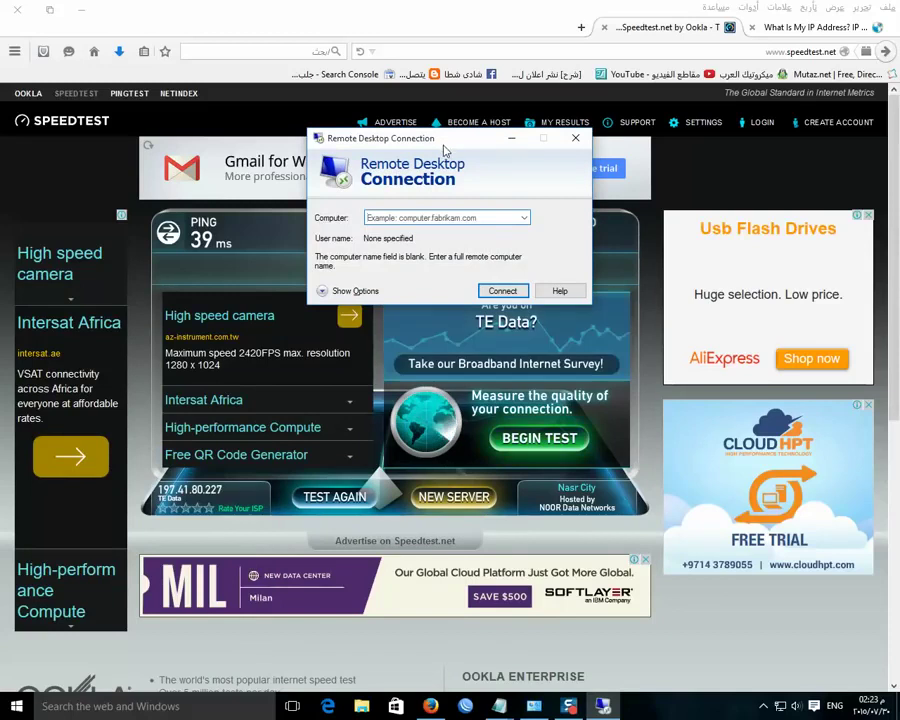
Minimize Firefox and close Notepad without saving its changes
left_click(89, 10)
left_click(89, 10)
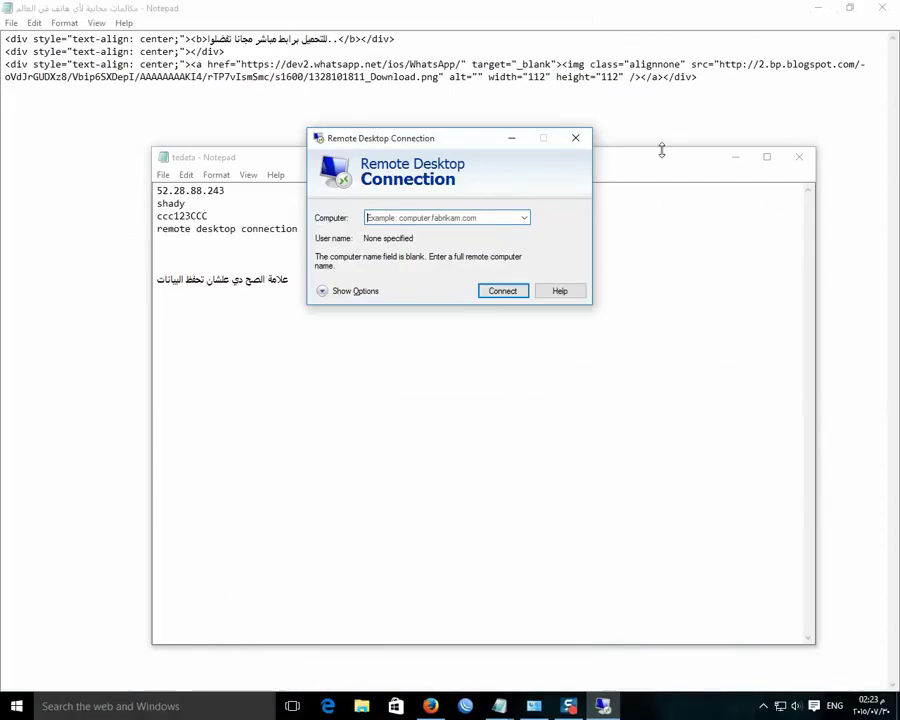
left_click(731, 157)
left_click(882, 10)
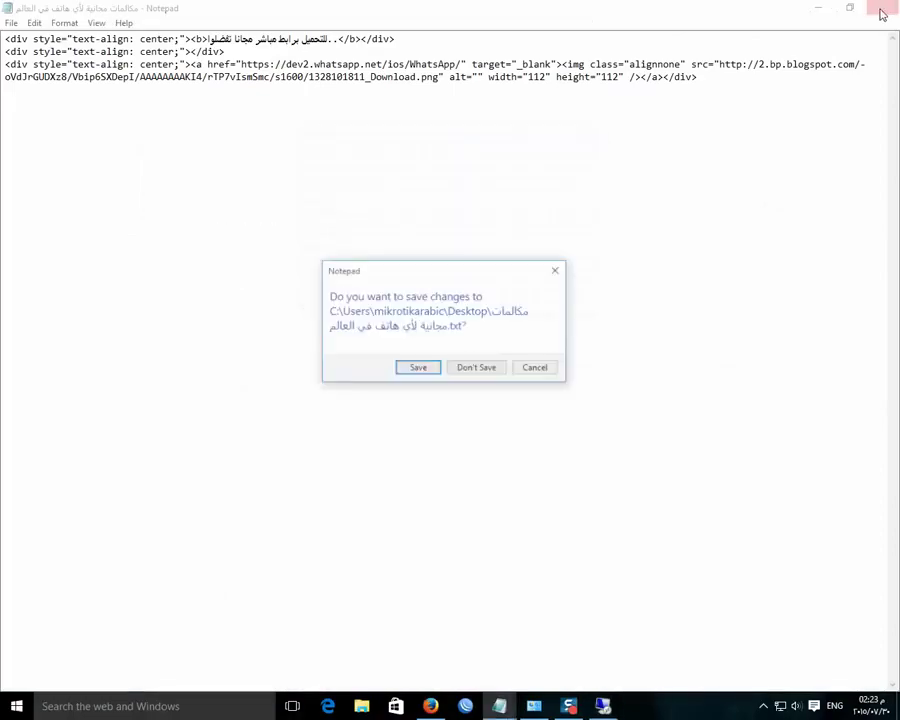
left_click(476, 369)
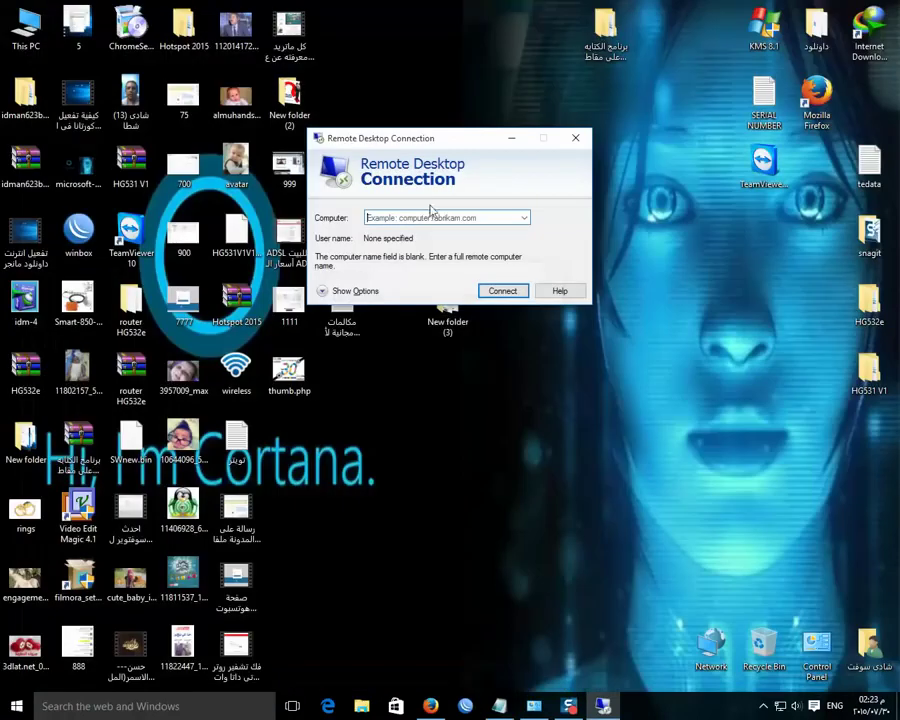
Move the Remote Desktop Connection window and expand Show Options to reveal all connection settings
left_click_drag(436, 146, 483, 102)
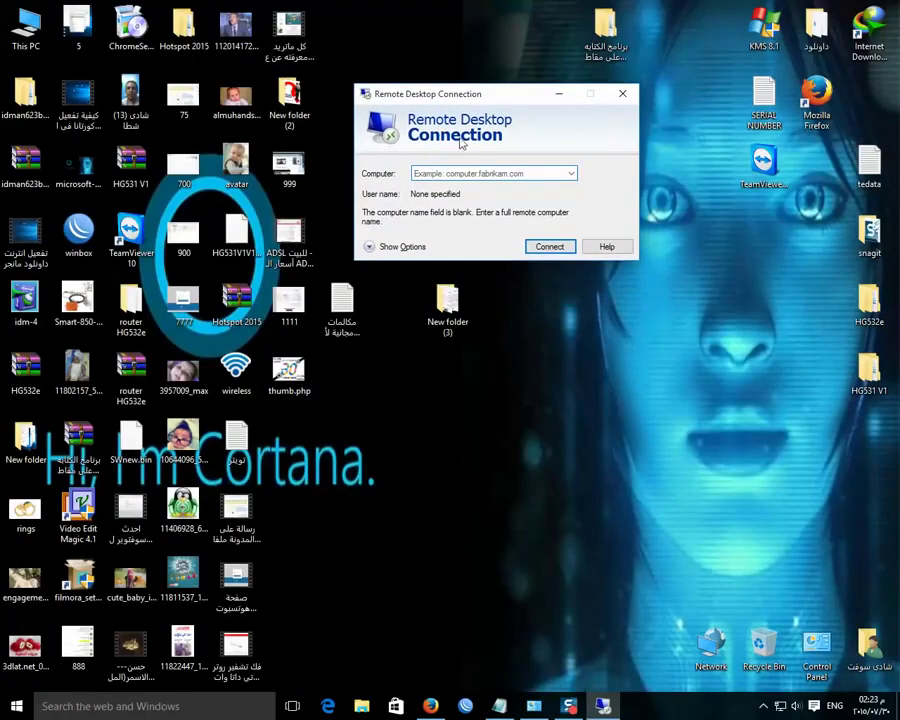
left_click(370, 247)
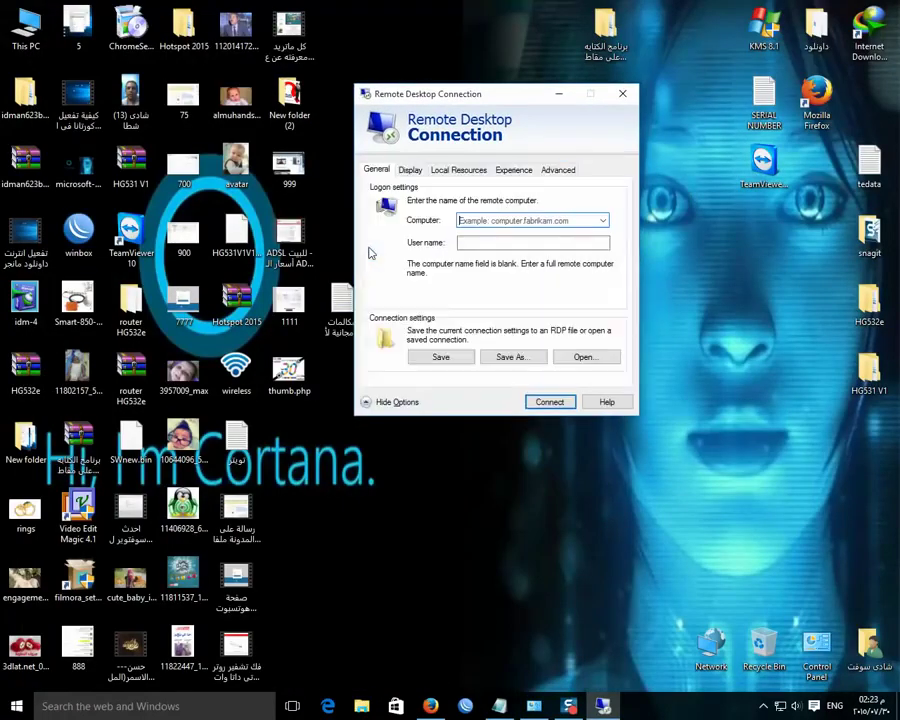
left_click(390, 400)
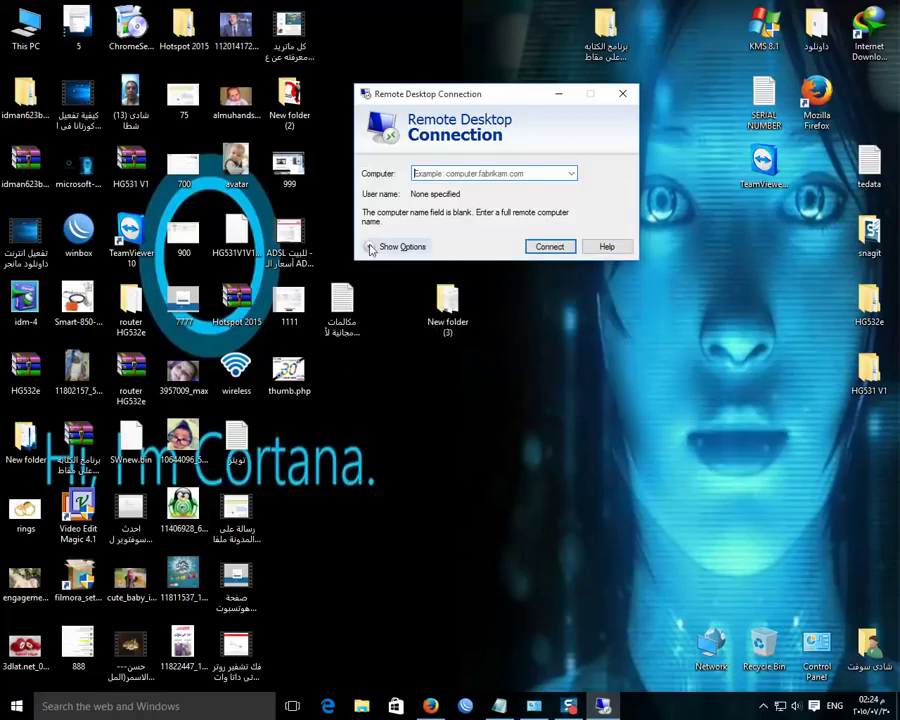
left_click(370, 247)
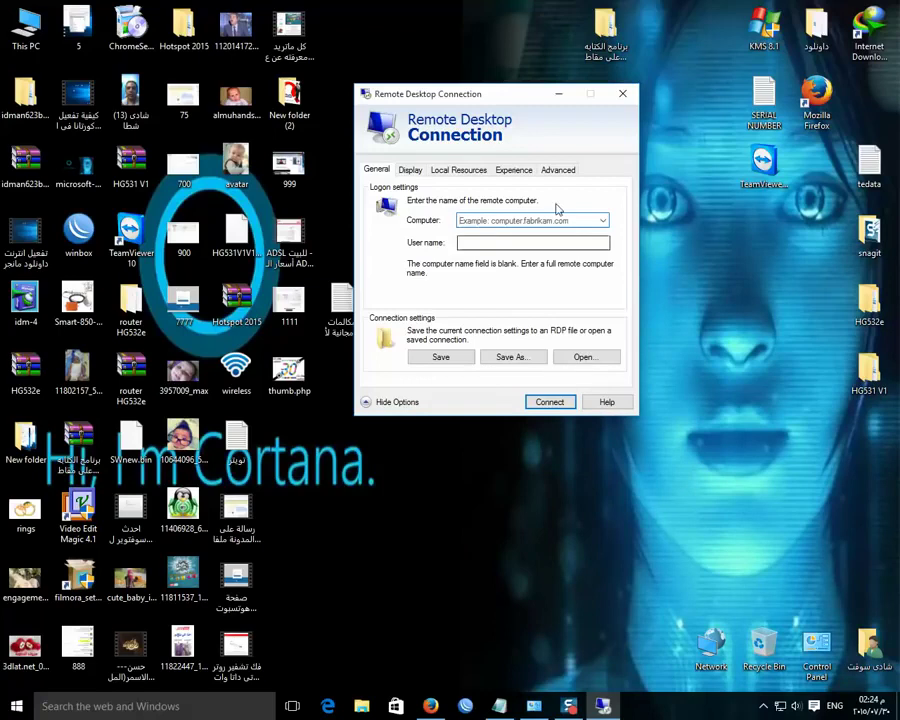
left_click(488, 219)
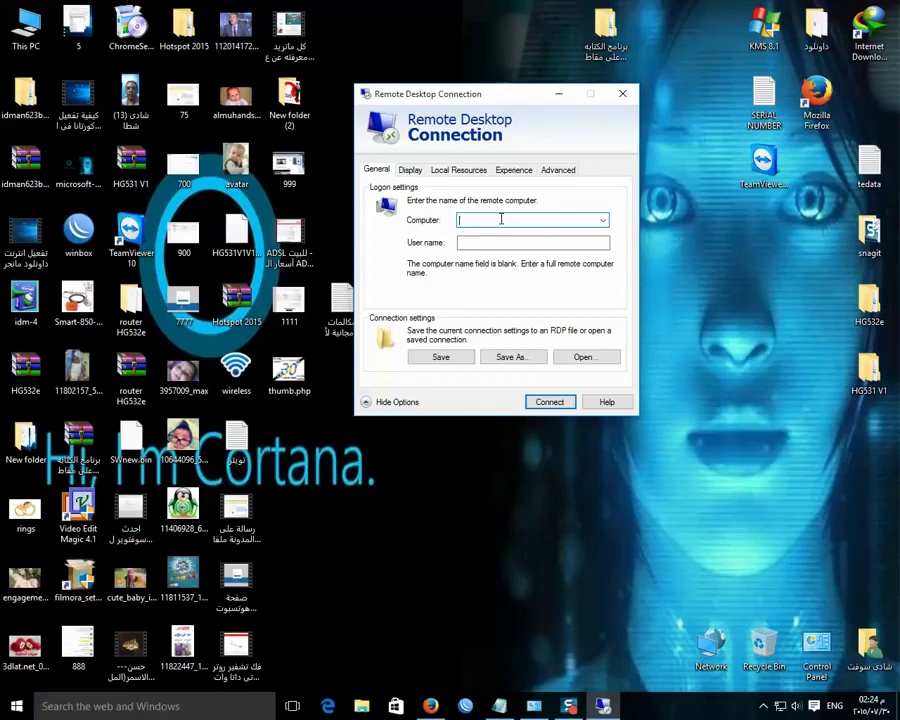
key("Tab")
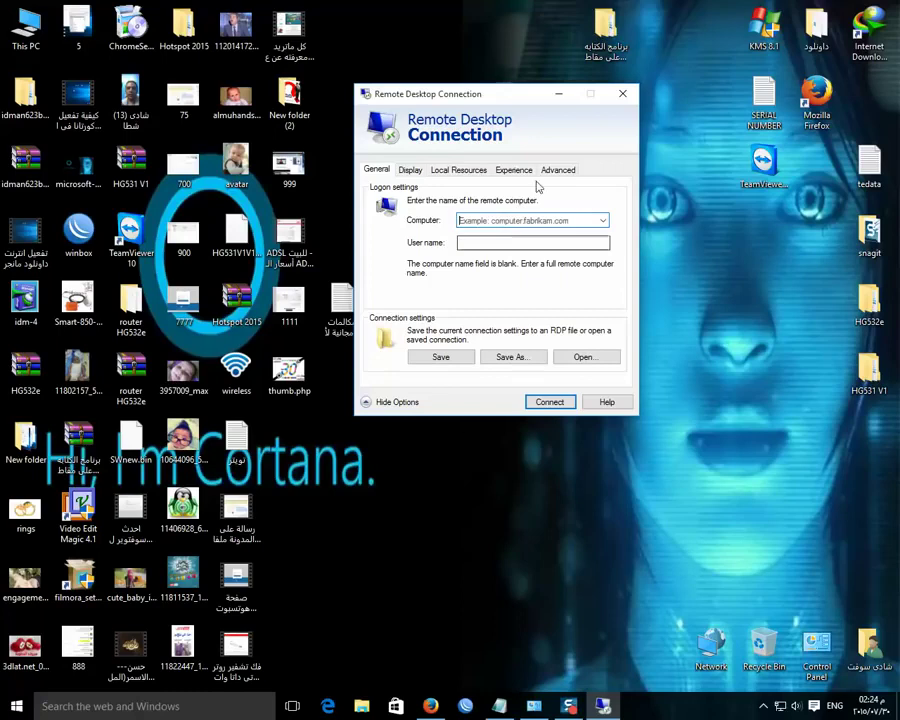
left_click(766, 707)
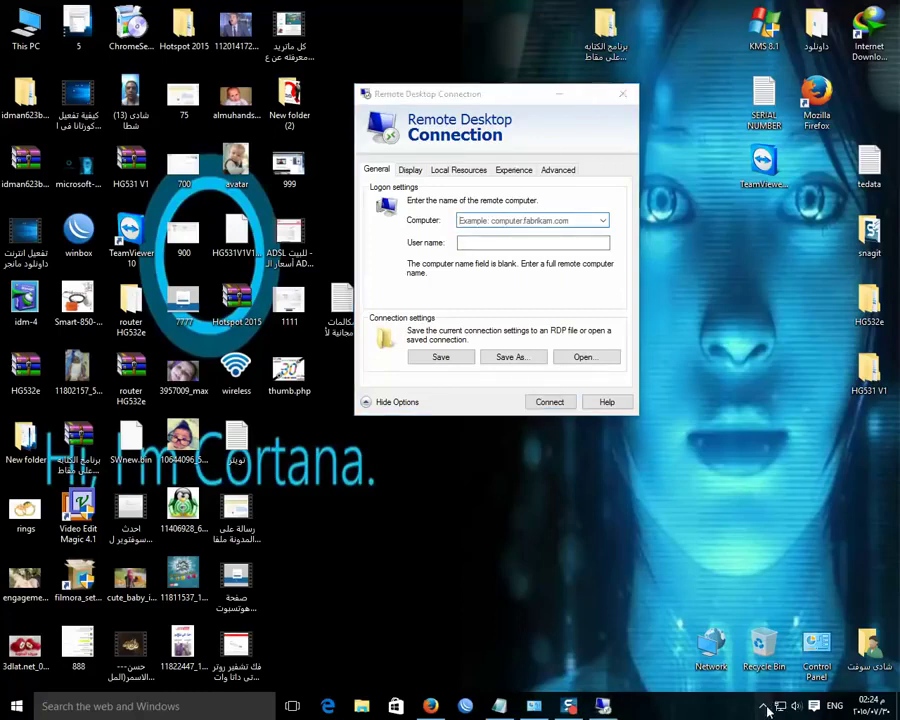
Enter server 52.28.88.243 and the user name, and allow saving credentials
left_click(519, 221)
key("ctrl+v")
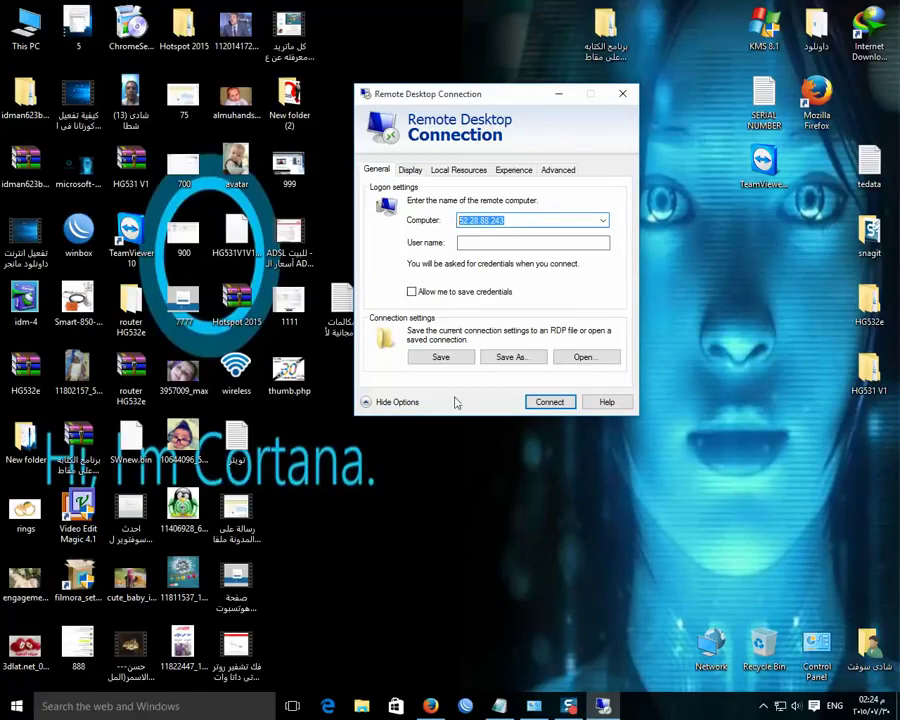
left_click(462, 242)
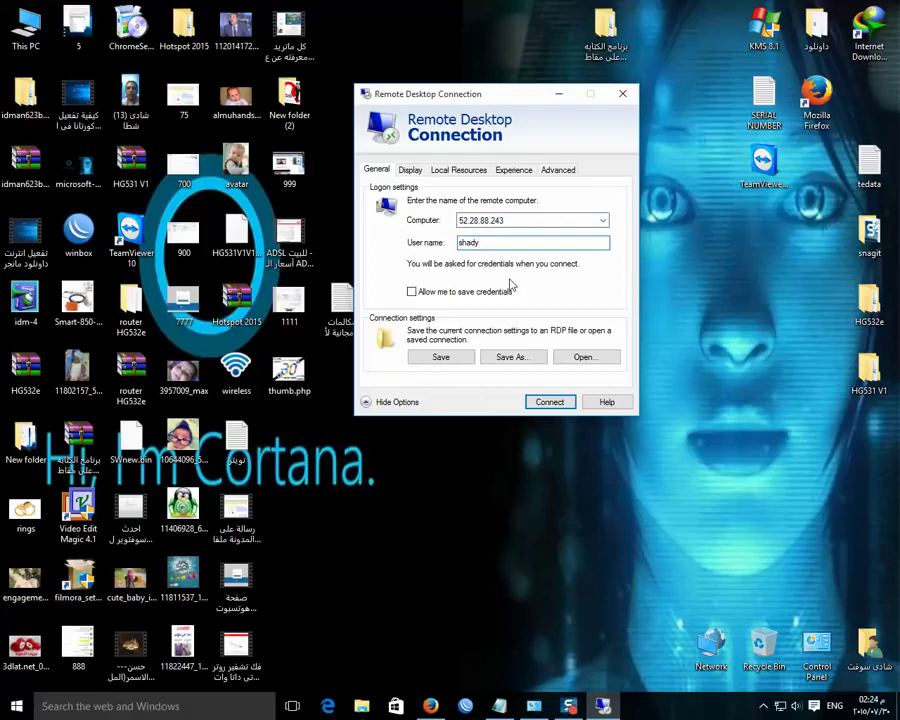
left_click(412, 292)
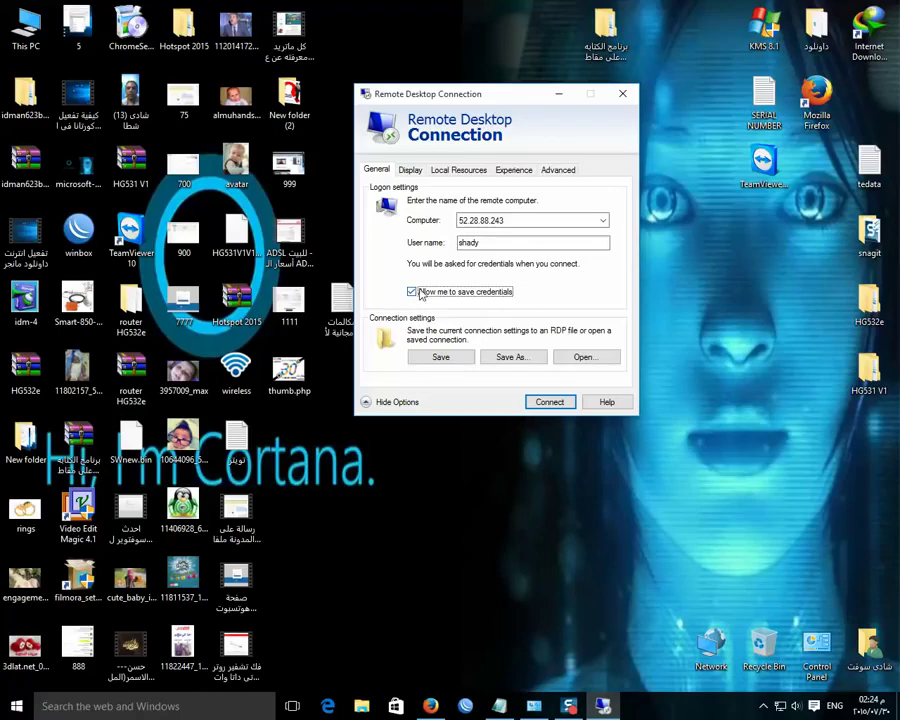
Connect, paste the account password, and accept the certificate warning to reach the server desktop
left_click(550, 404)
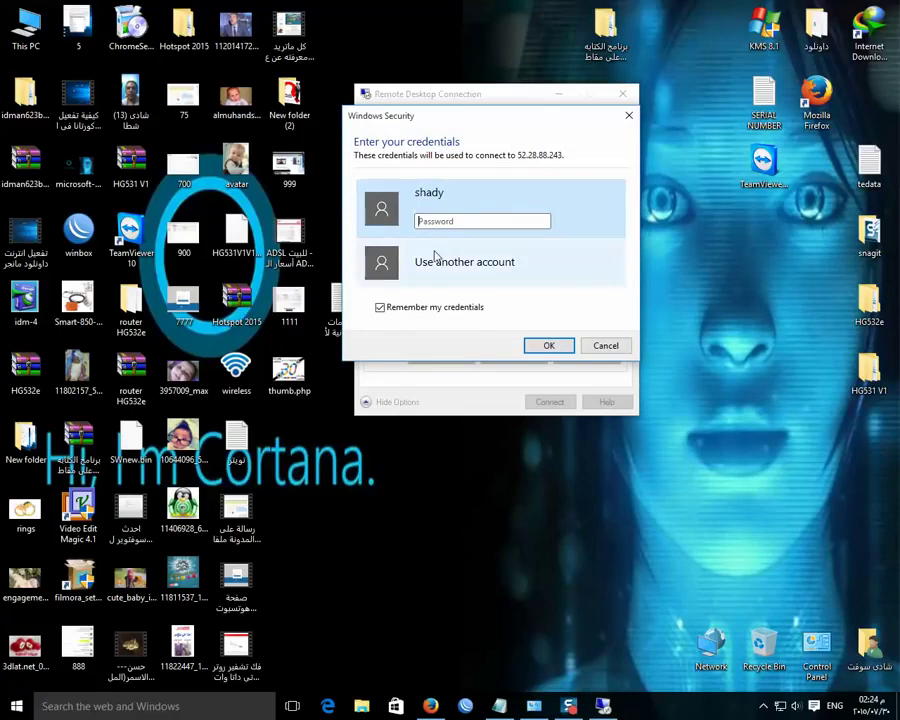
right_click(446, 221)
left_click(480, 283)
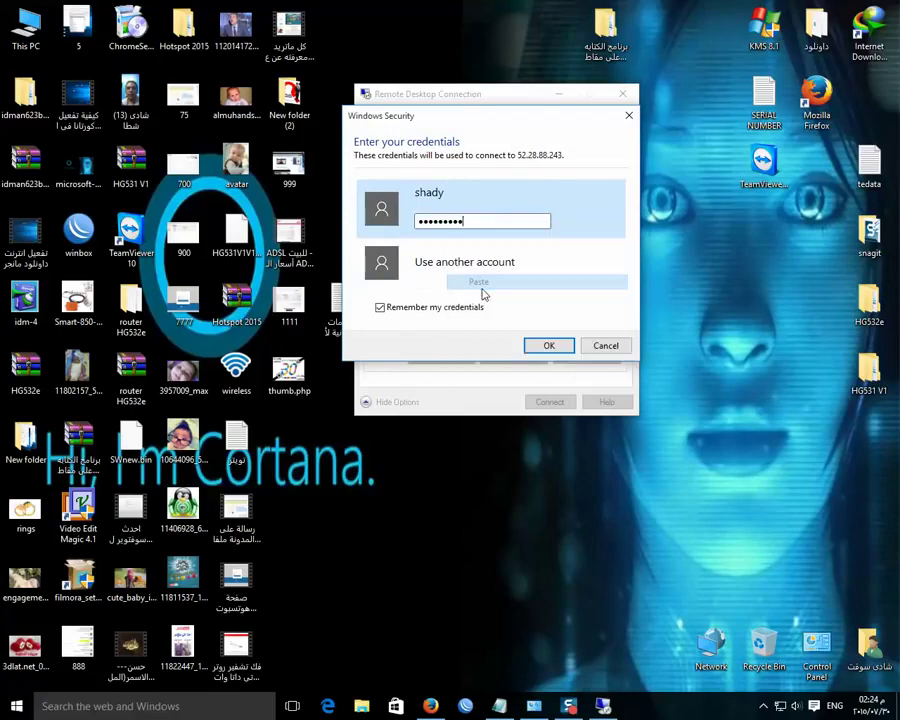
left_click(548, 345)
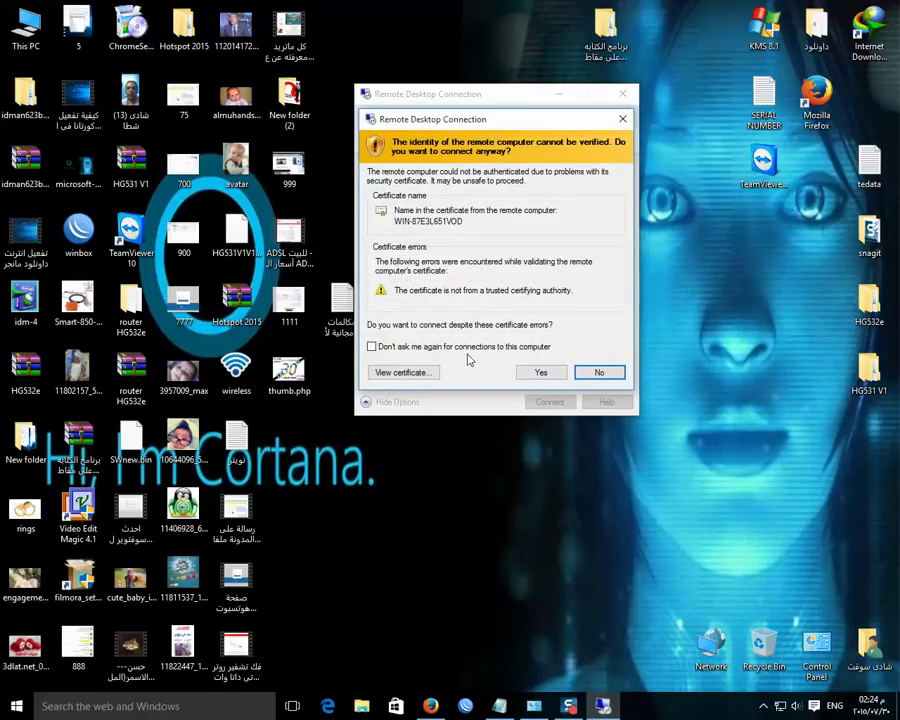
left_click(540, 373)
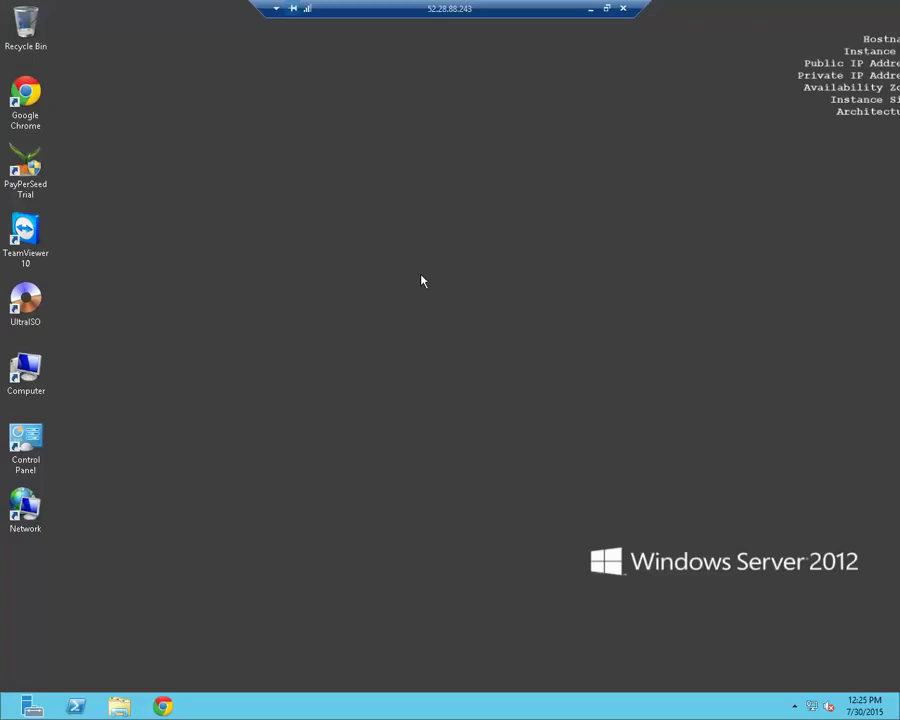
left_click(168, 707)
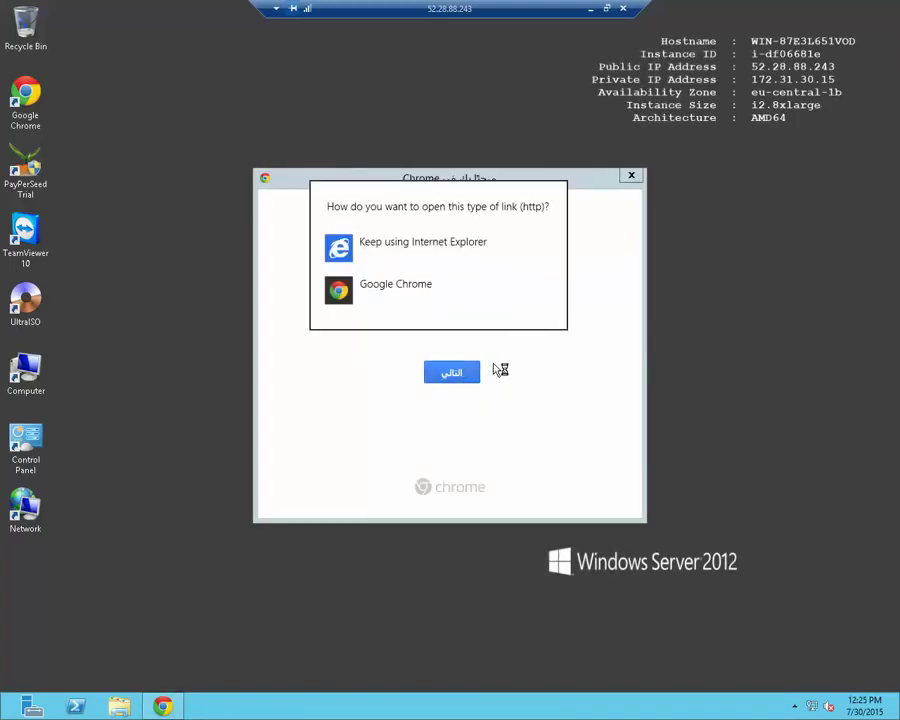
Make Google Chrome the default for web links, maximize it and close the sign-in tab
left_click(396, 287)
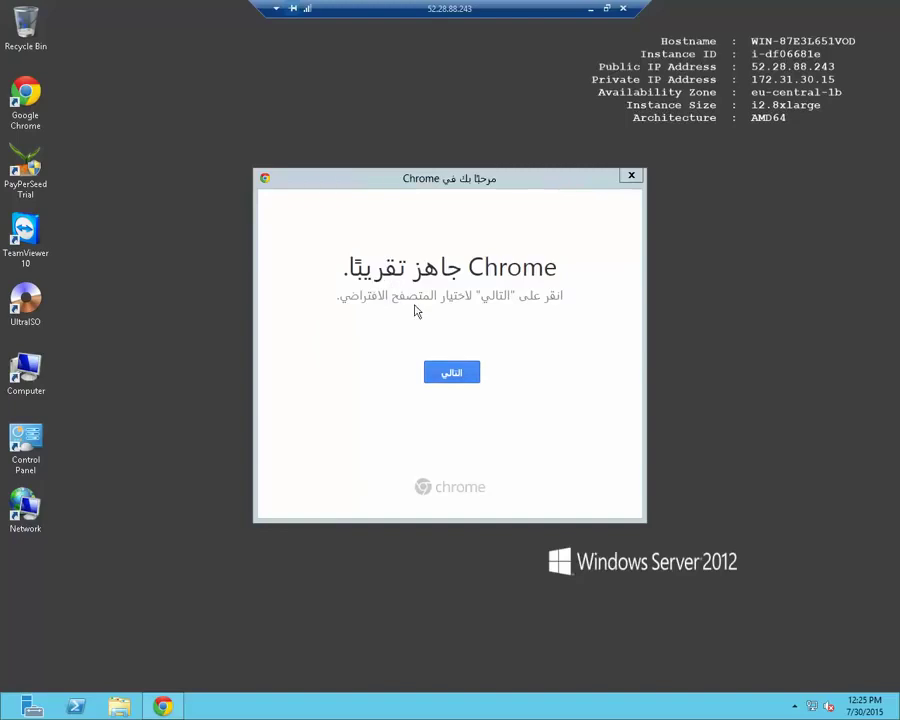
left_click(452, 366)
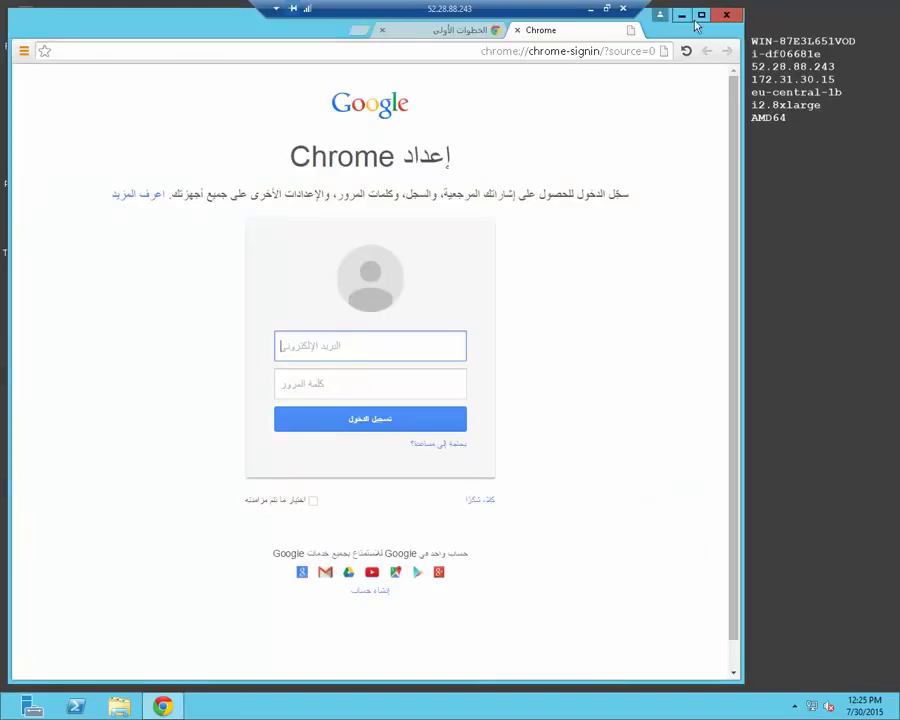
left_click(703, 16)
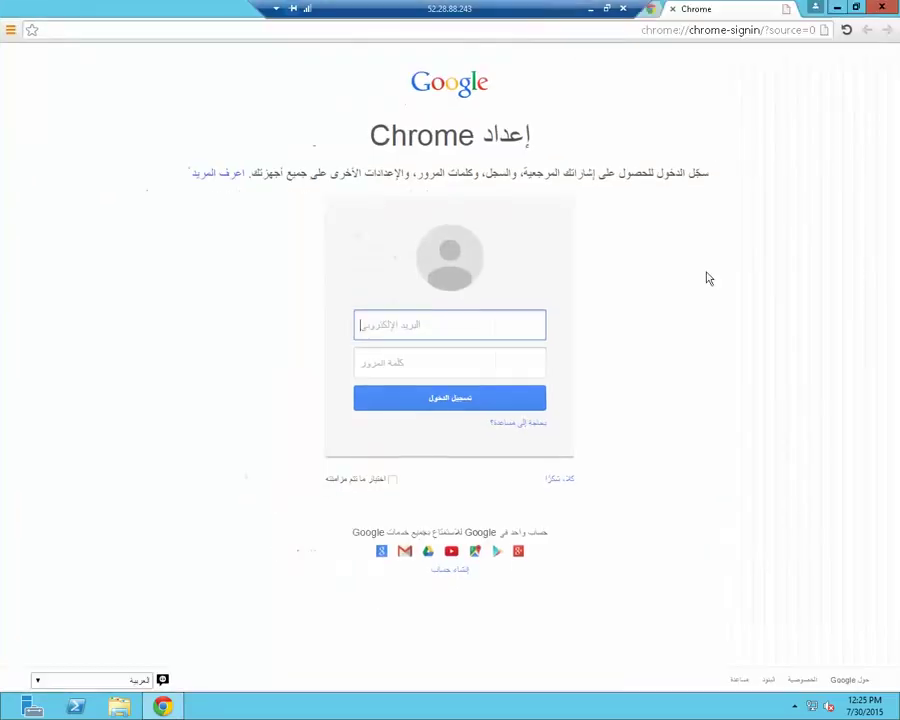
left_click(673, 10)
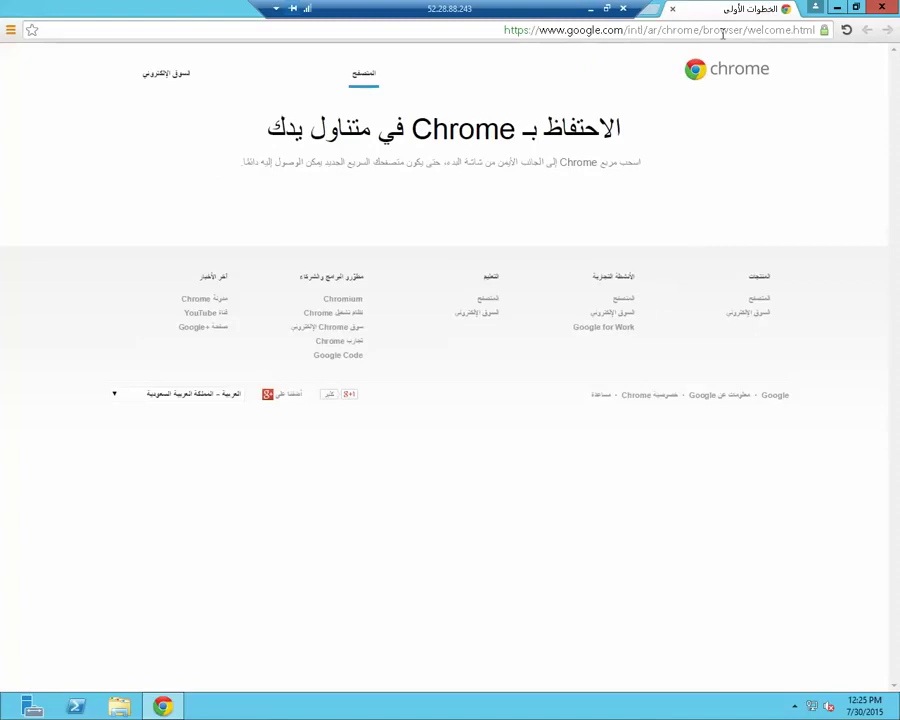
left_click(723, 33)
Search 'myip', open whatismyipaddress.com and allow its location request
type("my")
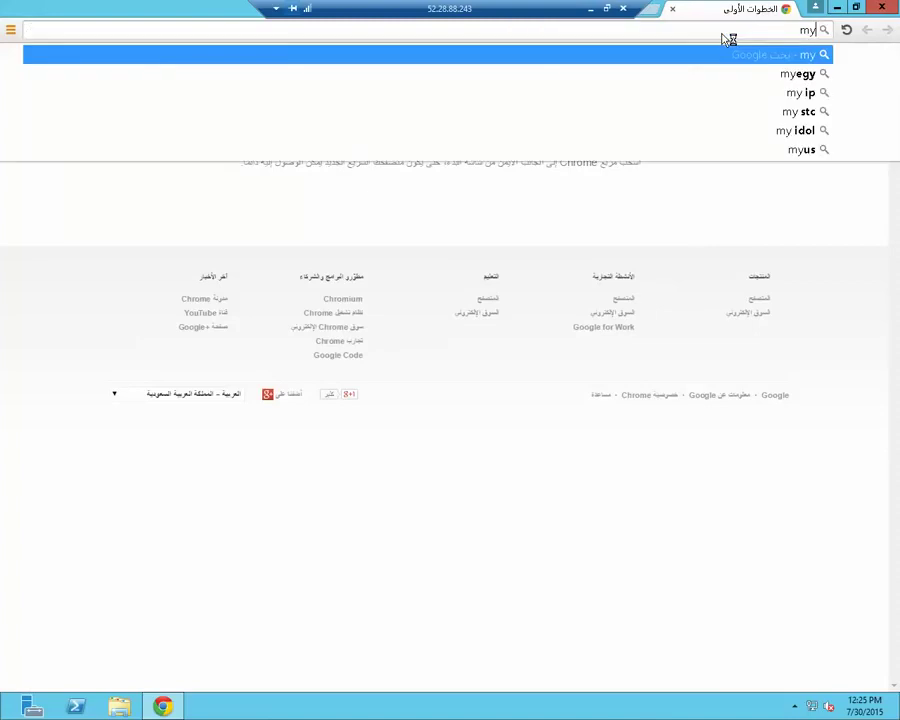
type("ip")
key("Return")
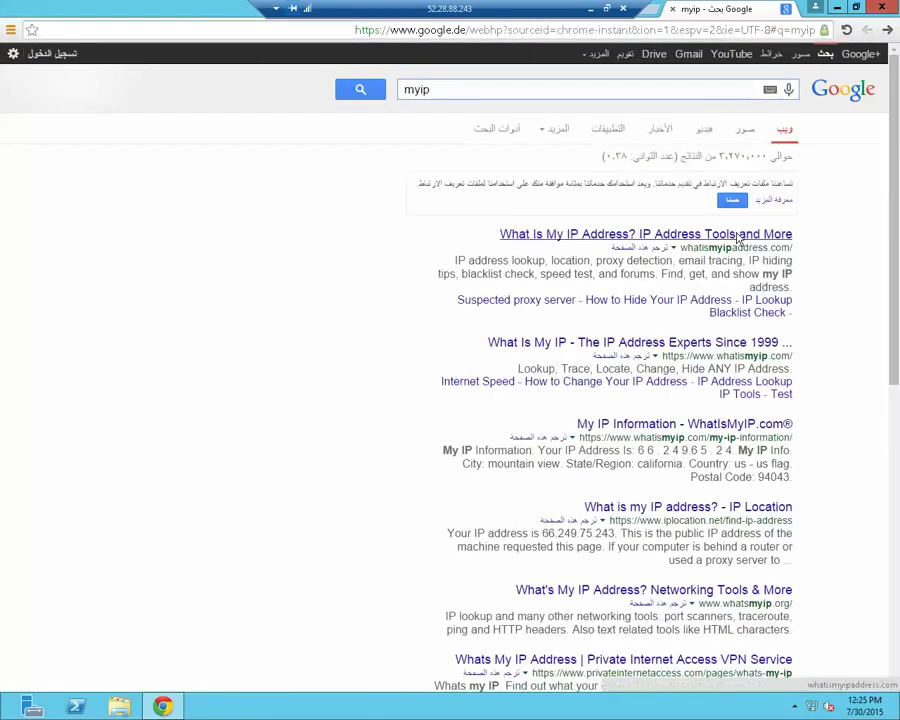
left_click(740, 236)
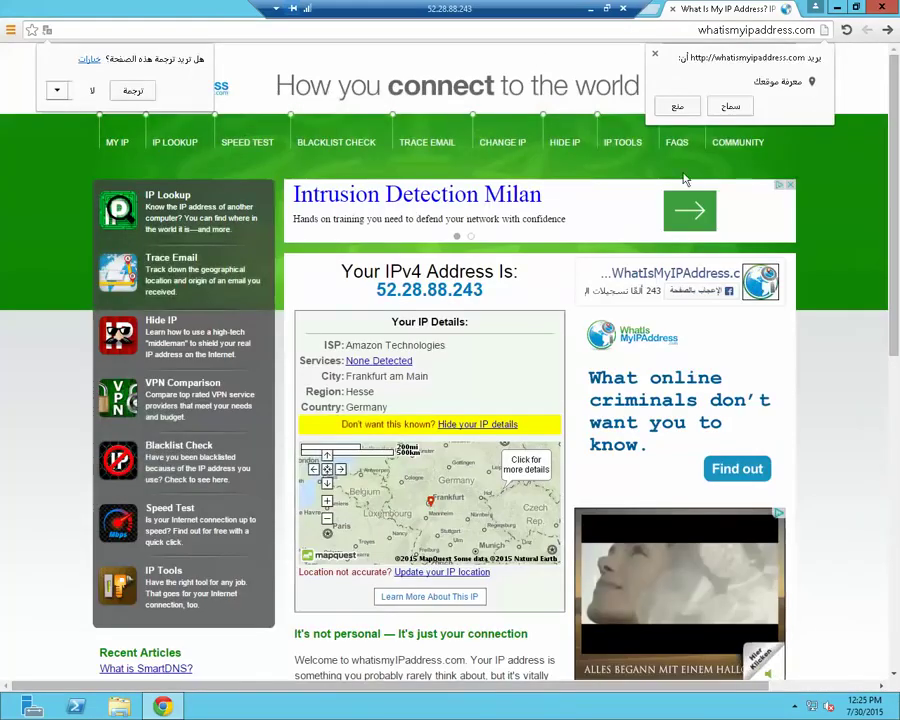
left_click(733, 110)
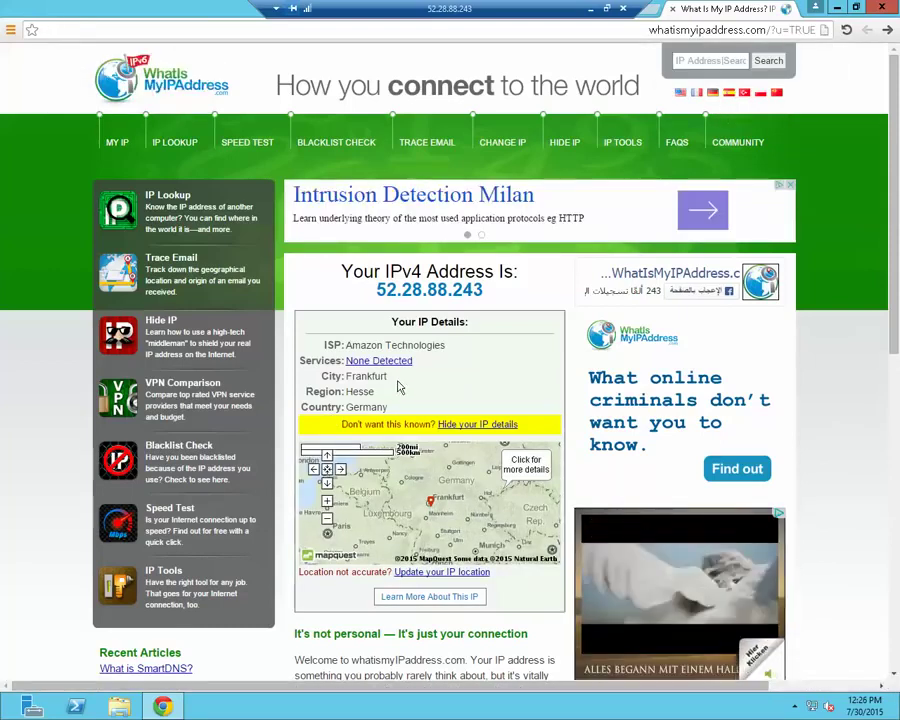
Highlight the server's ISP, city Frankfurt and country Germany details on the page
double_click(352, 376)
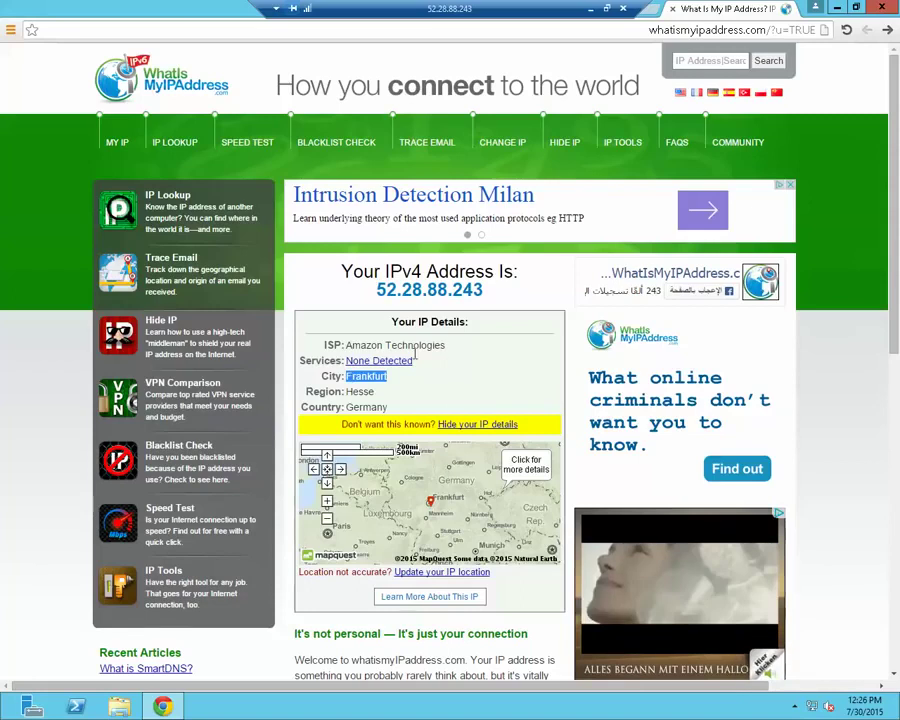
left_click_drag(410, 340, 367, 344)
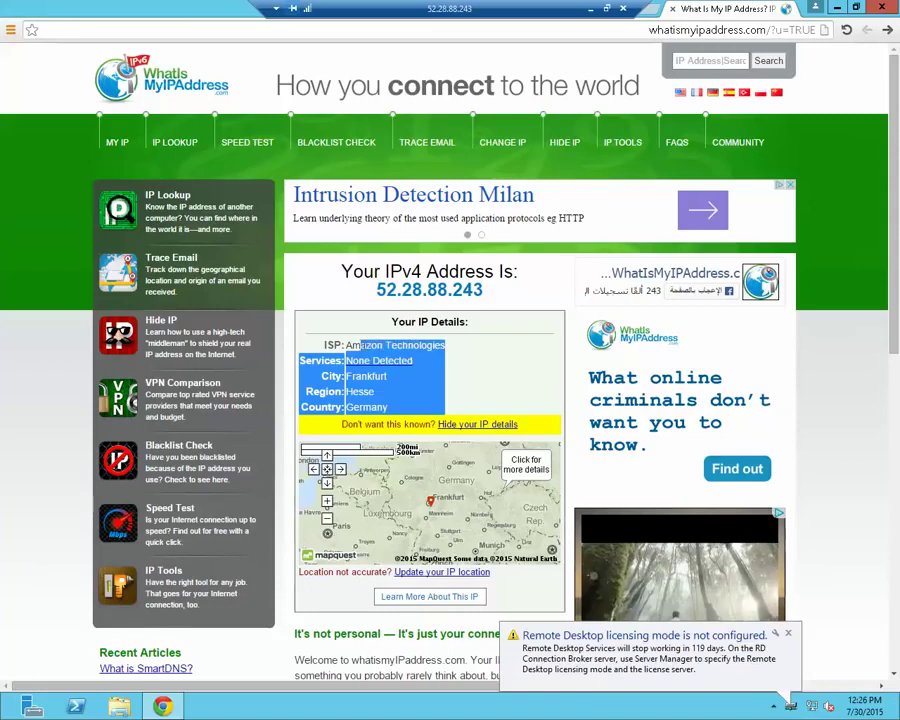
left_click(471, 388)
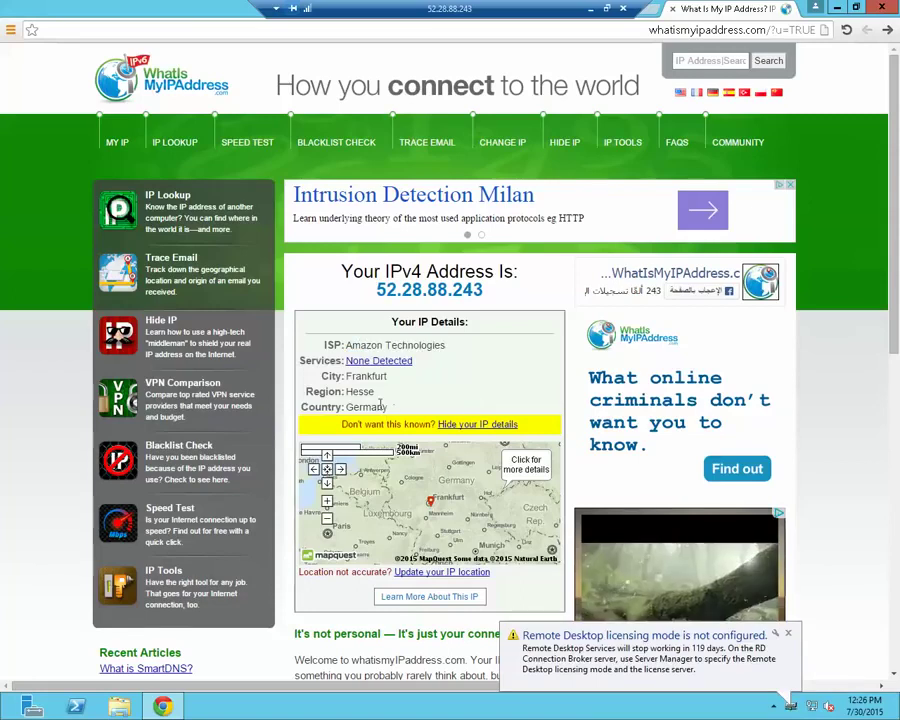
left_click_drag(390, 408, 348, 408)
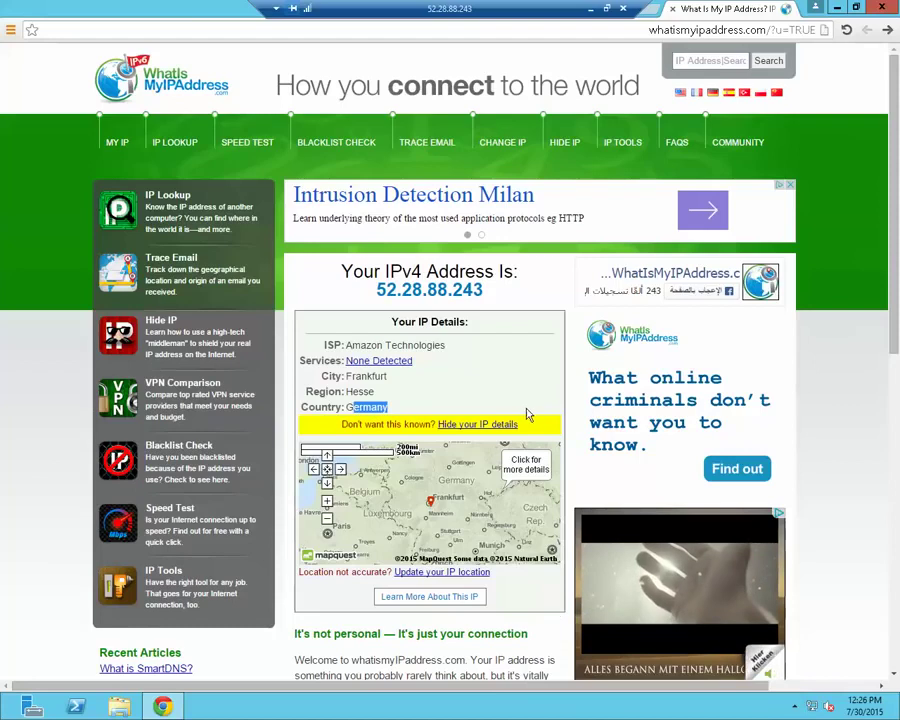
left_click(657, 14)
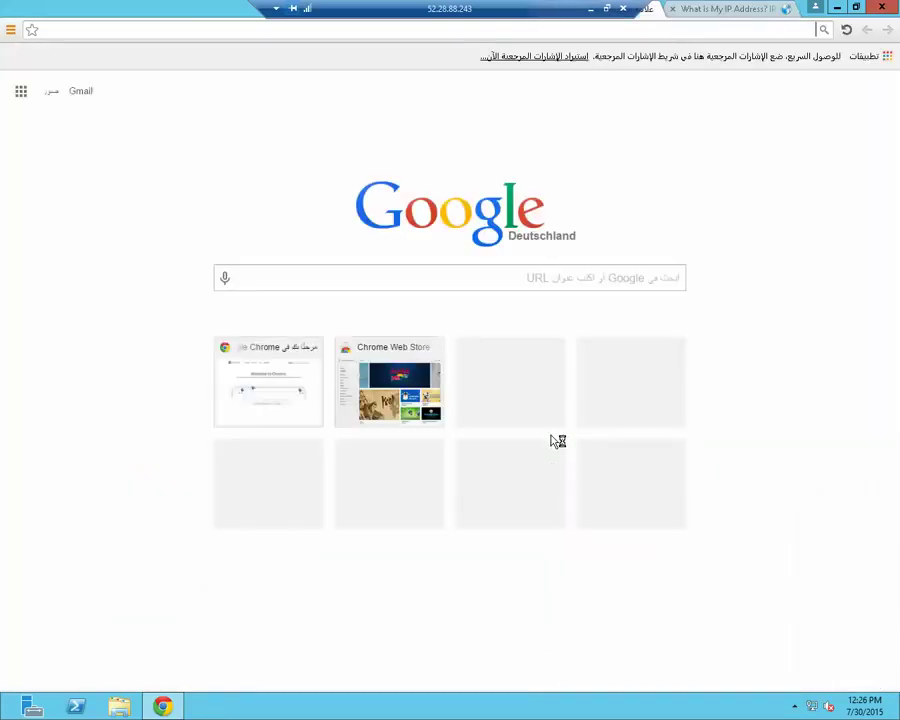
Search 'speed test', open Speedtest.net by Ookla and run it: 2 ms, 852.72/967.19 Mbps
left_click(597, 281)
type("s")
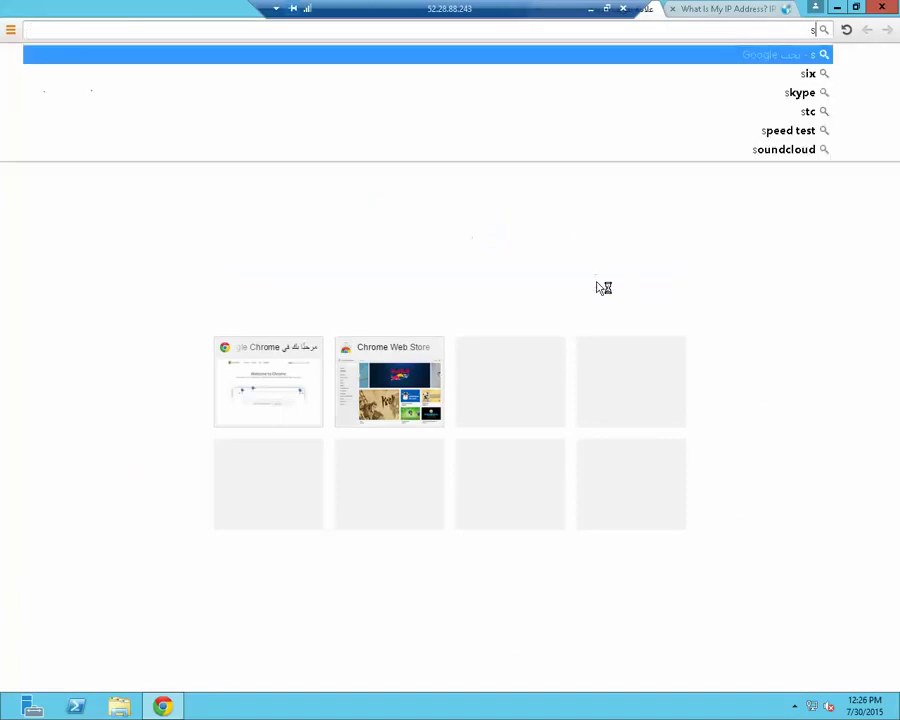
type("peed test")
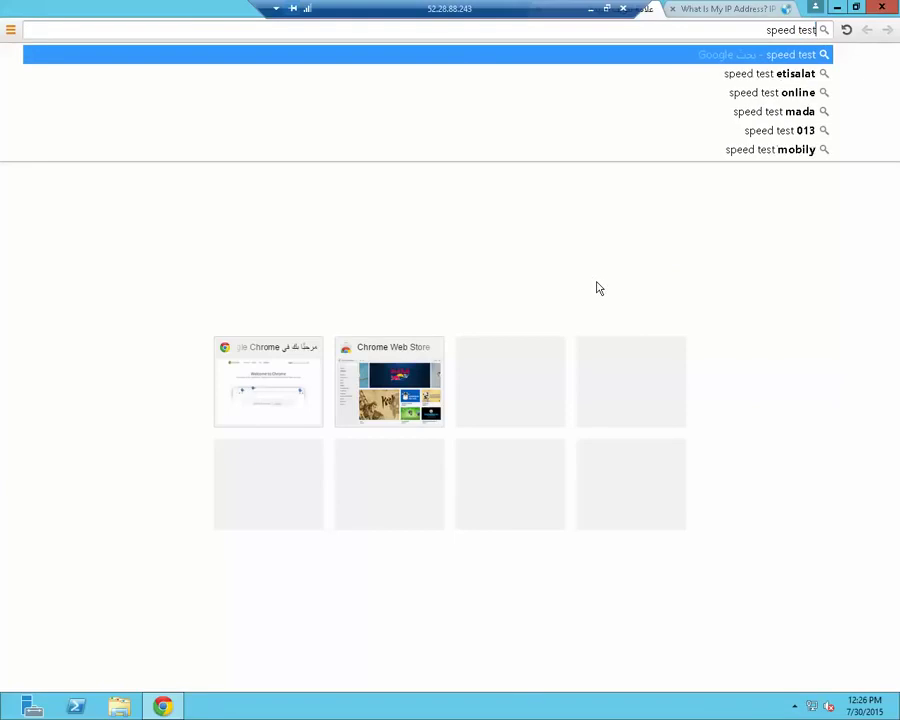
key("Return")
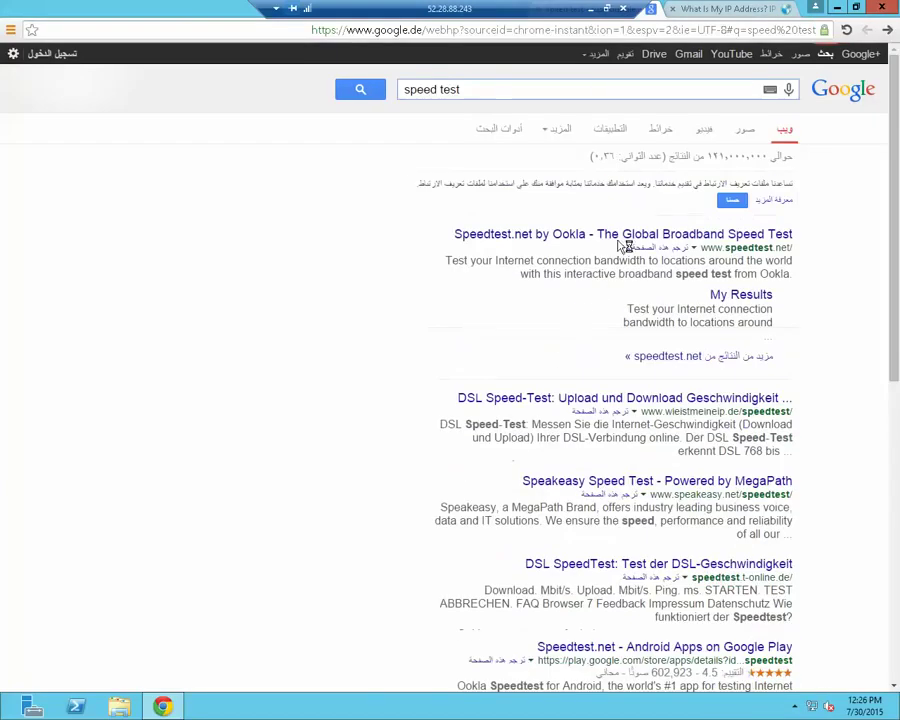
left_click(588, 236)
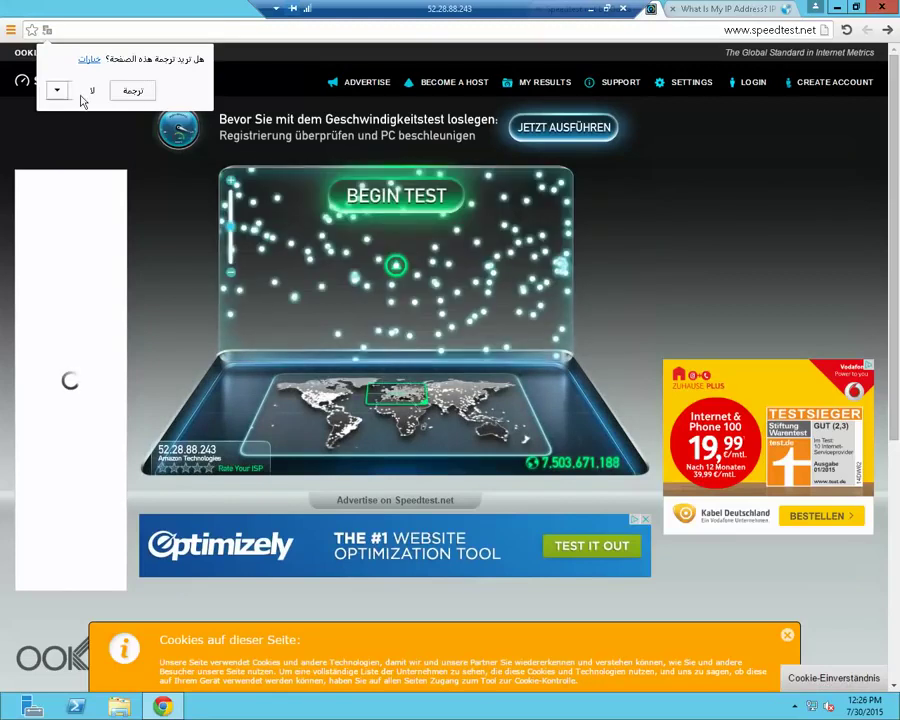
left_click(91, 91)
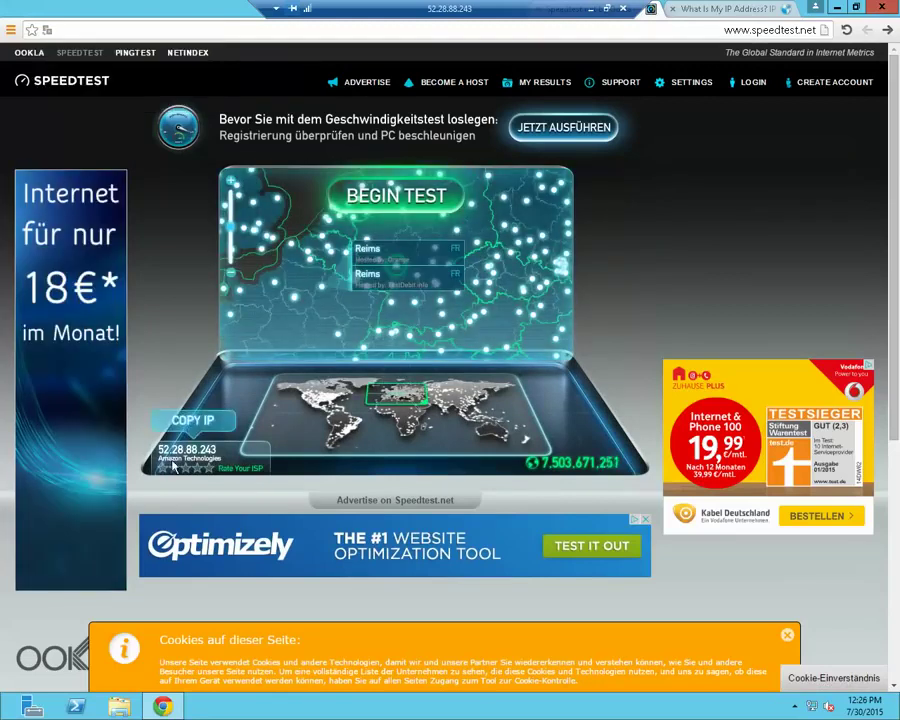
left_click(396, 197)
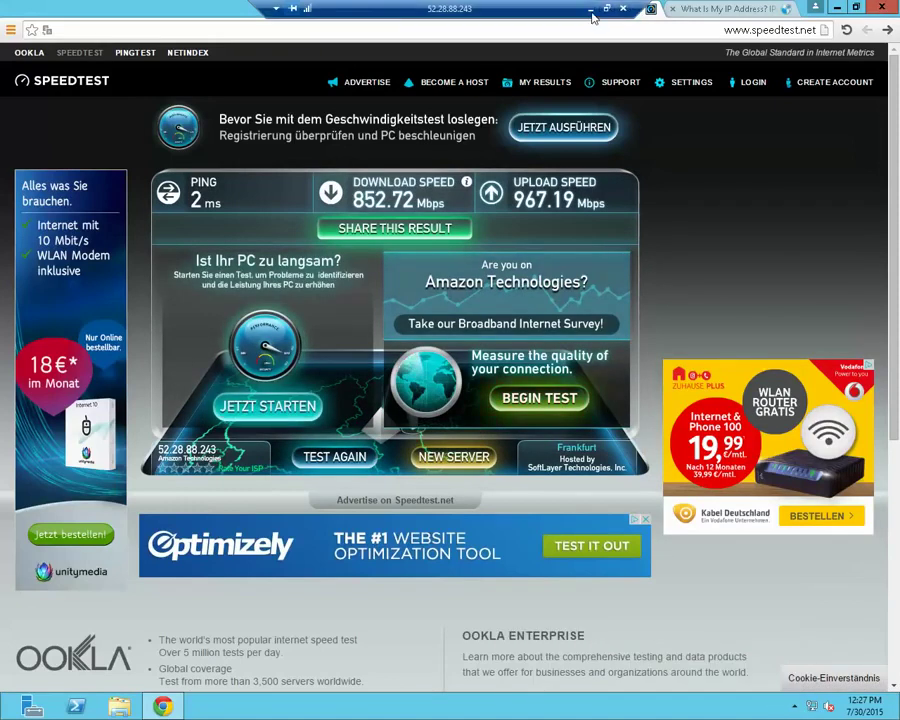
left_click(590, 9)
Search Google for يوتيوب, open the YouTube result and pass its verification check
left_click(598, 712)
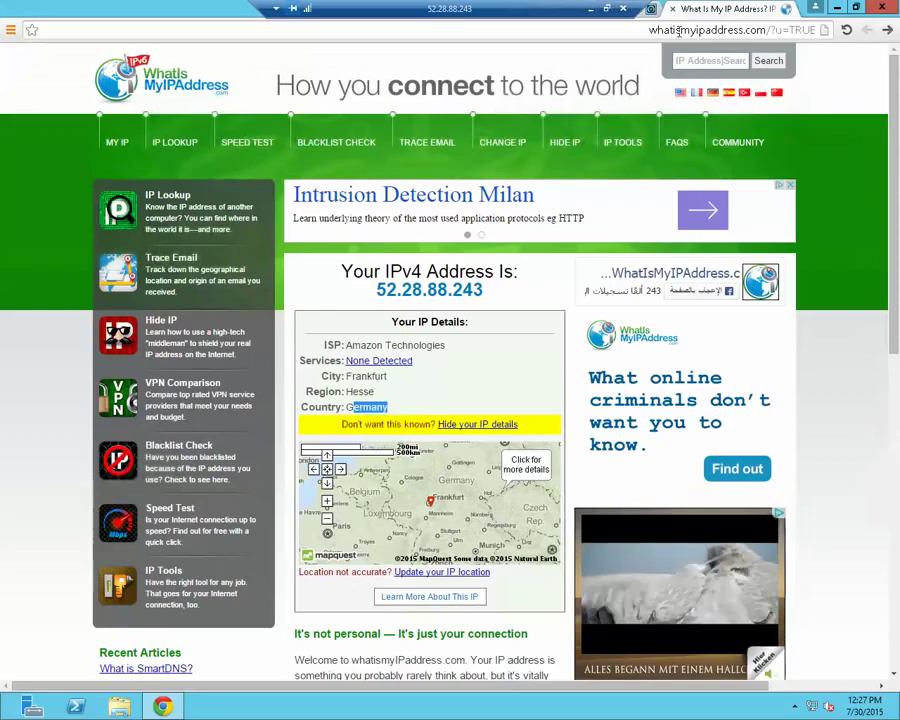
left_click(679, 31)
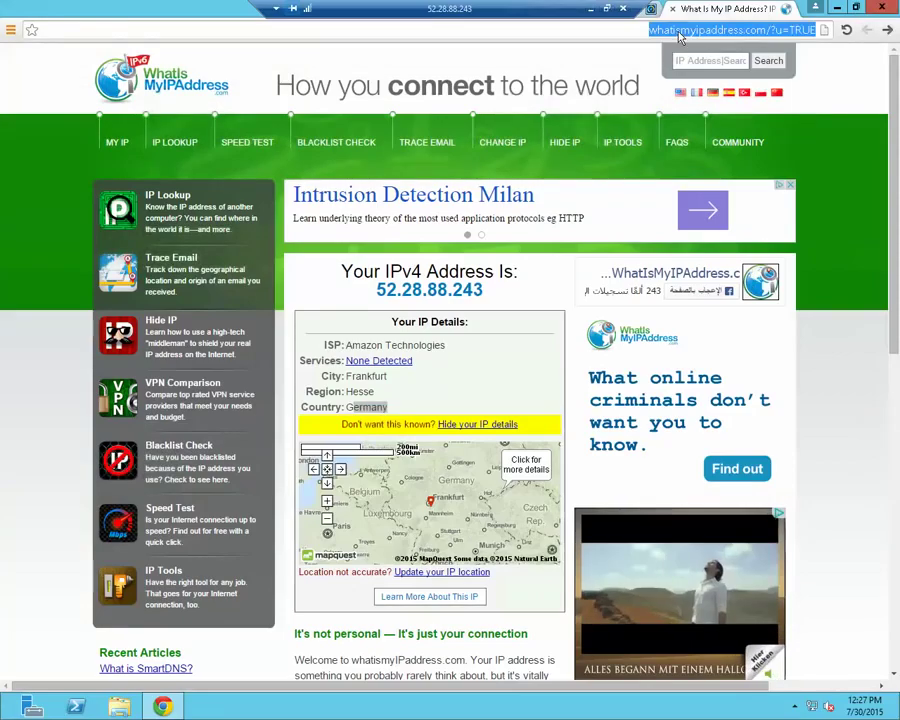
type("d,jd,f")
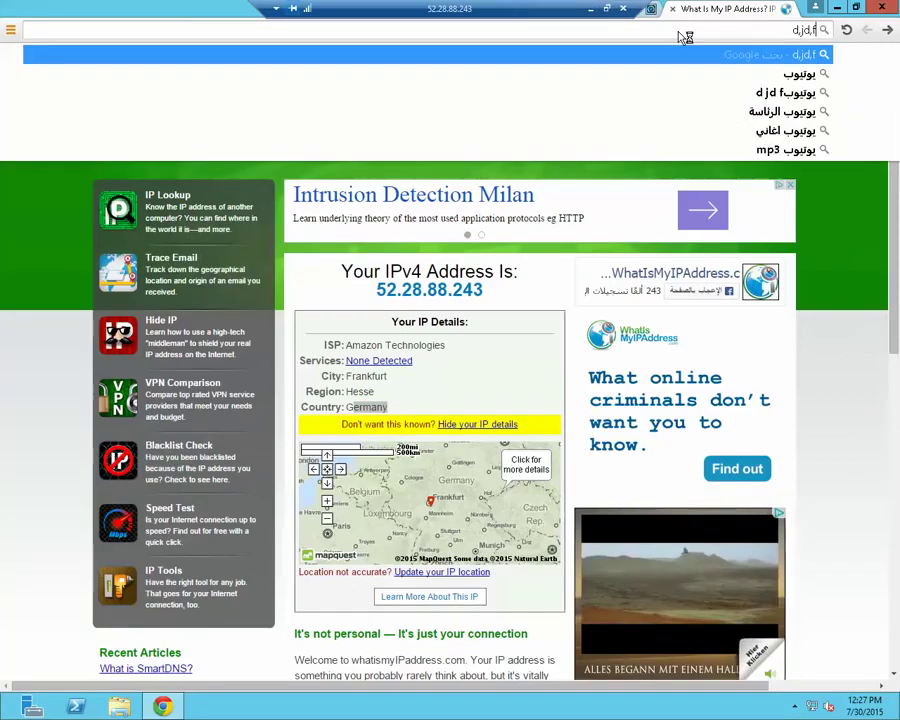
key("BackSpace")
key("BackSpace")
key("BackSpace")
key("BackSpace")
key("BackSpace")
key("BackSpace")
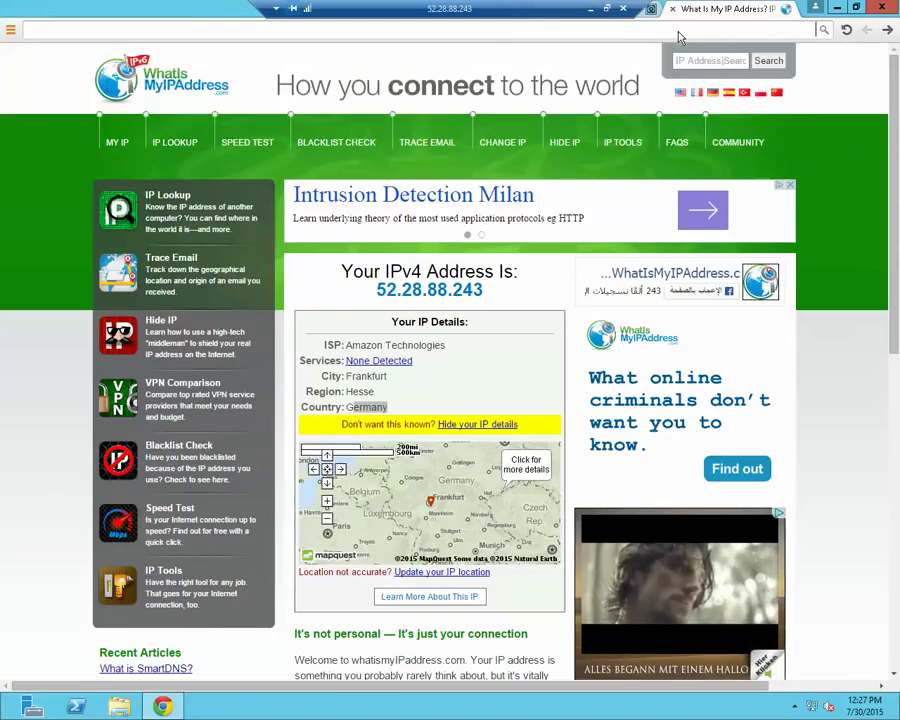
type("d,jd,")
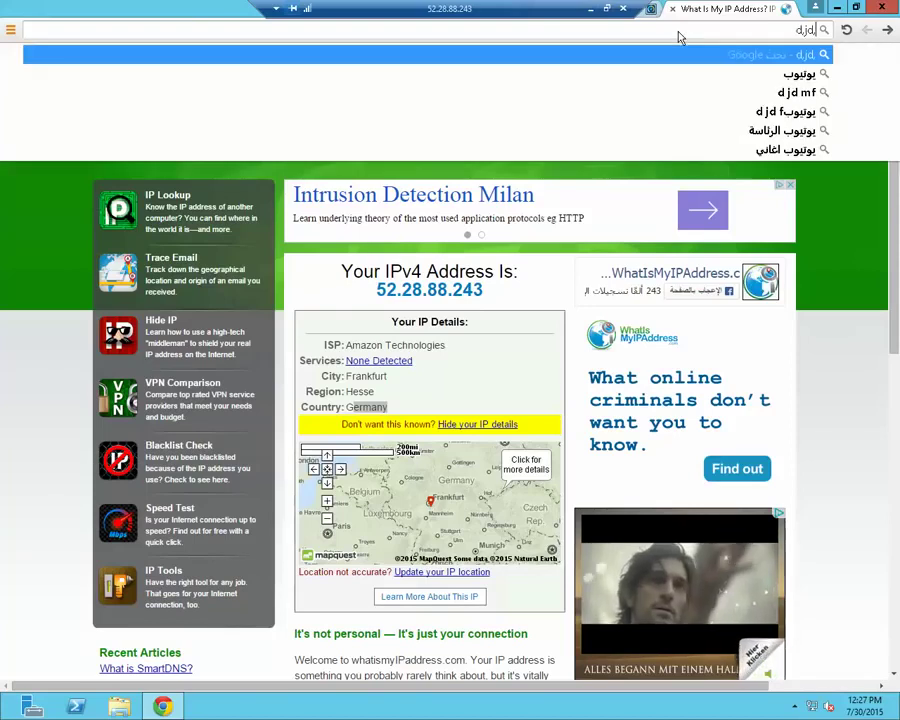
type("f")
key("Return")
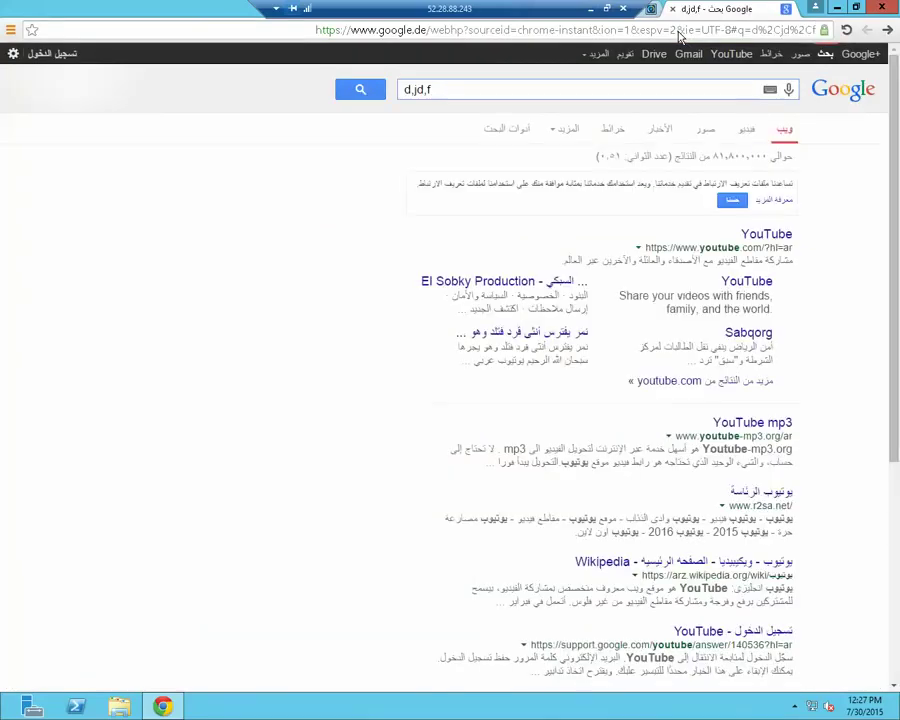
left_click(768, 236)
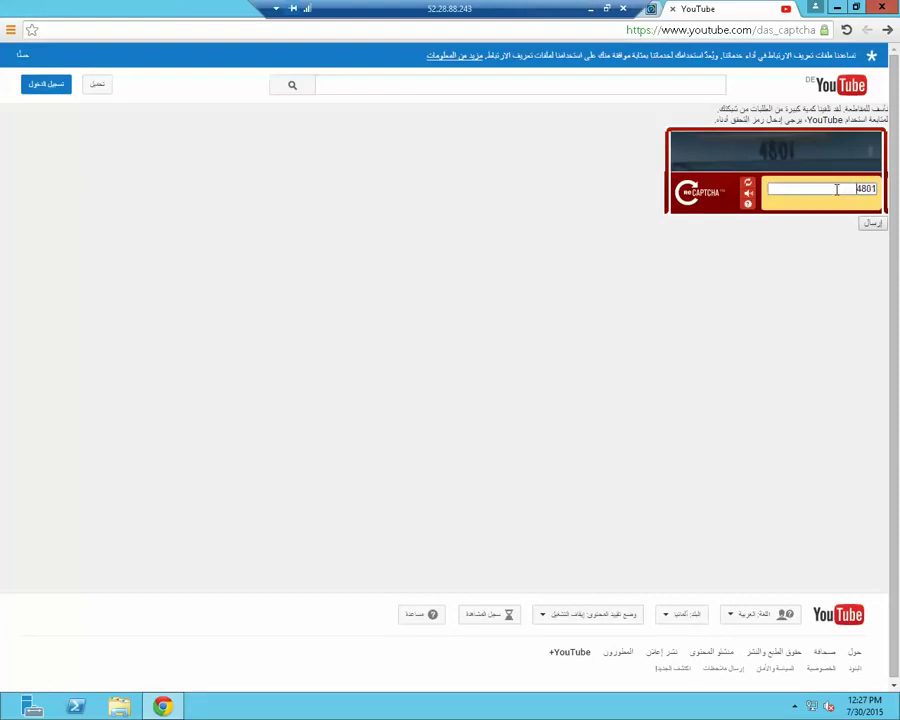
left_click(872, 224)
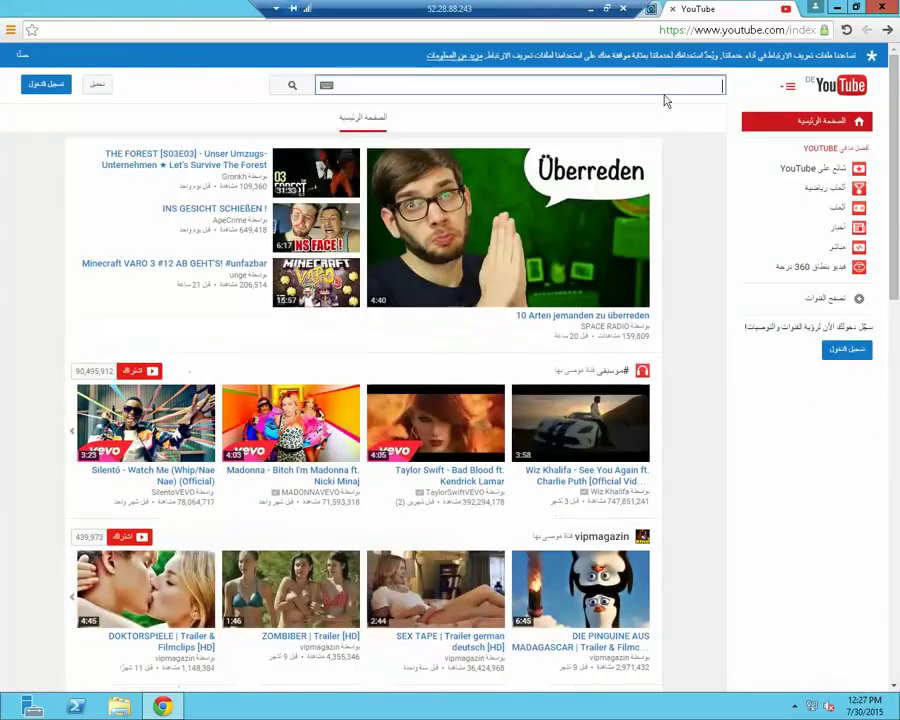
Clear the garbled search text, search YouTube for 'shadysoft' and open the shadysoft channel
type("ah]n")
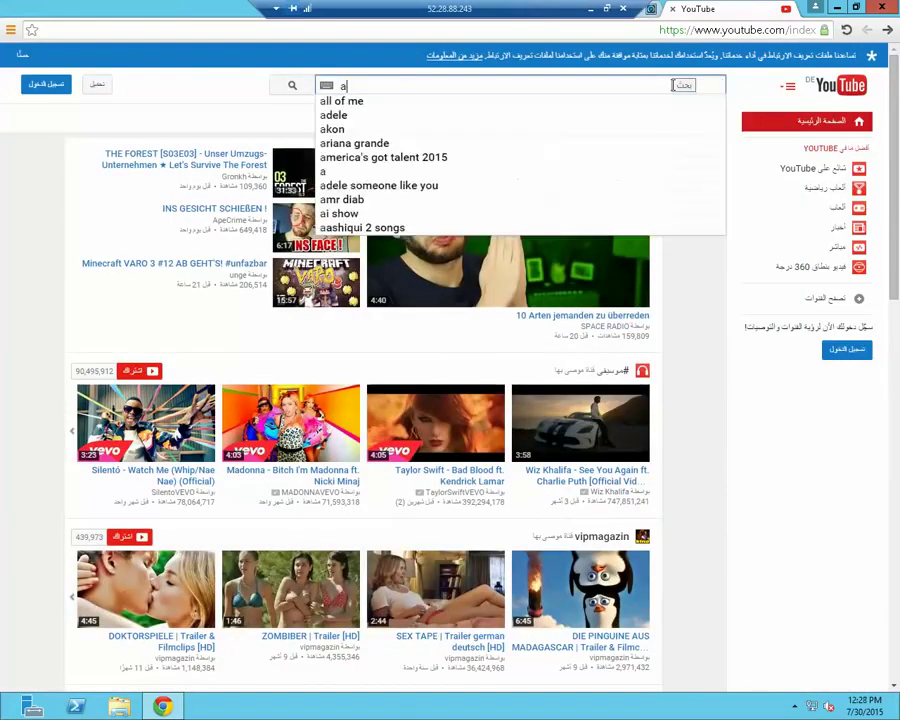
key("BackSpace")
key("BackSpace")
key("BackSpace")
key("BackSpace")
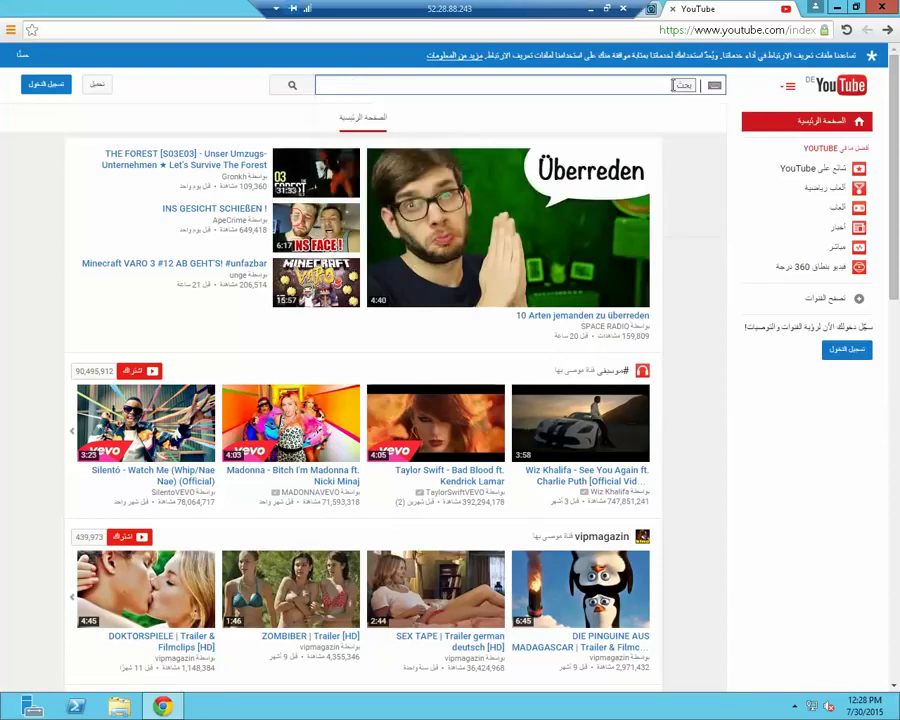
type("ah]n")
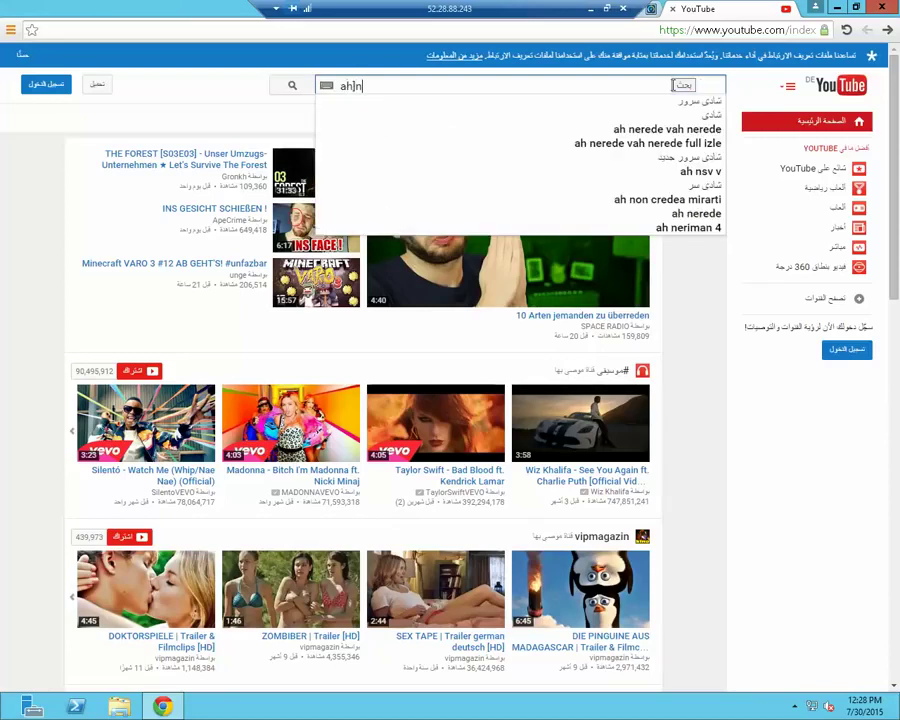
key("BackSpace")
key("BackSpace")
key("BackSpace")
key("BackSpace")
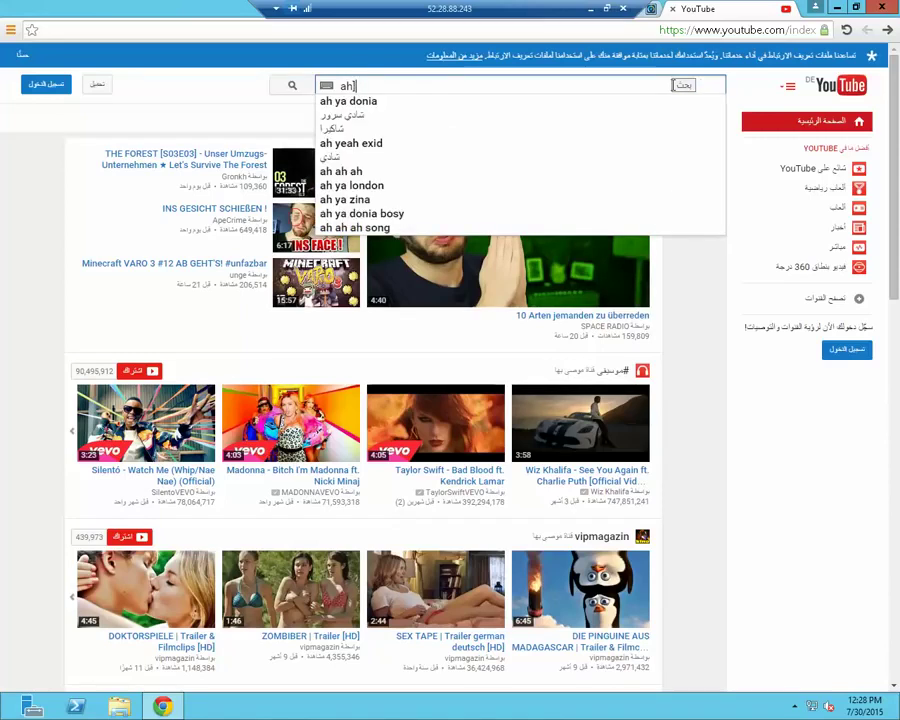
type("ah]n")
key("BackSpace")
key("BackSpace")
key("BackSpace")
key("BackSpace")
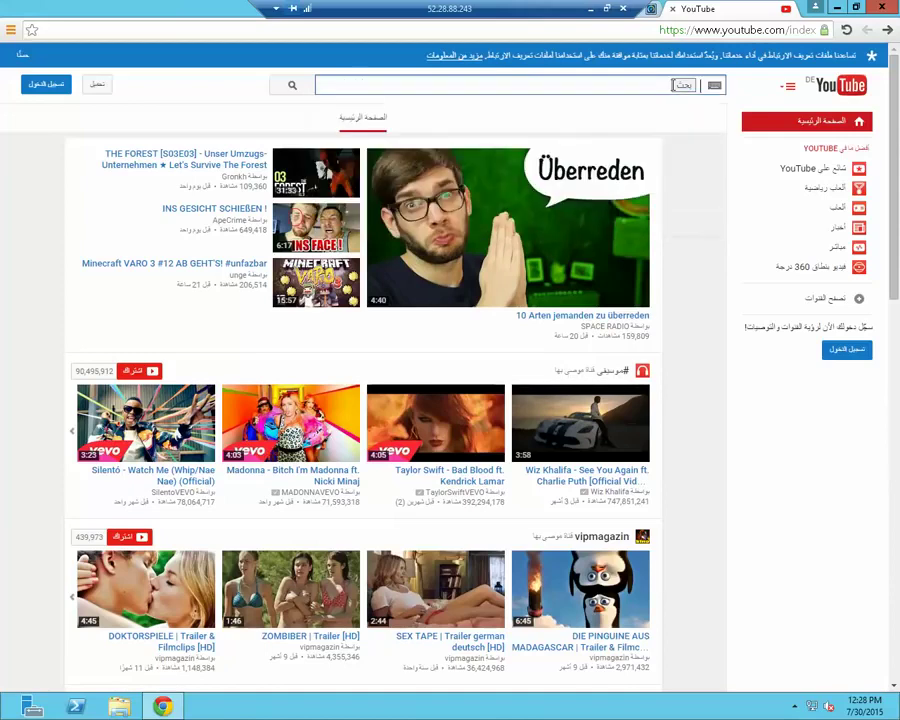
type("ah]n")
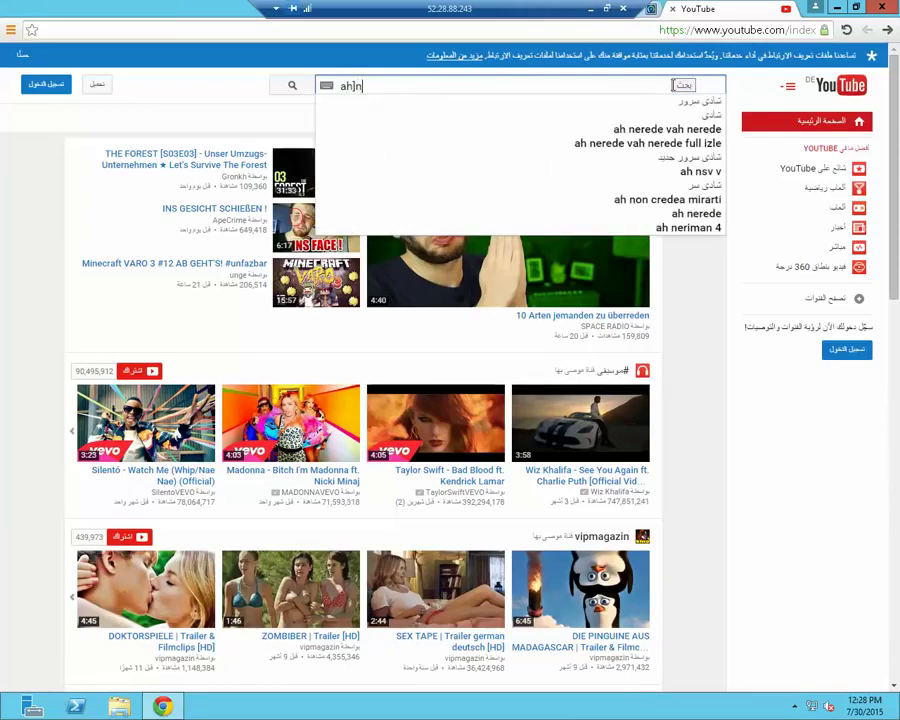
key("BackSpace")
key("BackSpace")
key("BackSpace")
key("BackSpace")
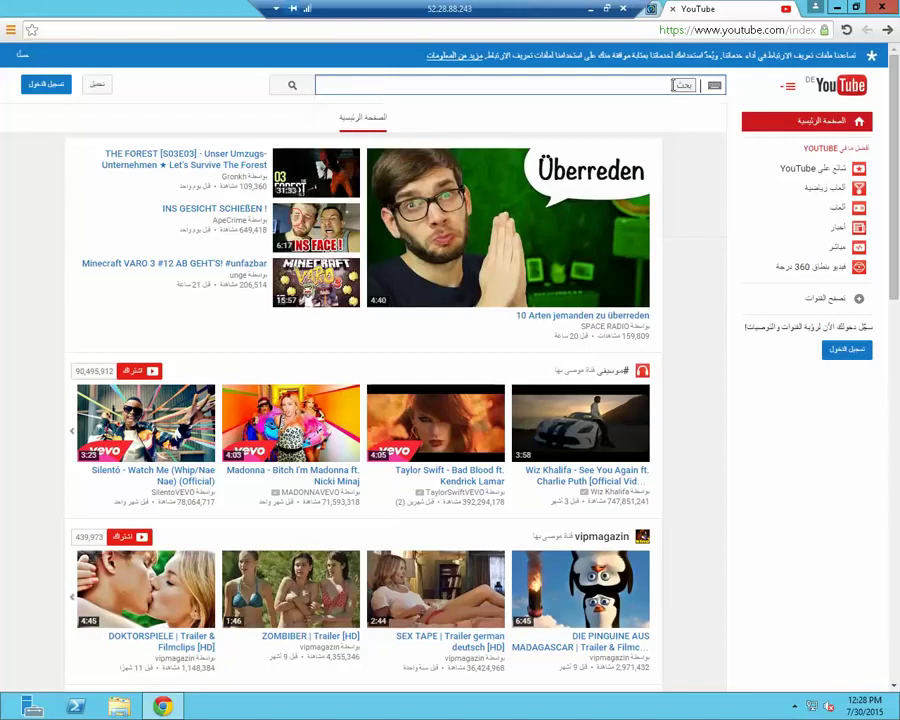
type("shadysoft")
key("Return")
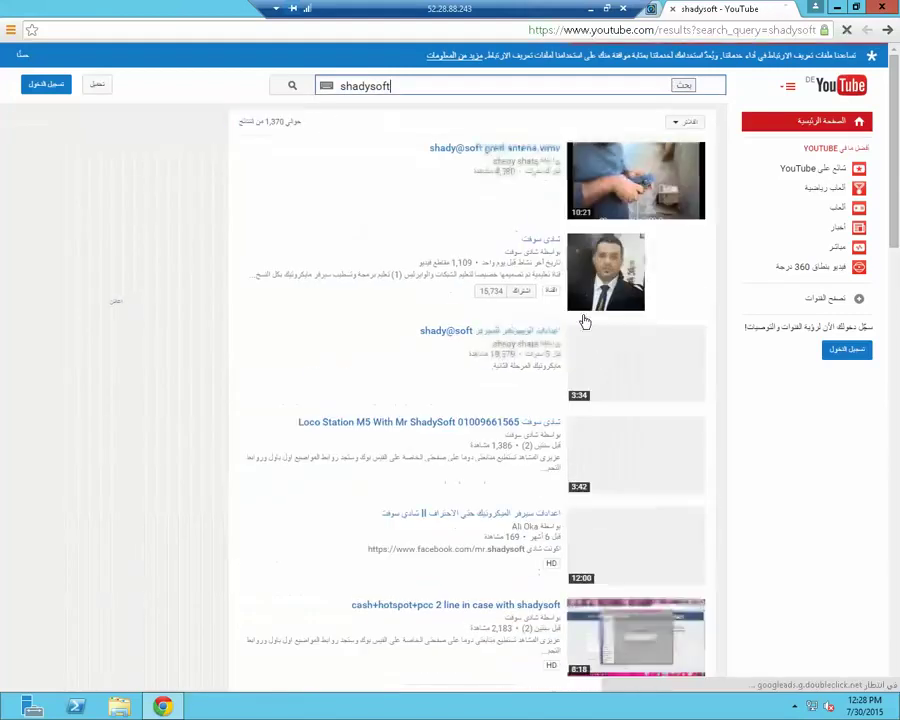
left_click(547, 247)
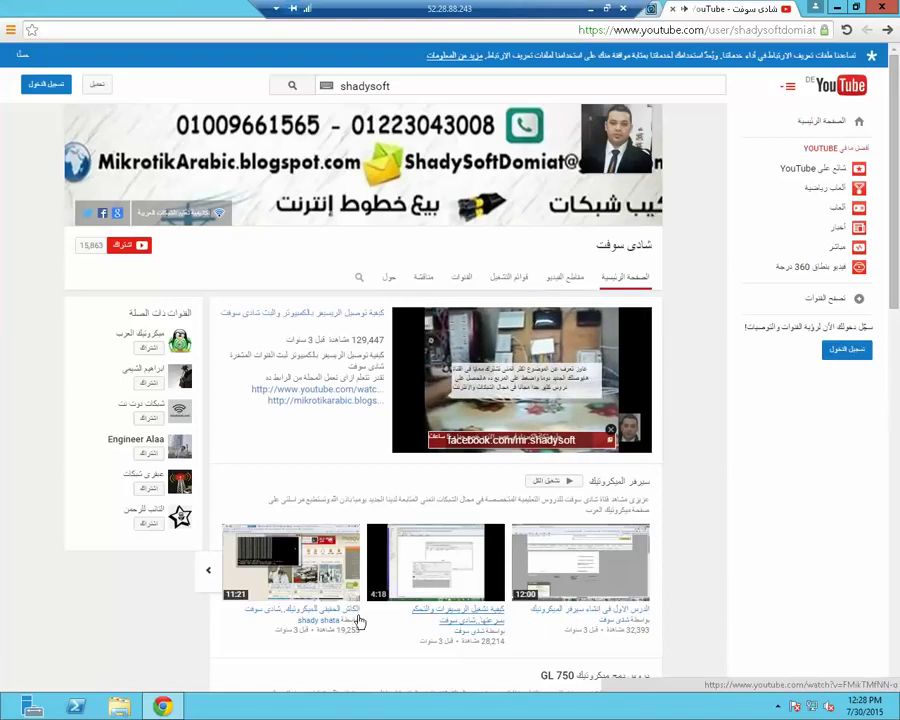
Play the first GL 750 router lesson on the shadysoft channel, then close its tab
scroll(374, 469, "down", 2)
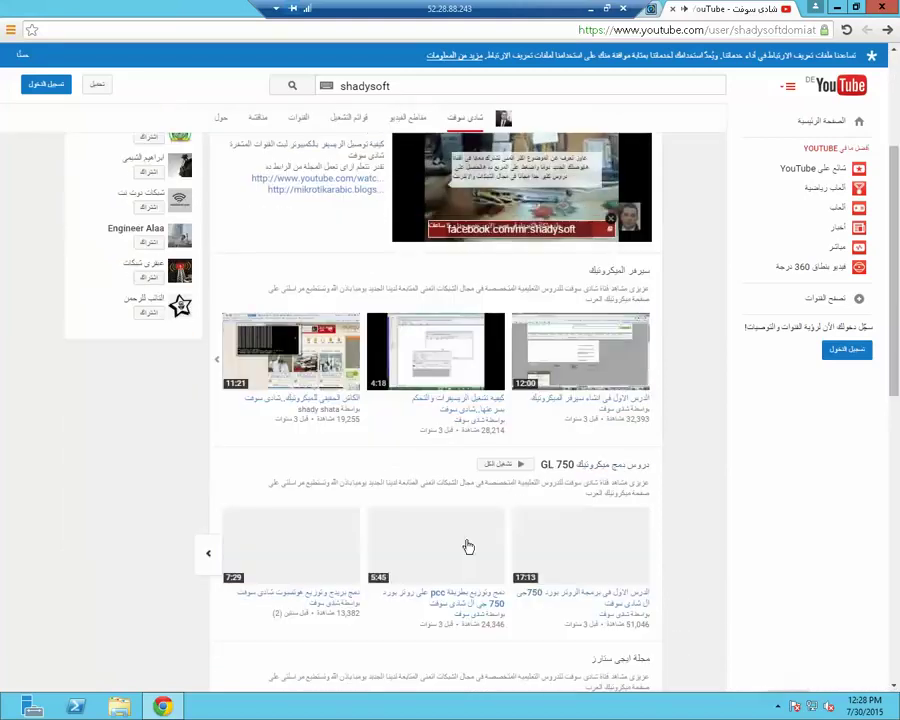
left_click(631, 606)
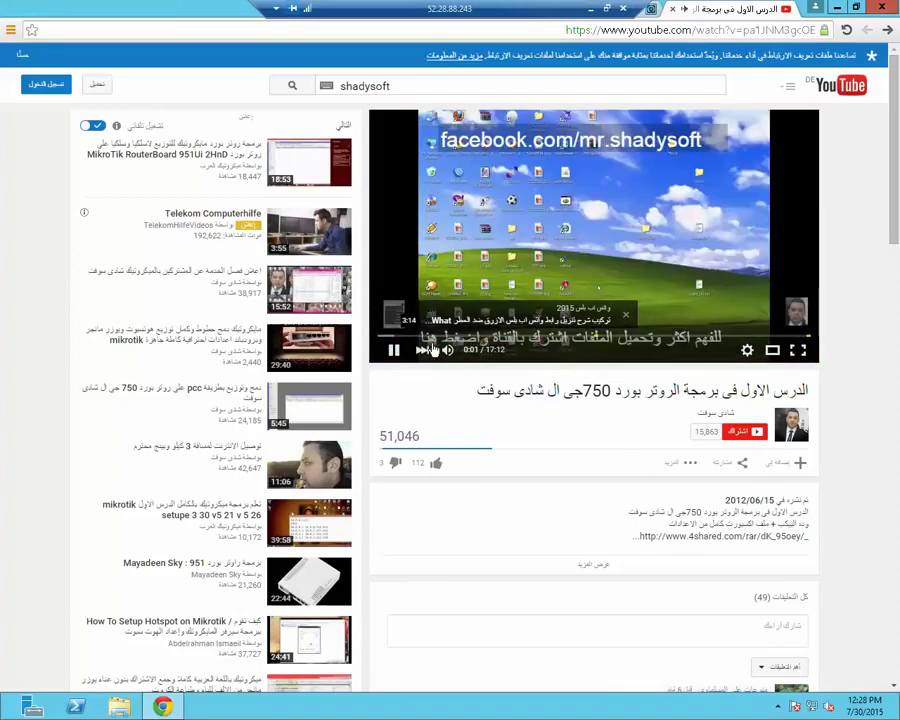
left_click(778, 706)
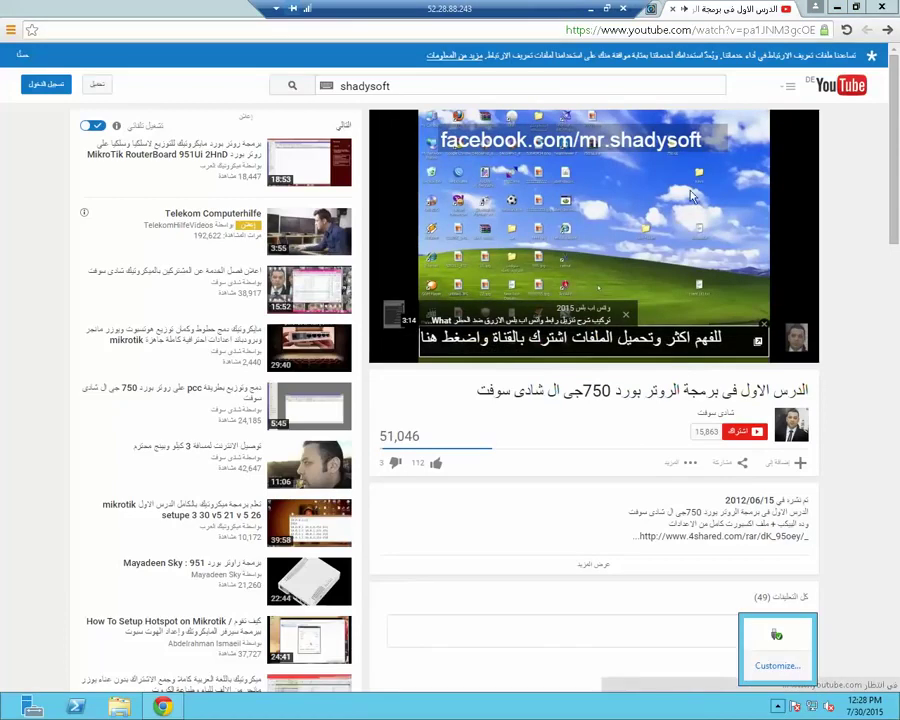
left_click(735, 32)
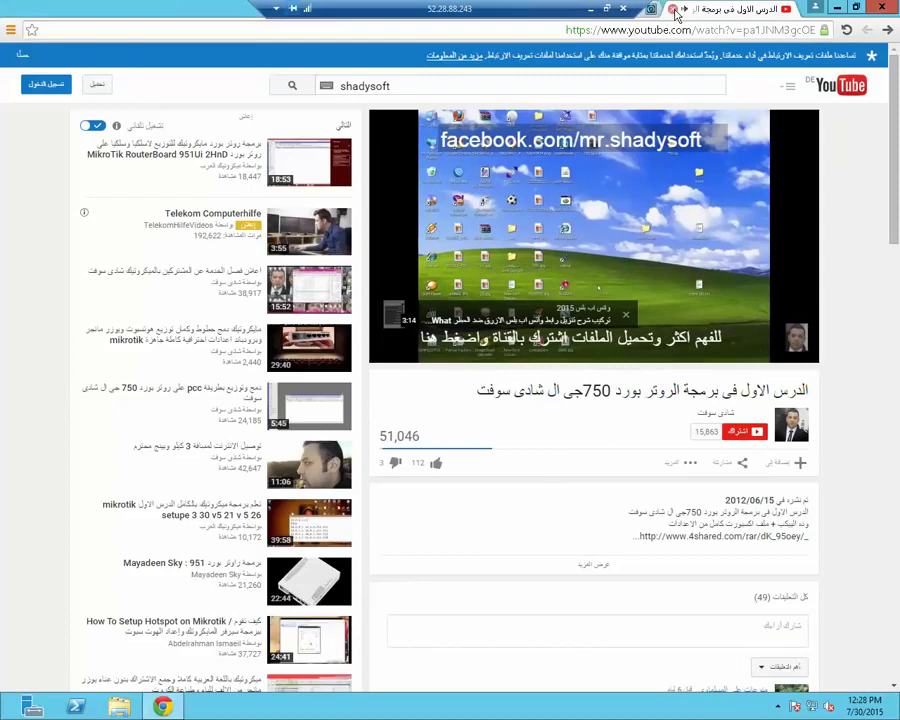
left_click(674, 10)
left_click(787, 34)
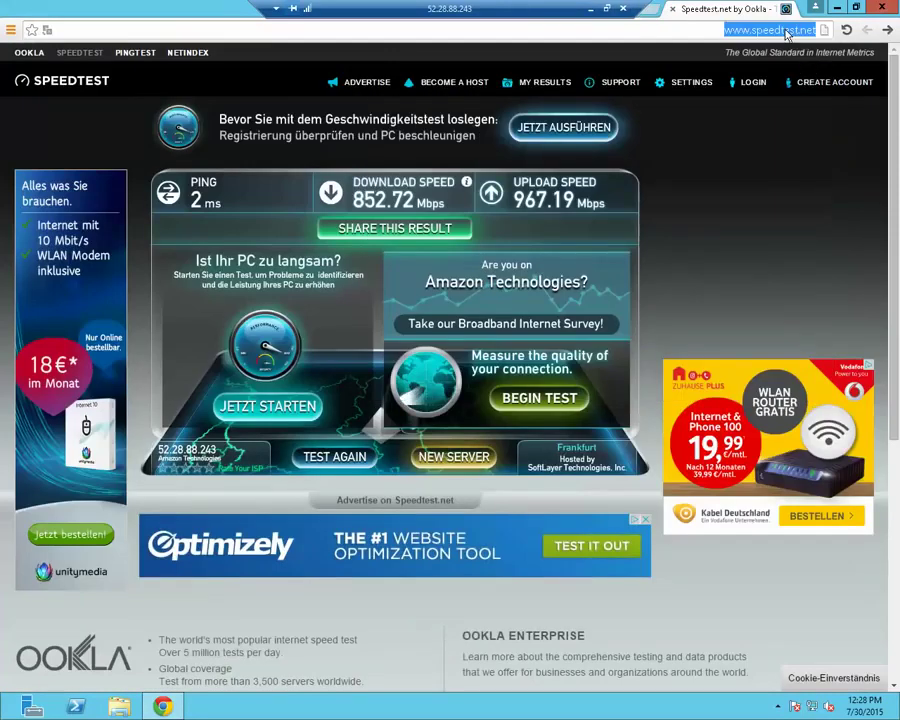
Search 'idm', open internetdownloadmanager.com and download the free IDM trial installer
type("idm")
key("Return")
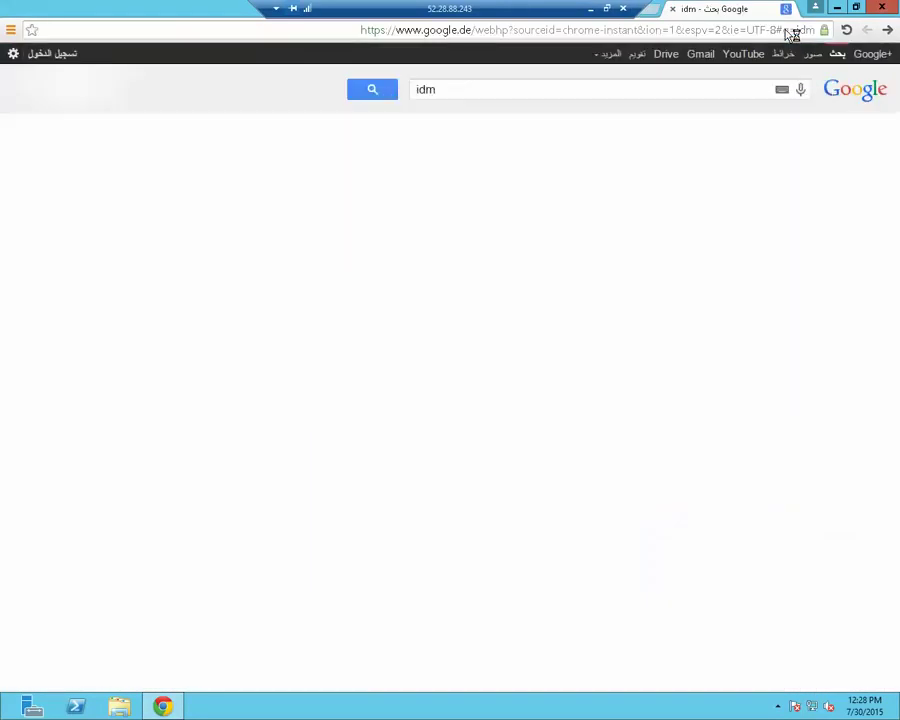
left_click(576, 236)
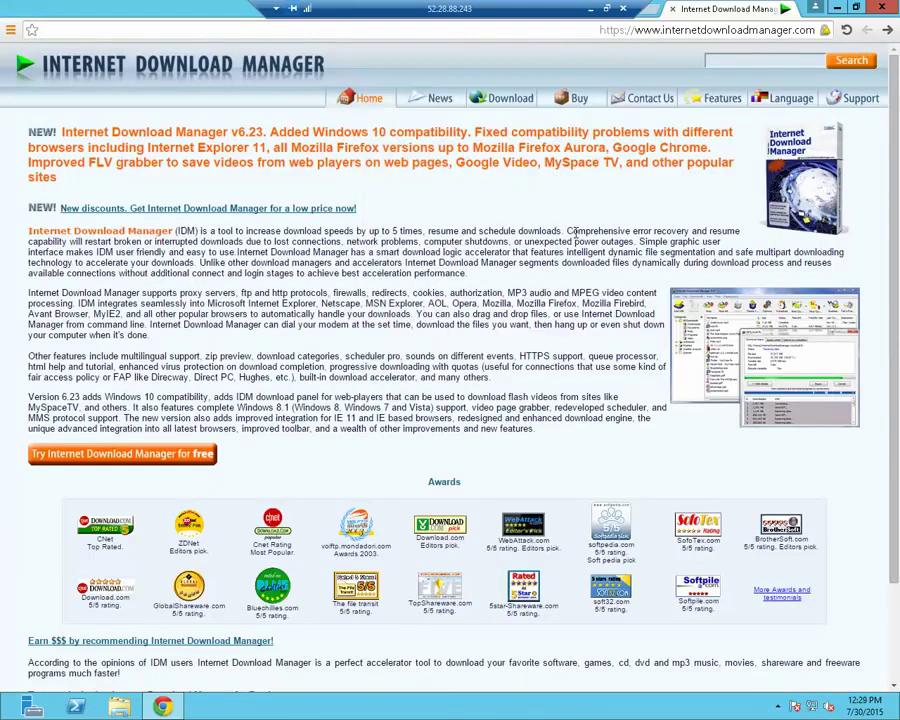
left_click(183, 458)
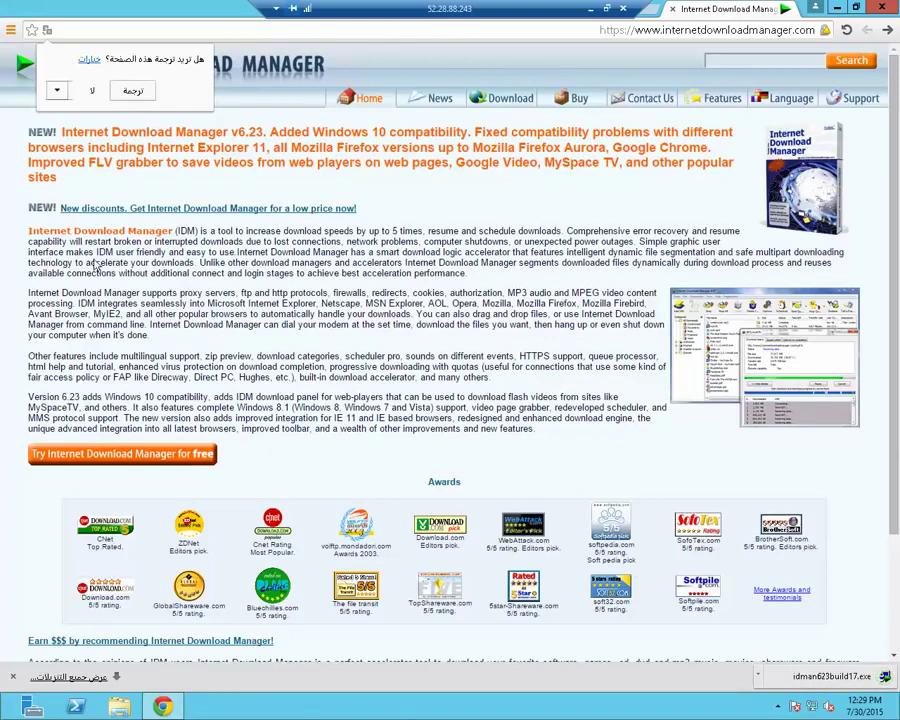
Enable the IDM Integration Module extension from the Chrome menu notice
left_click(99, 94)
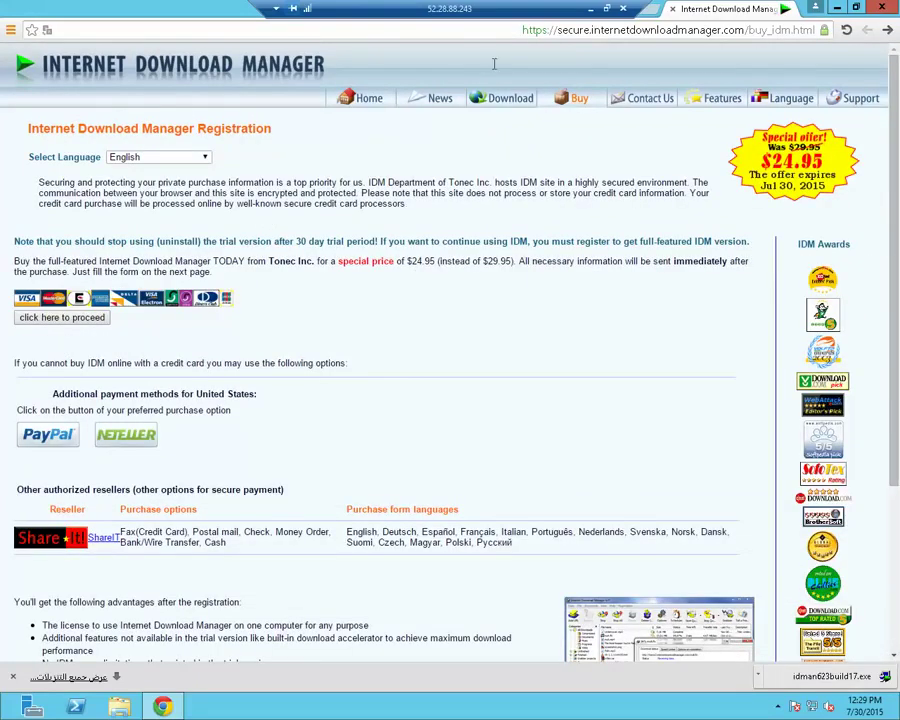
left_click(12, 32)
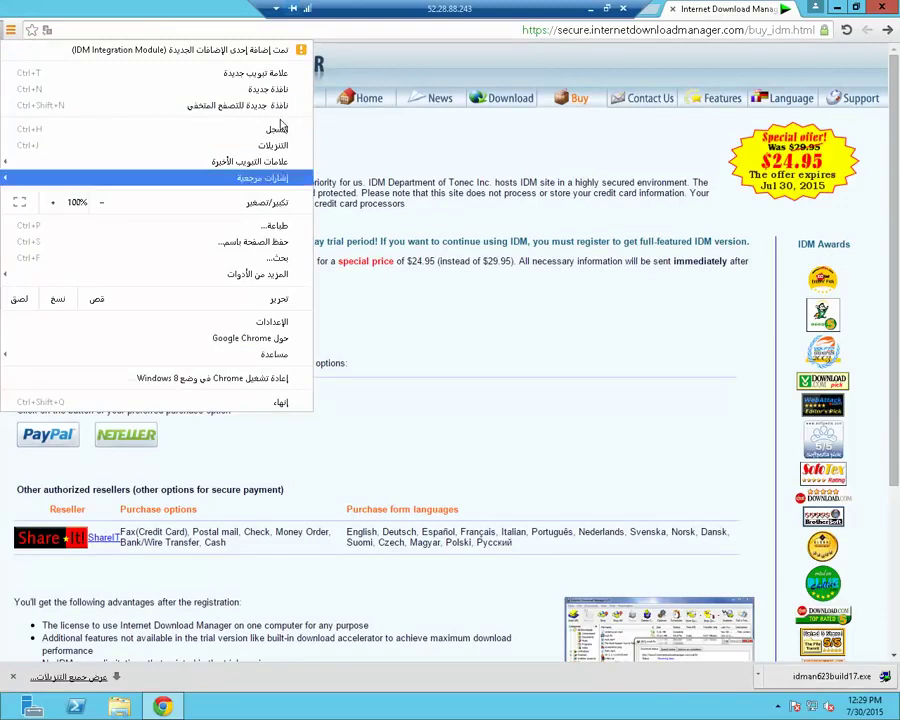
left_click(192, 50)
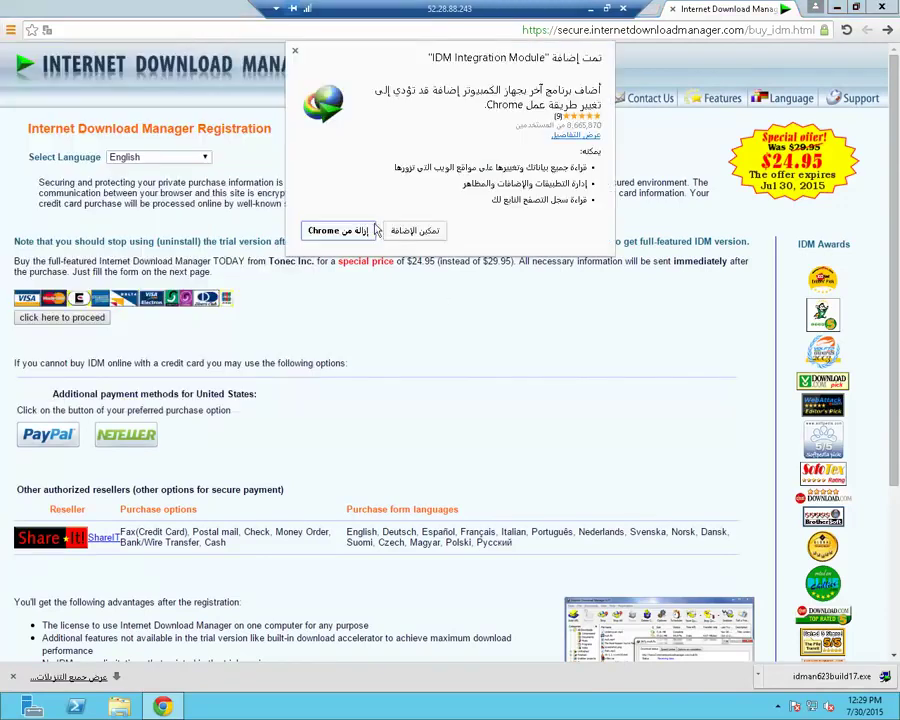
left_click(424, 230)
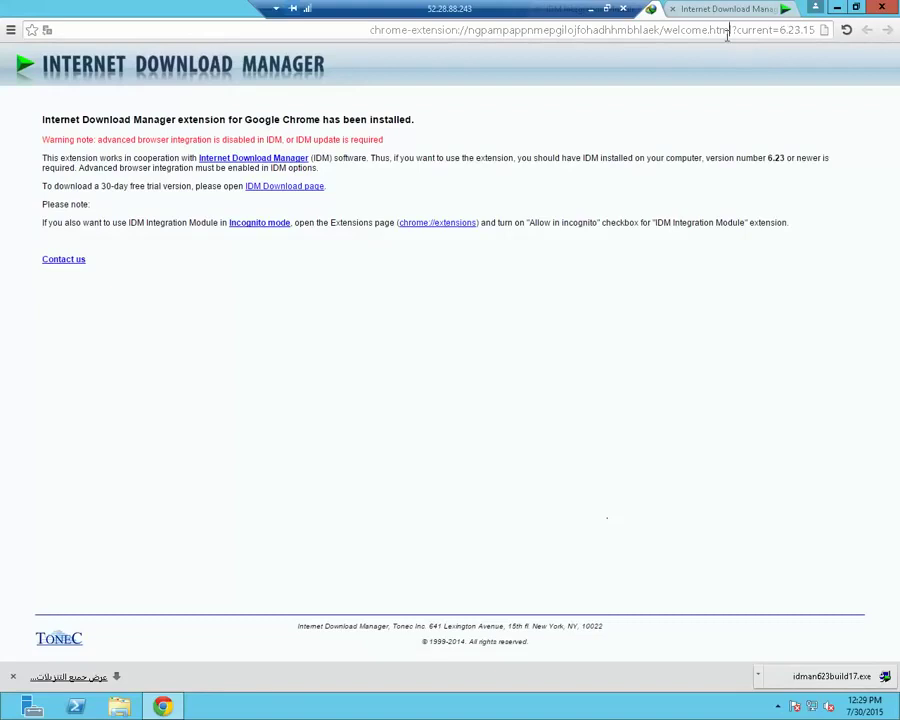
left_click(727, 31)
Go to YouTube, search for 'adwl emam' and open the salam ya sa7bi video
type("d,jd,f")
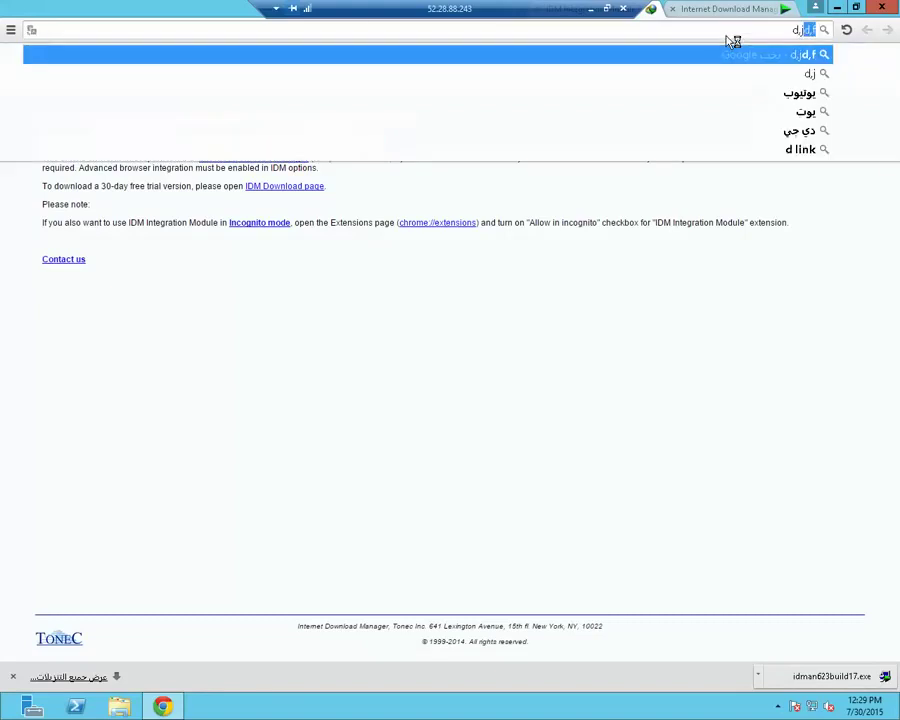
key("Return")
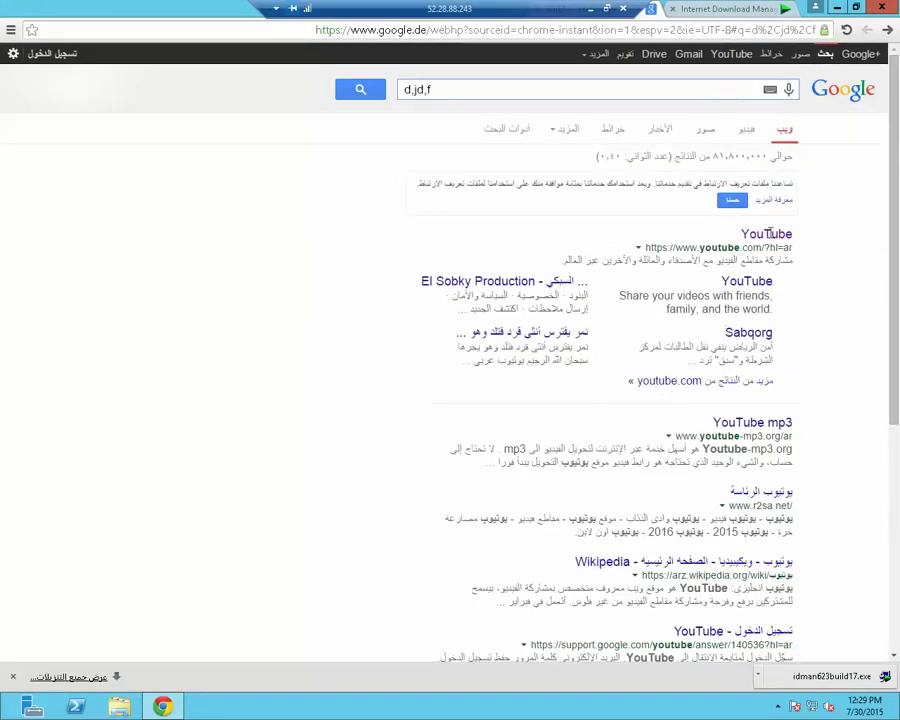
left_click(768, 236)
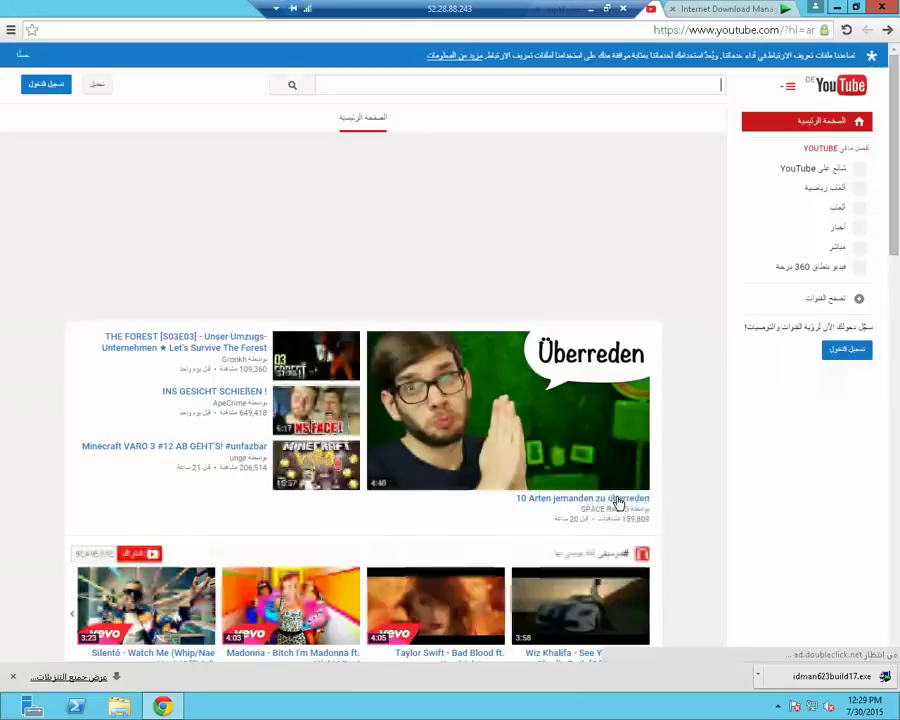
type("adwl")
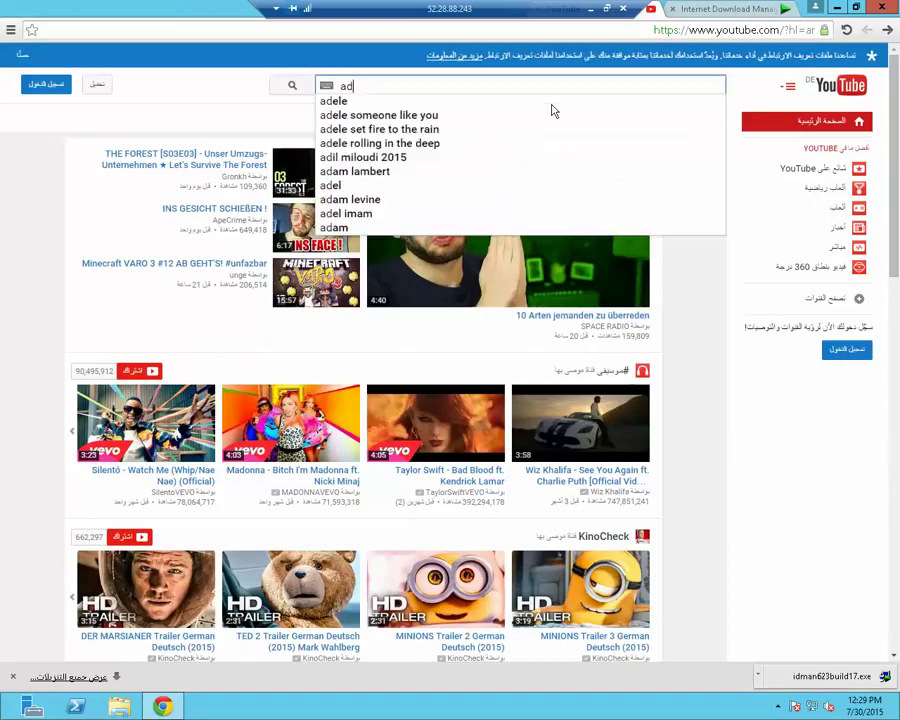
type(" emam")
key("Return")
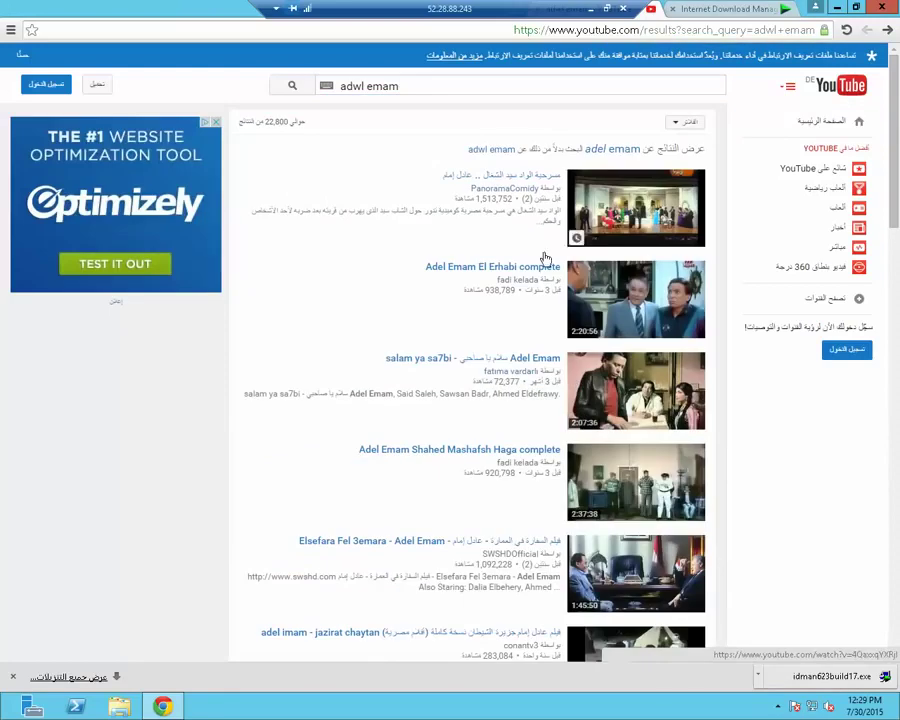
left_click(527, 362)
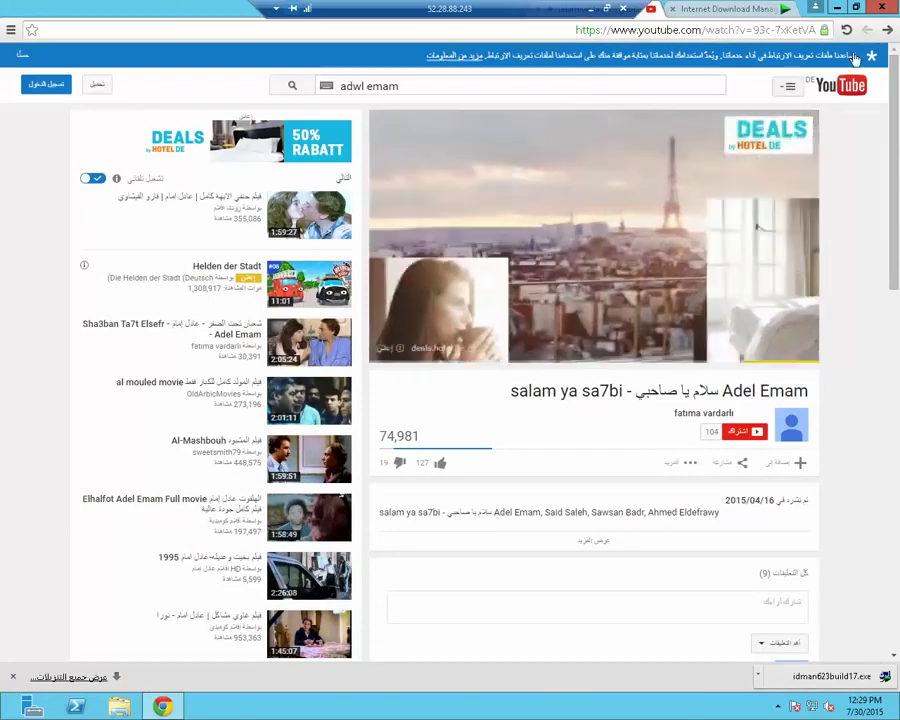
Copy the video's URL, restart Chrome, load the pasted link, then minimize the browser
left_click(774, 31)
right_click(774, 34)
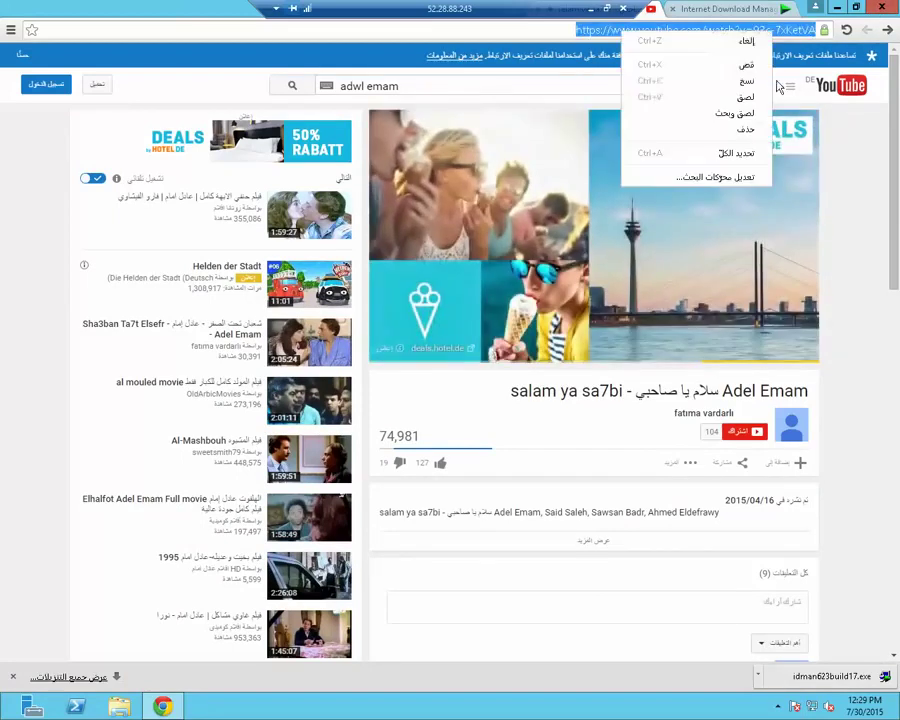
left_click(660, 79)
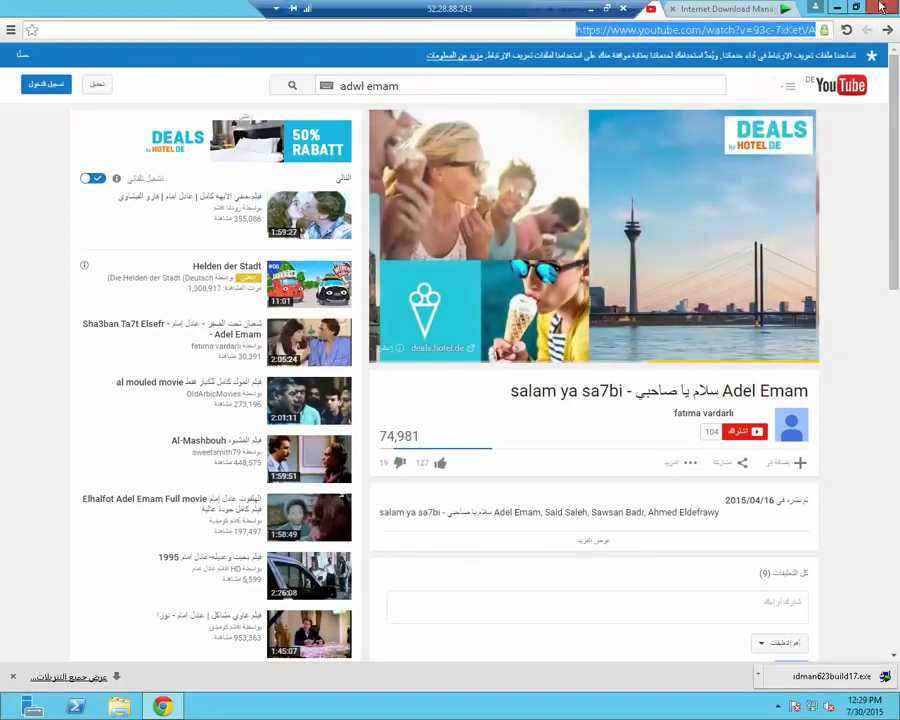
left_click(880, 7)
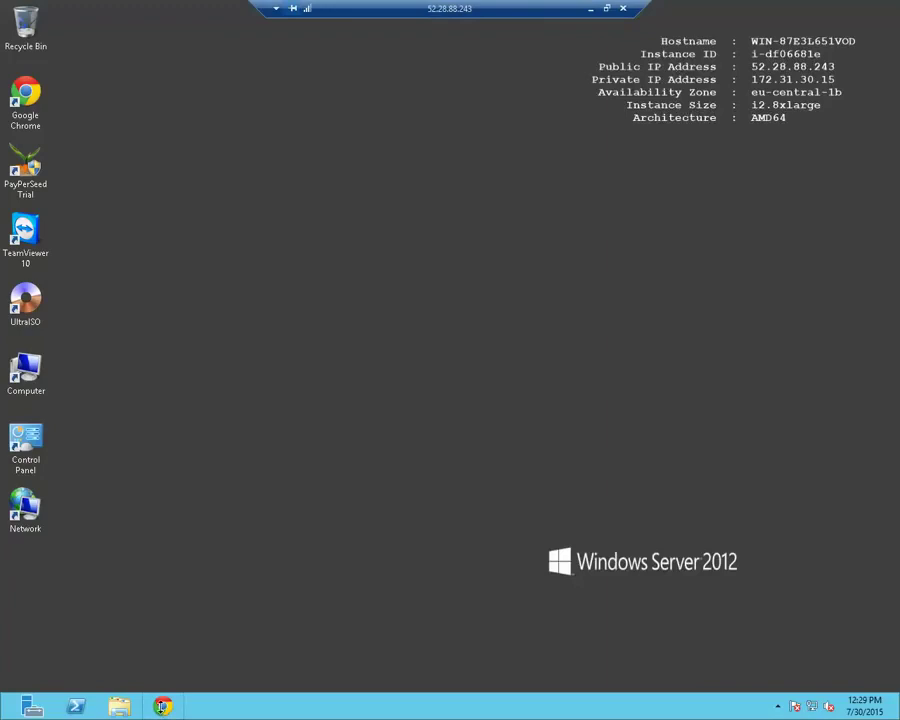
left_click(163, 707)
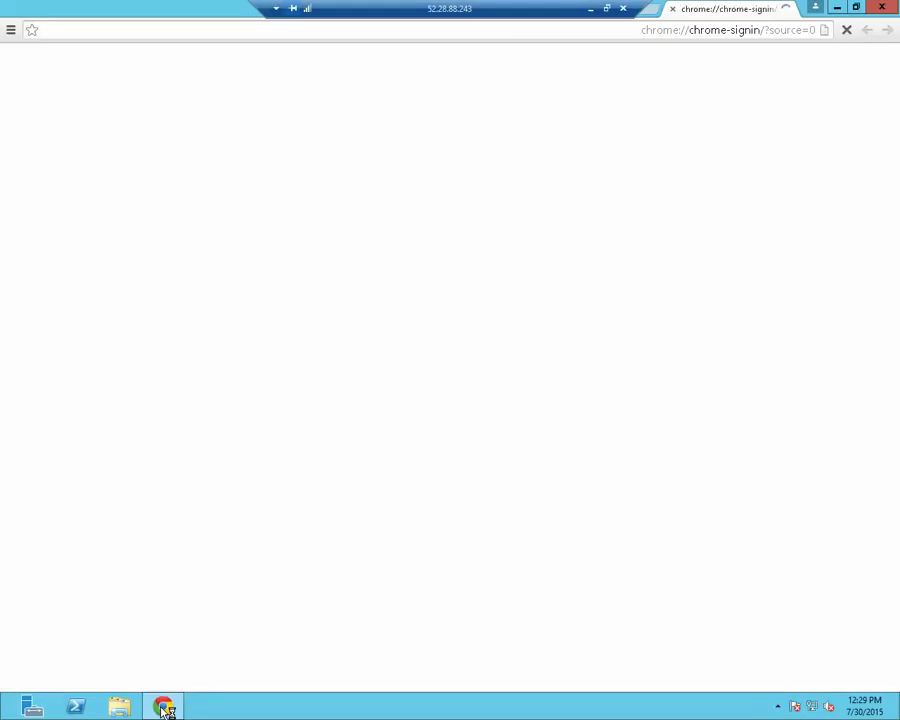
left_click(714, 30)
key("ctrl+v")
key("Return")
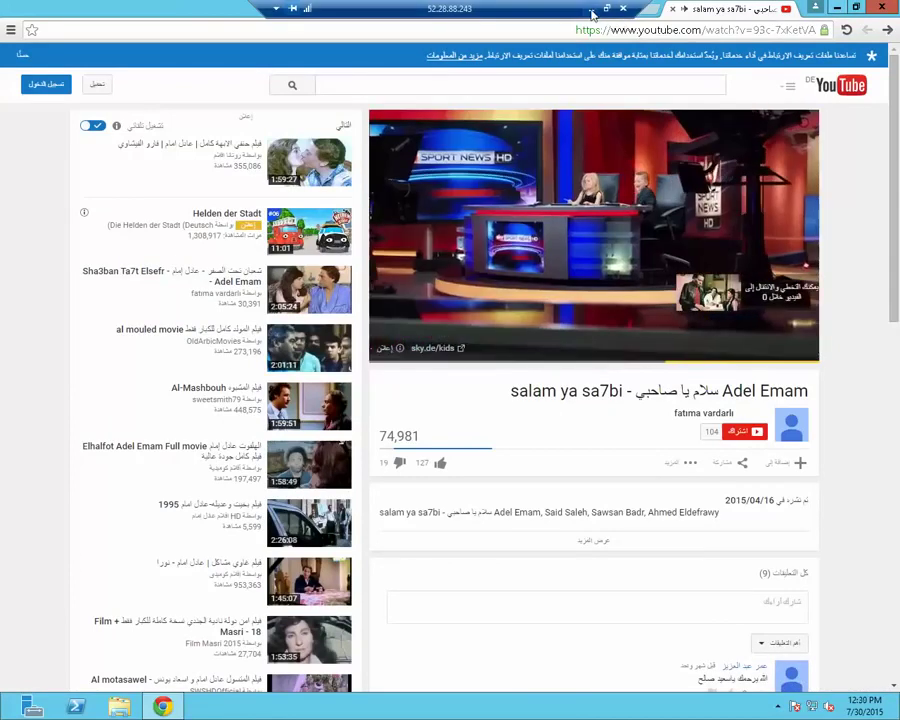
left_click(836, 8)
left_click(766, 705)
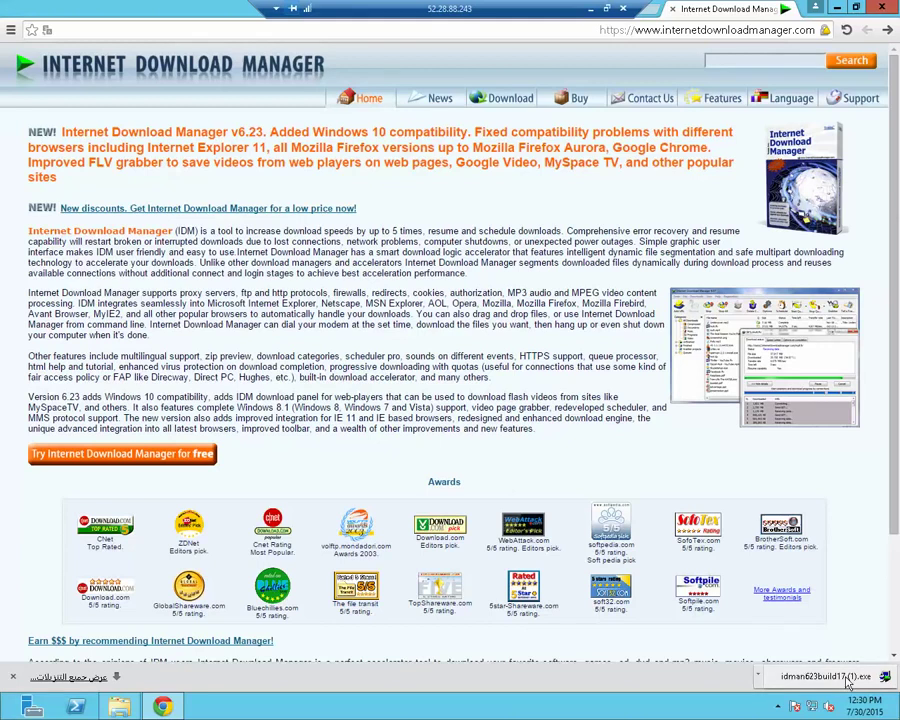
Run the IDM installer and go through it to Finish with the default install folder
left_click(840, 681)
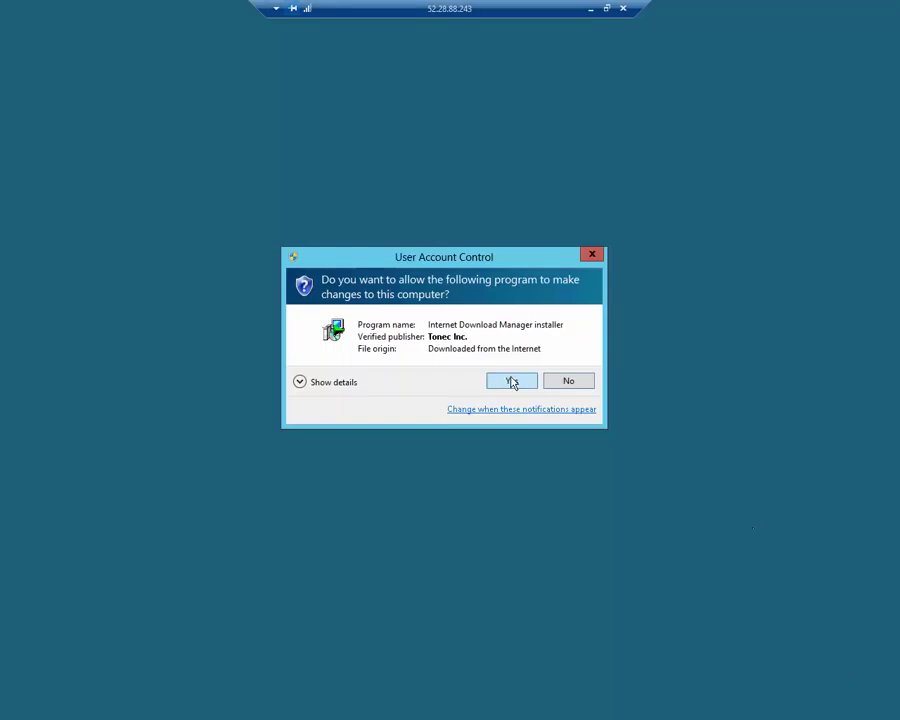
left_click(512, 382)
left_click(505, 456)
left_click(508, 457)
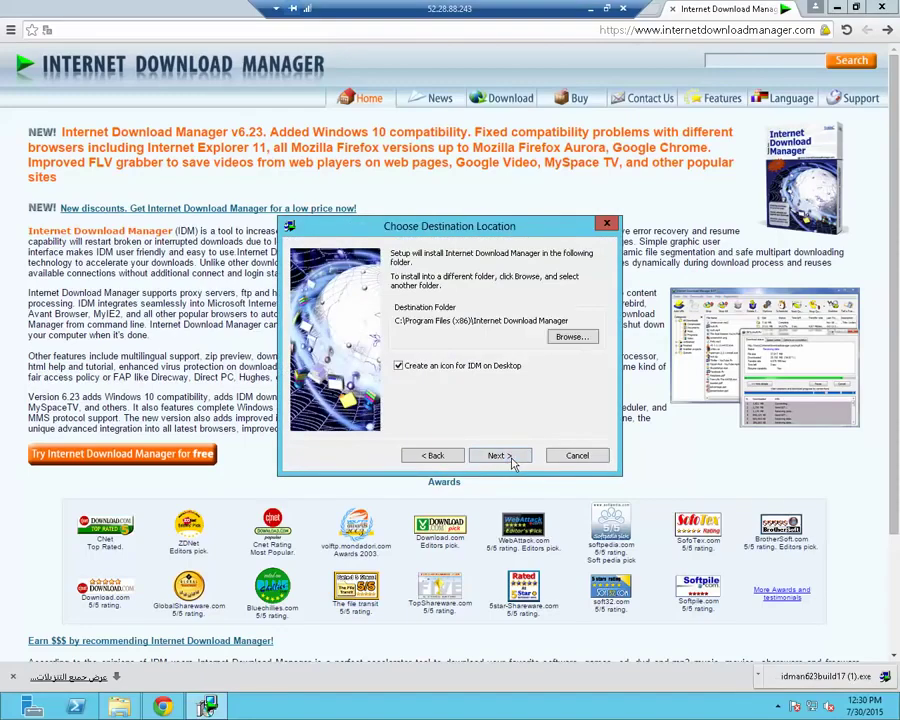
left_click(509, 458)
left_click(509, 458)
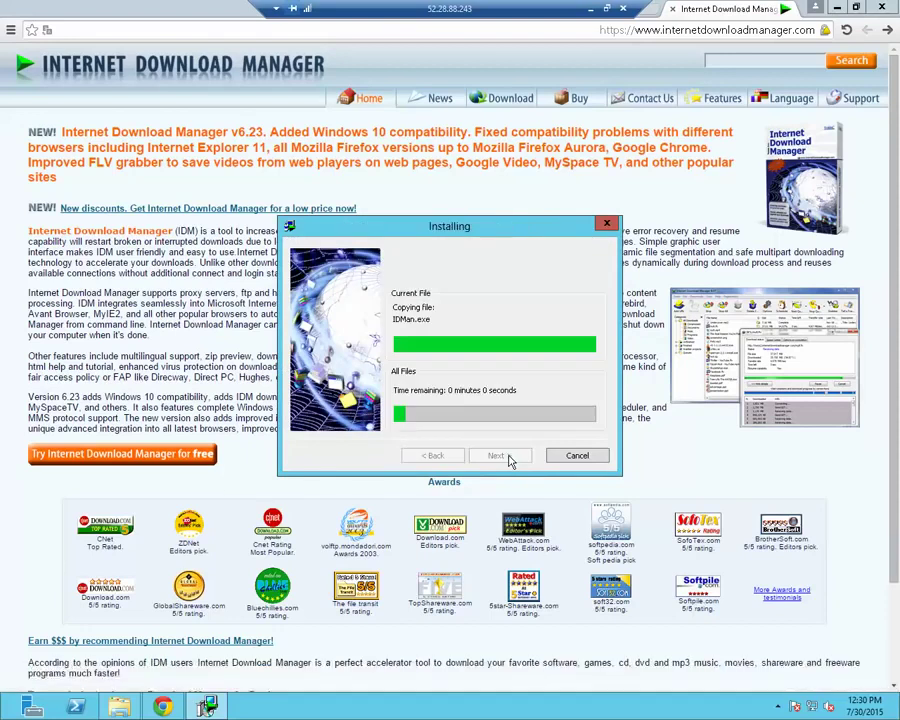
left_click(509, 459)
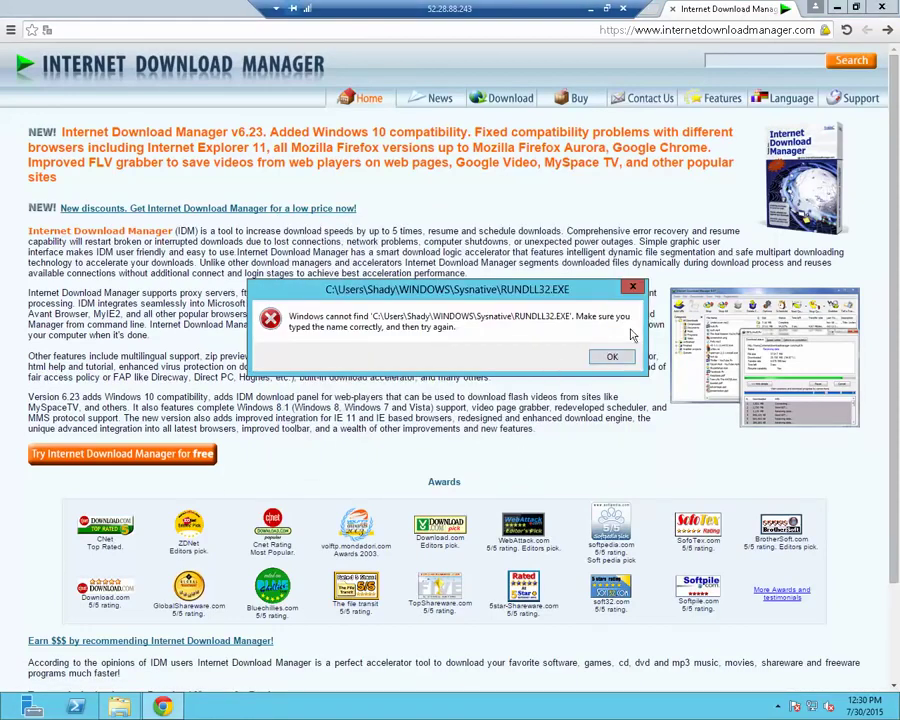
Dismiss the RUNDLL32 error, allow the change, and minimize the remote session to the local desktop
left_click(612, 357)
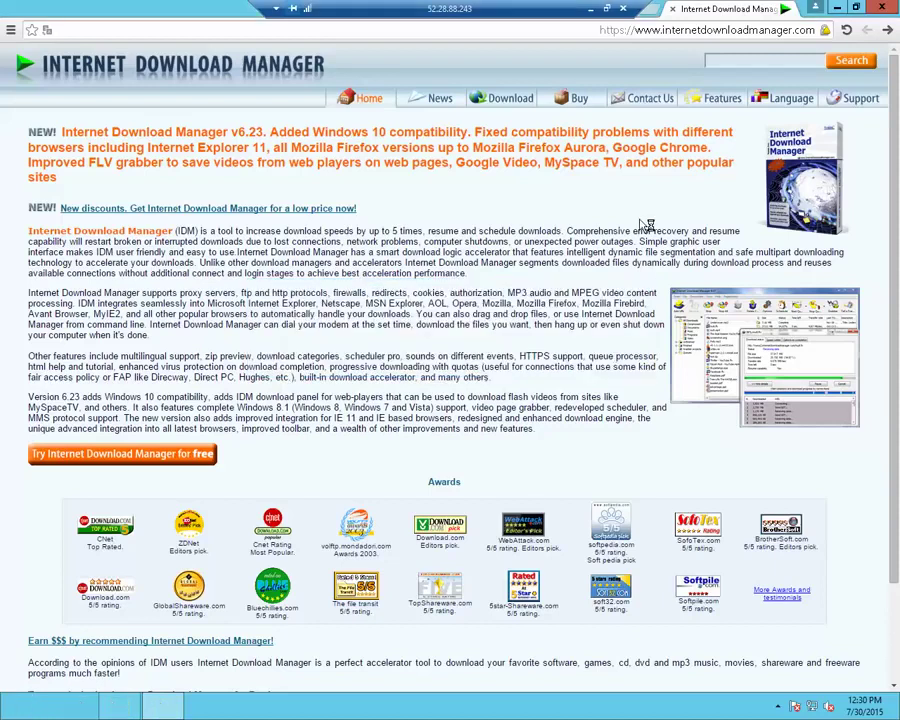
left_click(513, 381)
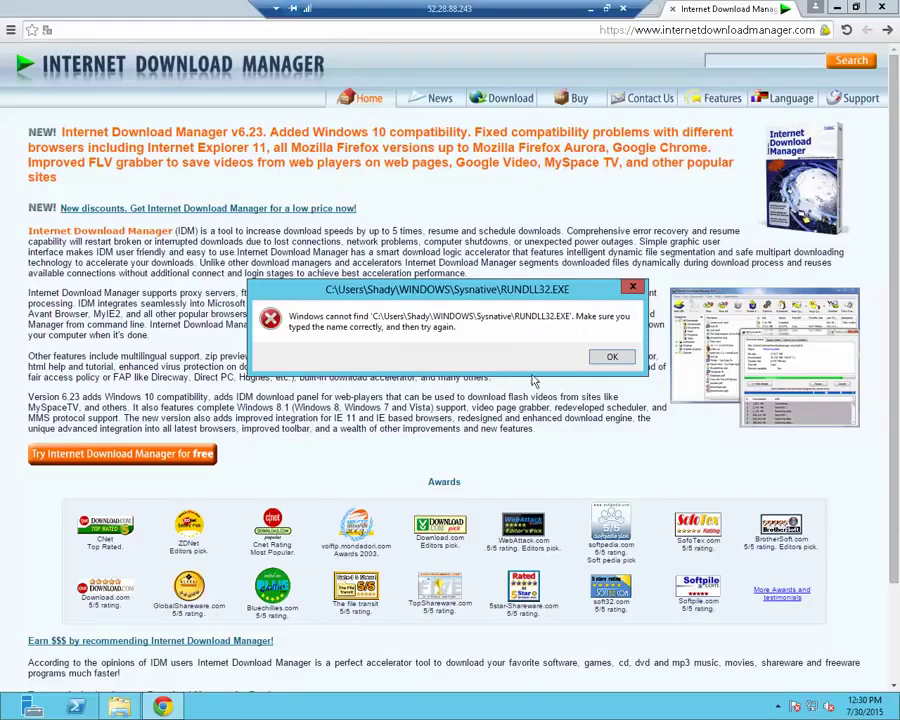
left_click(591, 8)
left_click(763, 706)
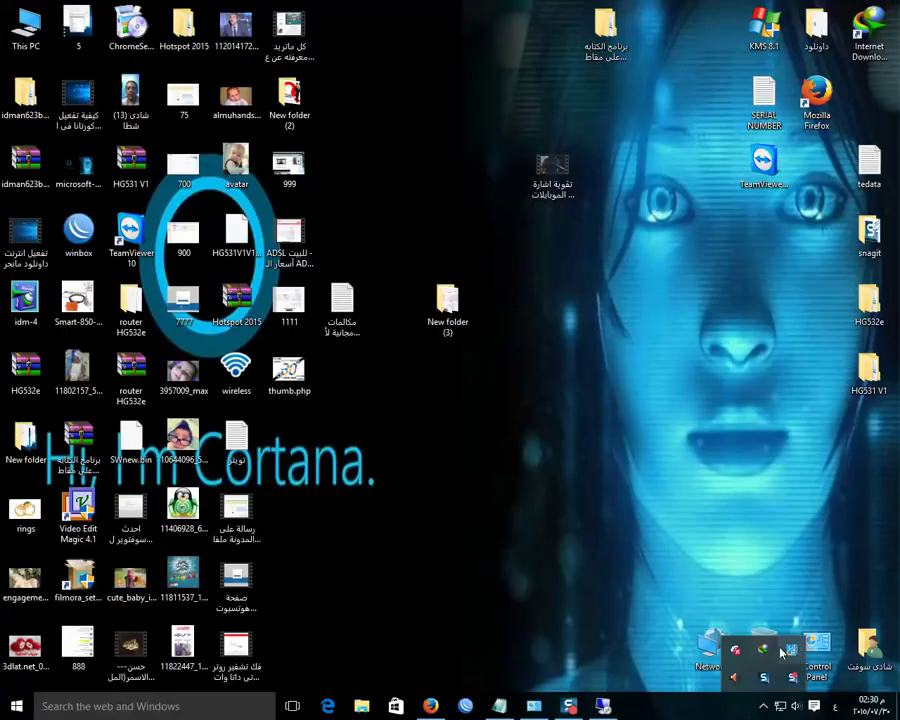
Back in the session, open mutaz.net's English Windows 10 page and start its download
left_click(796, 678)
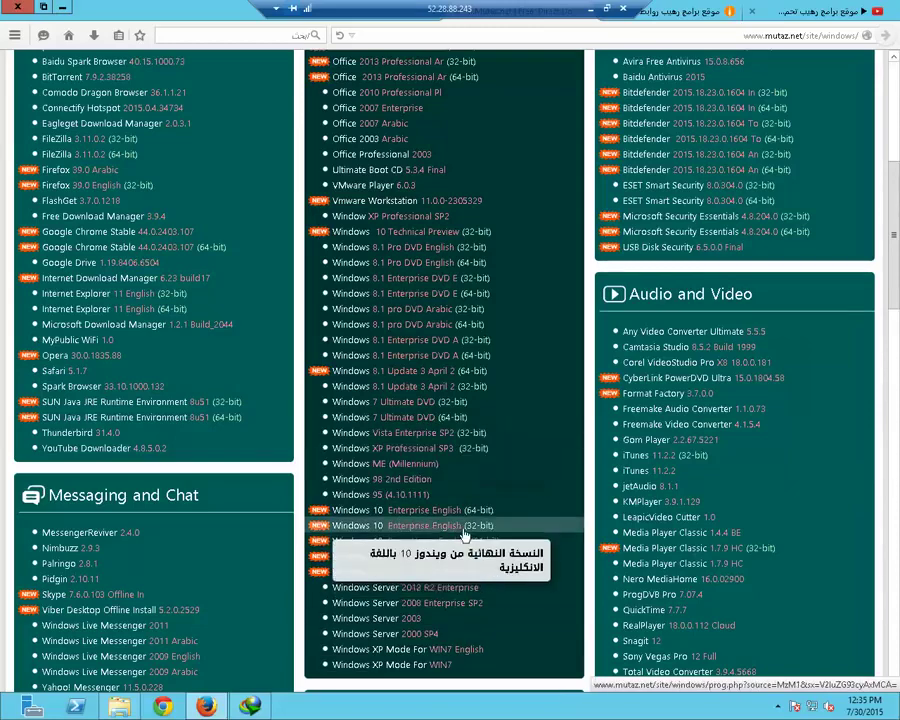
left_click(413, 563)
left_click(405, 646)
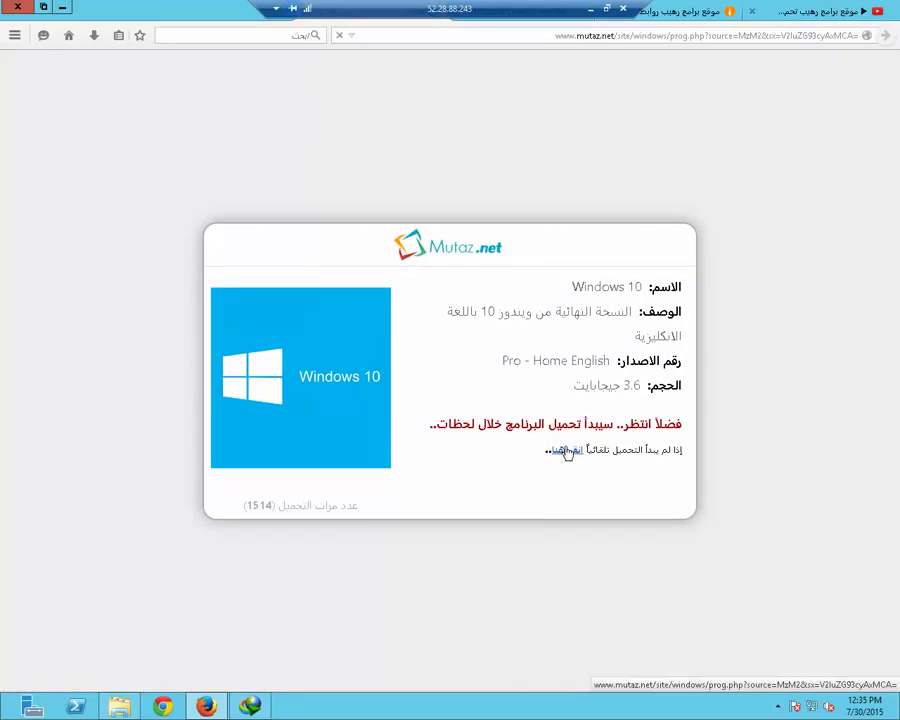
left_click(566, 451)
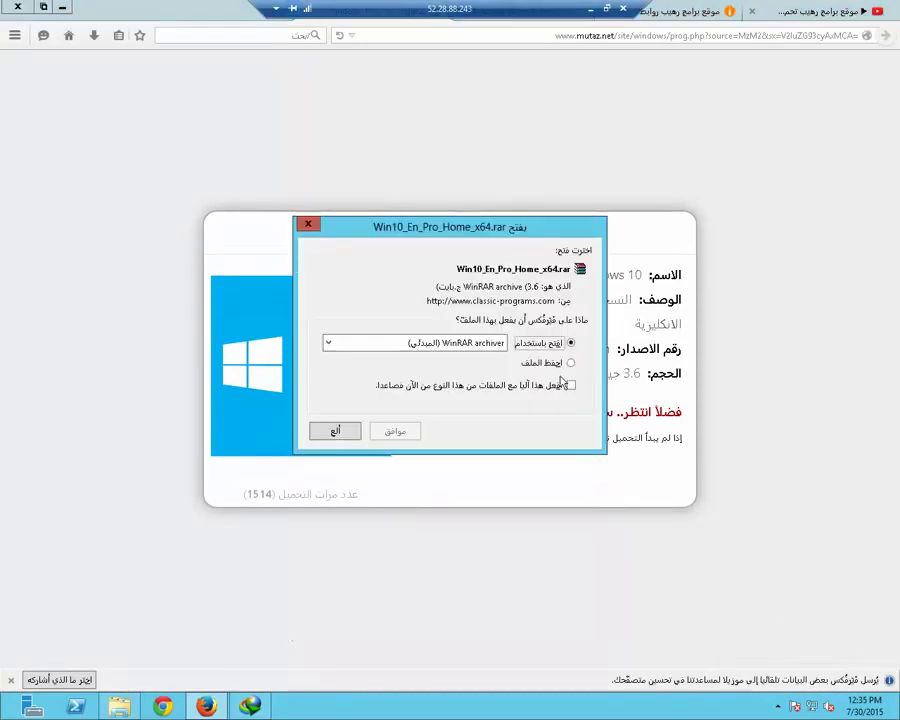
Save Win10_En_Pro_Home_x64.rar to disk and show Firefox's download progress
left_click(570, 364)
left_click(400, 430)
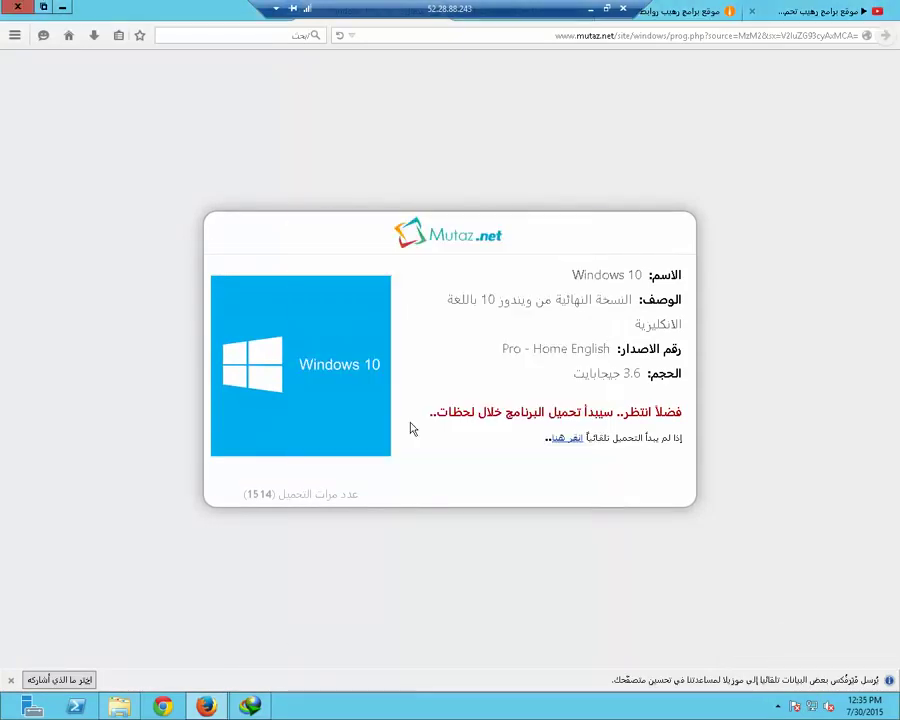
right_click(94, 36)
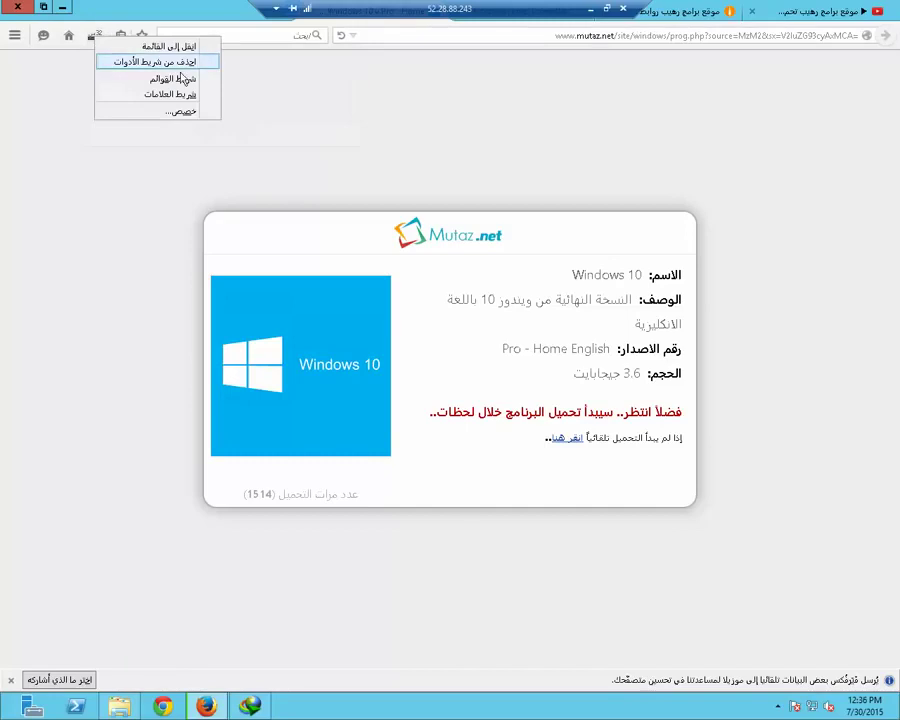
right_click(91, 38)
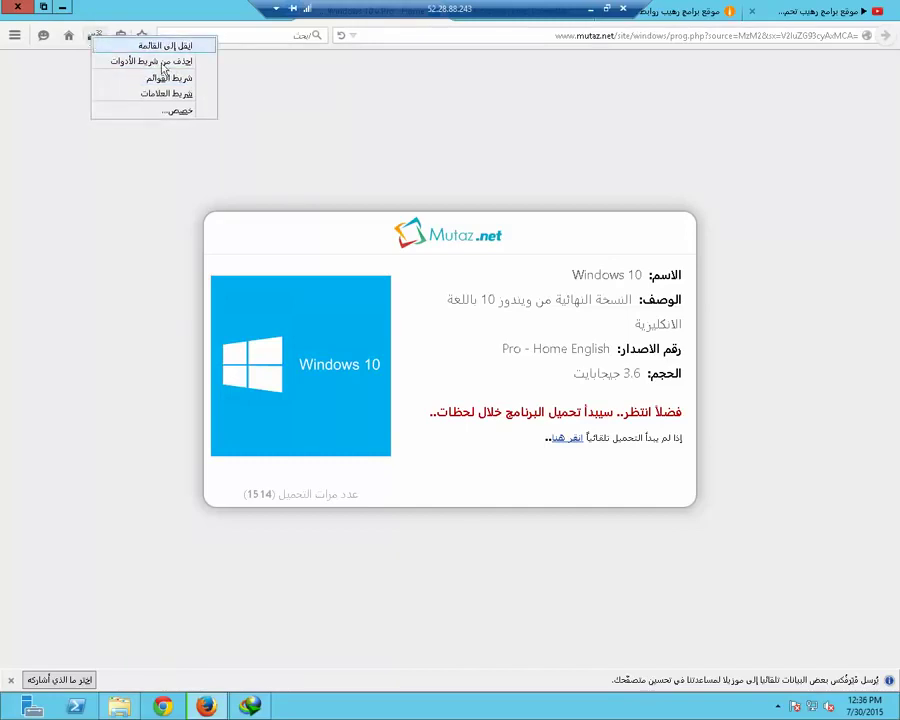
left_click(97, 34)
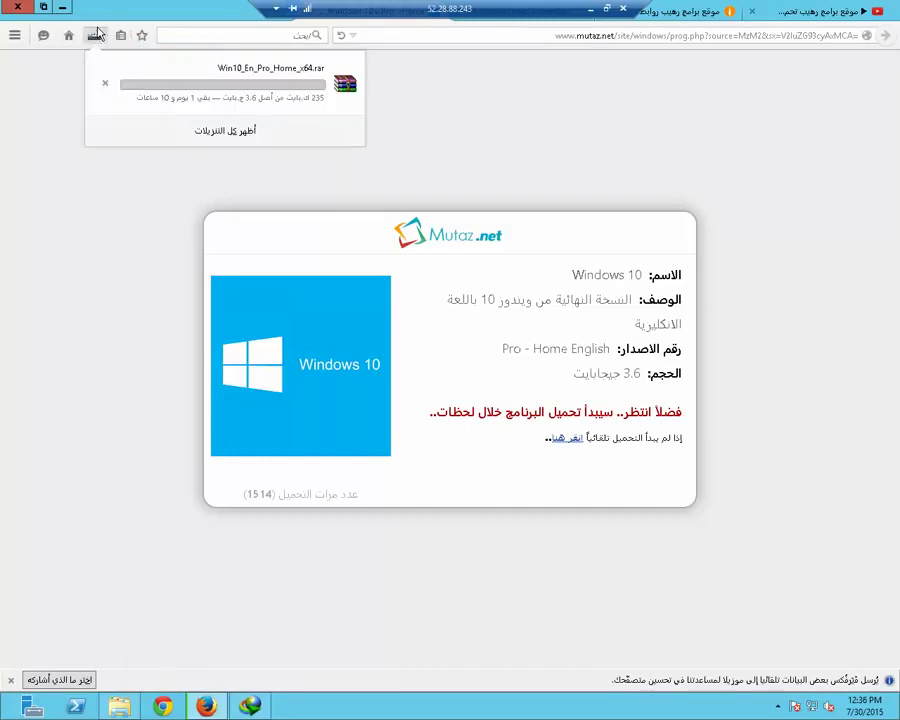
Copy the archive's download link, cancel Firefox's own download, and close Firefox
right_click(200, 105)
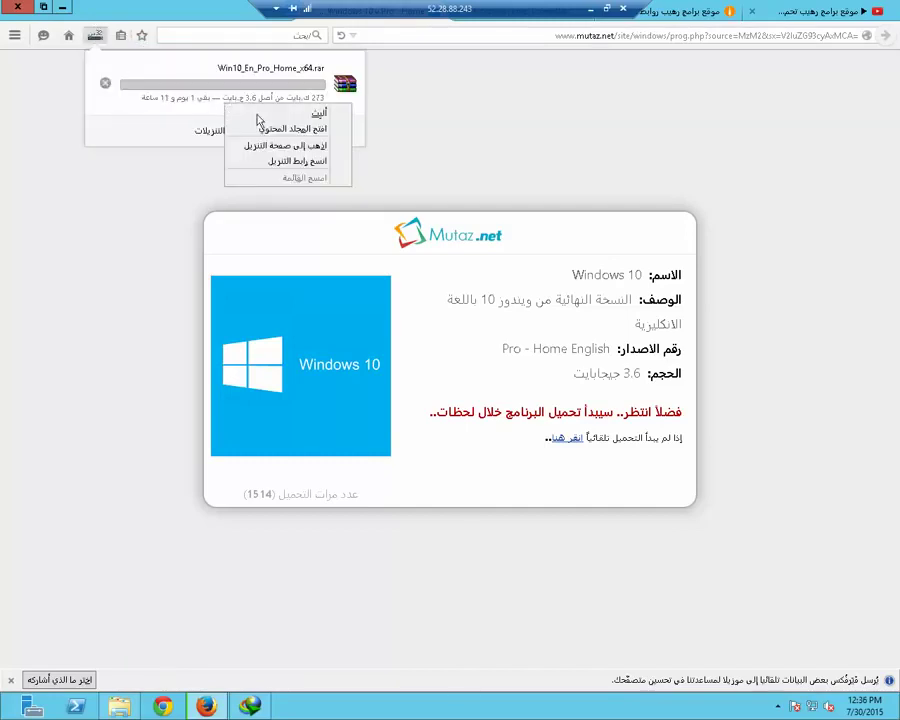
left_click(322, 161)
left_click(105, 83)
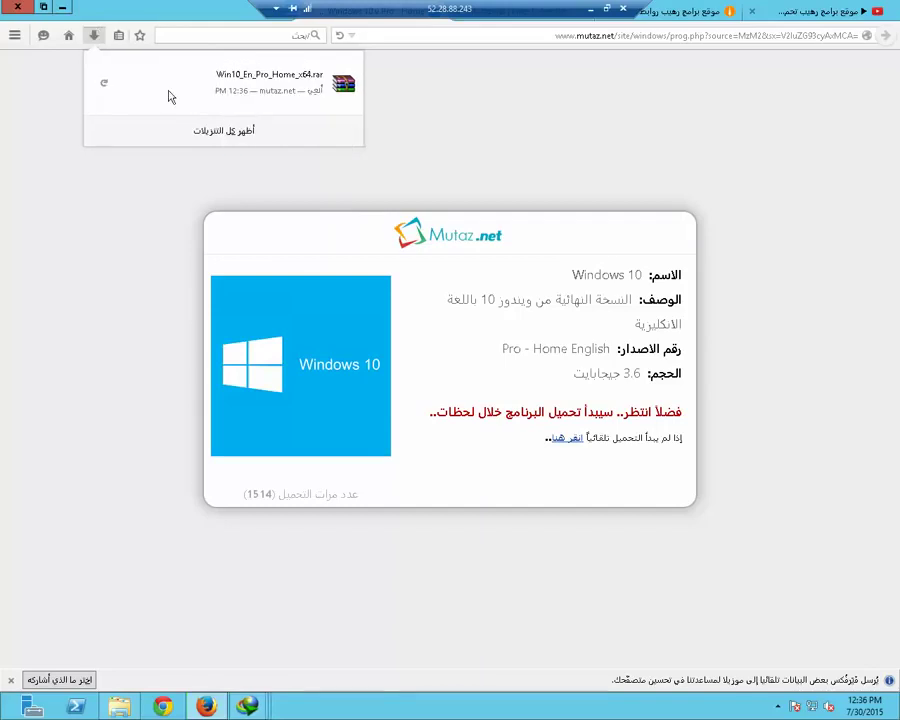
left_click(62, 7)
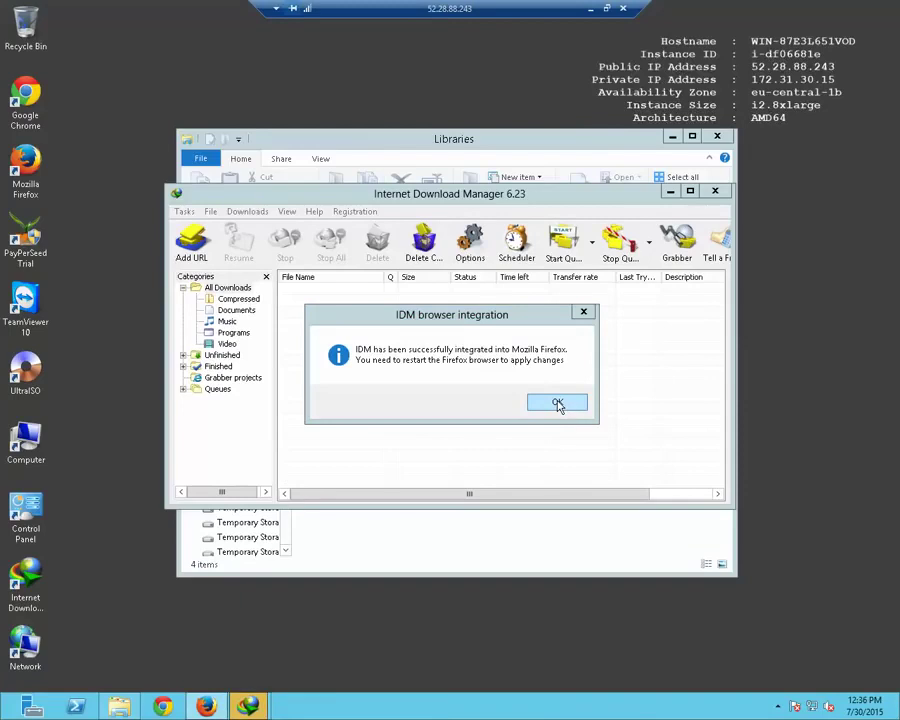
Dismiss IDM's integration notice and add the copied Win10_En_Pro_Home_x64.rar link as a new download
left_click(559, 404)
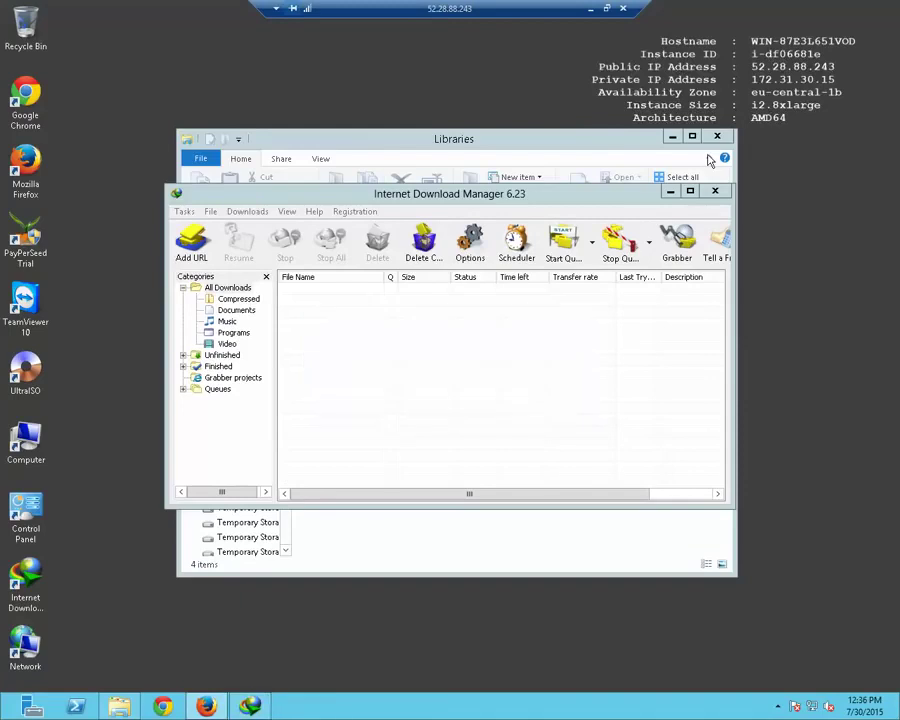
left_click(669, 192)
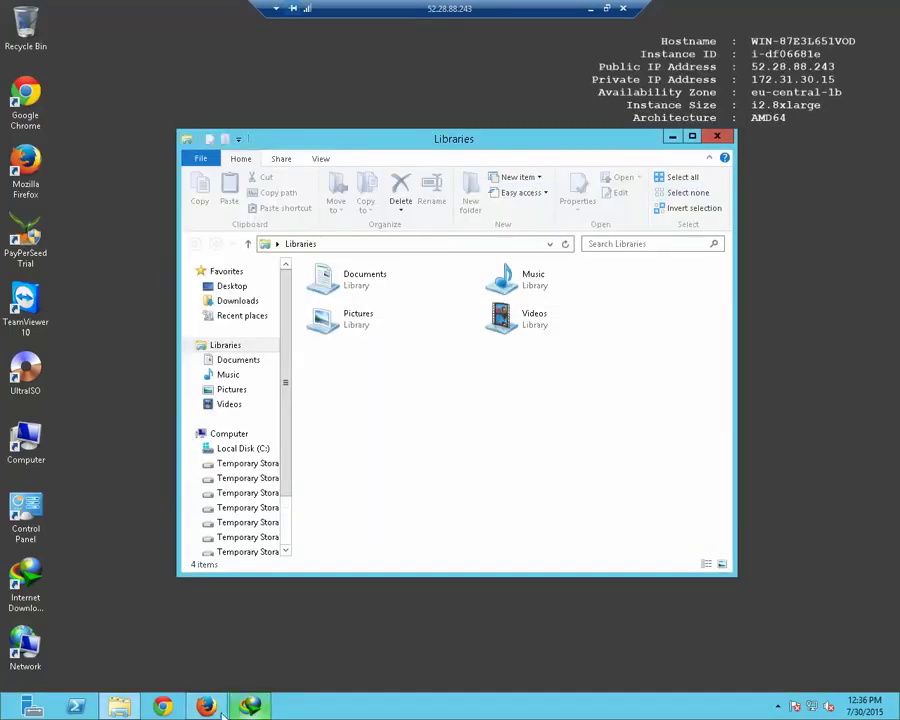
left_click(252, 708)
left_click(191, 240)
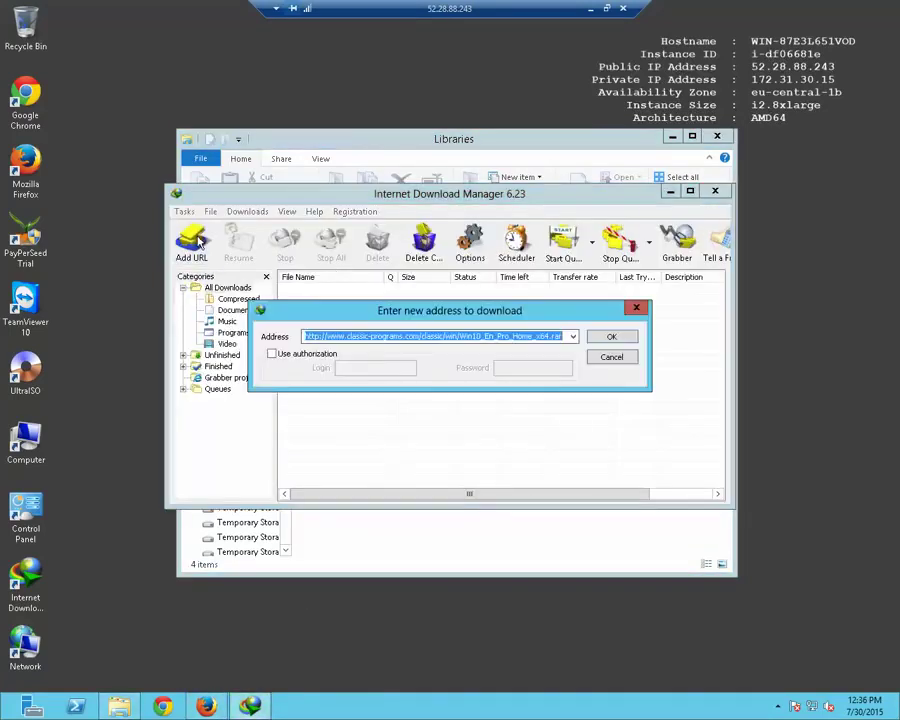
left_click(612, 338)
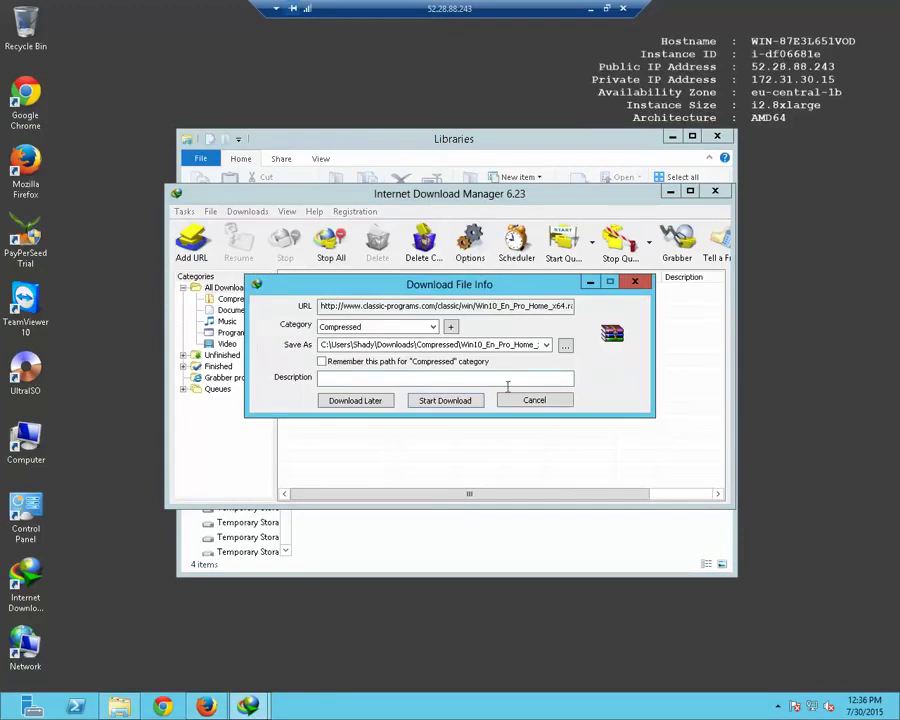
Start downloading the 3.62 GB archive, enlarge its progress window, pause it, and hide the window
left_click(445, 401)
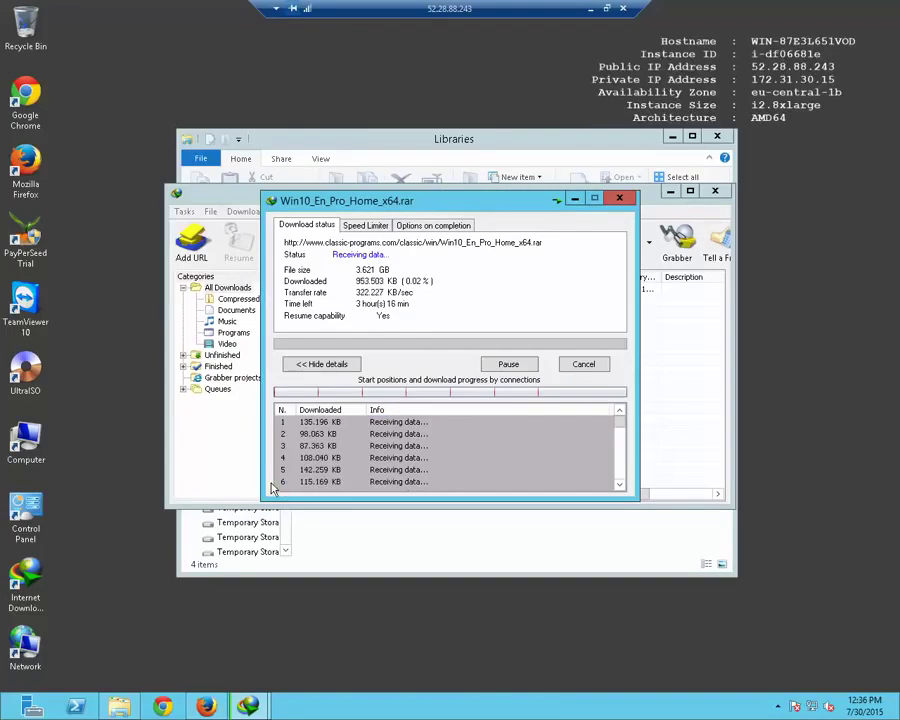
left_click_drag(265, 497, 440, 604)
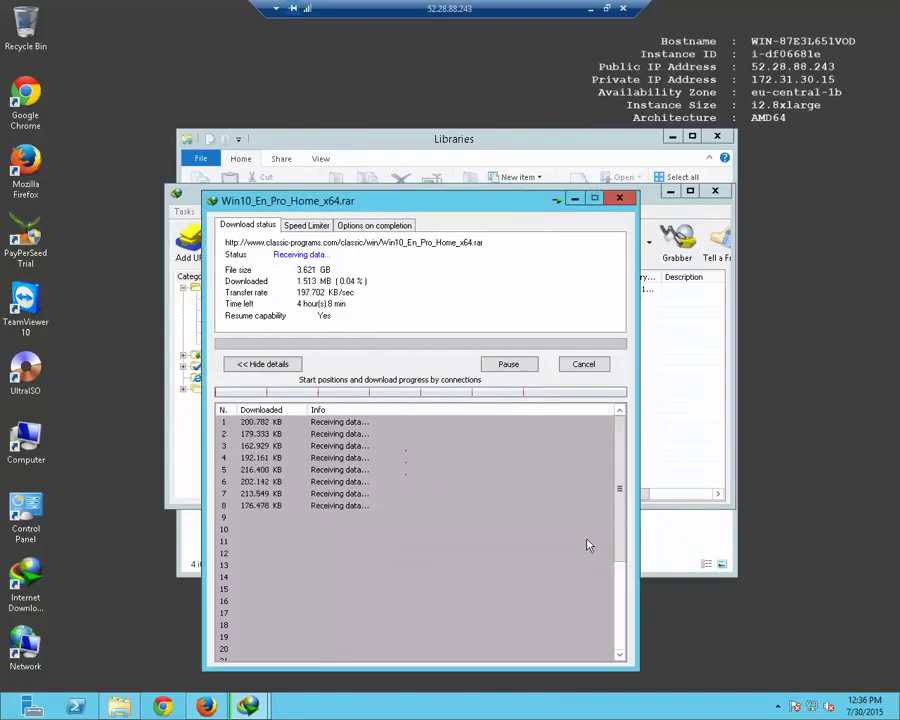
left_click(510, 365)
left_click(575, 199)
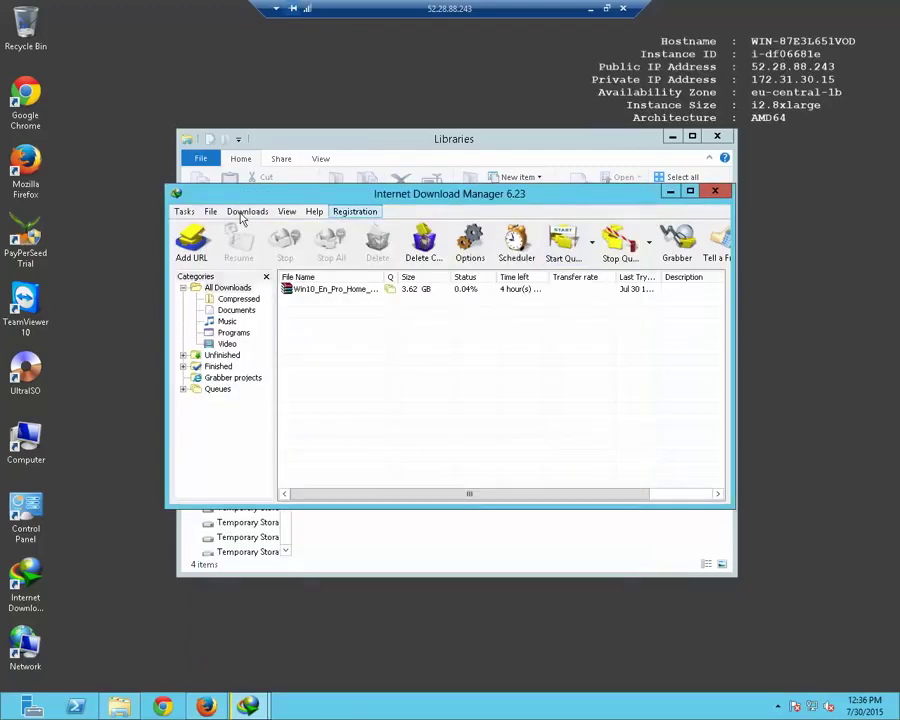
In IDM Options > Connection, set default max connections to 32 and connection type to High speed
left_click(247, 211)
left_click(272, 379)
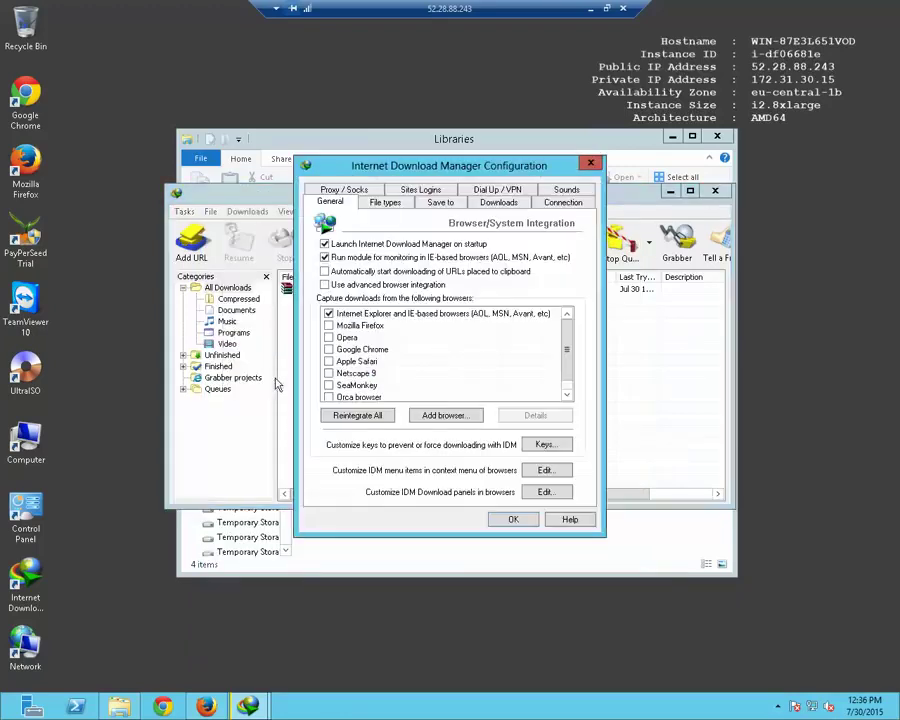
left_click(574, 205)
left_click(550, 300)
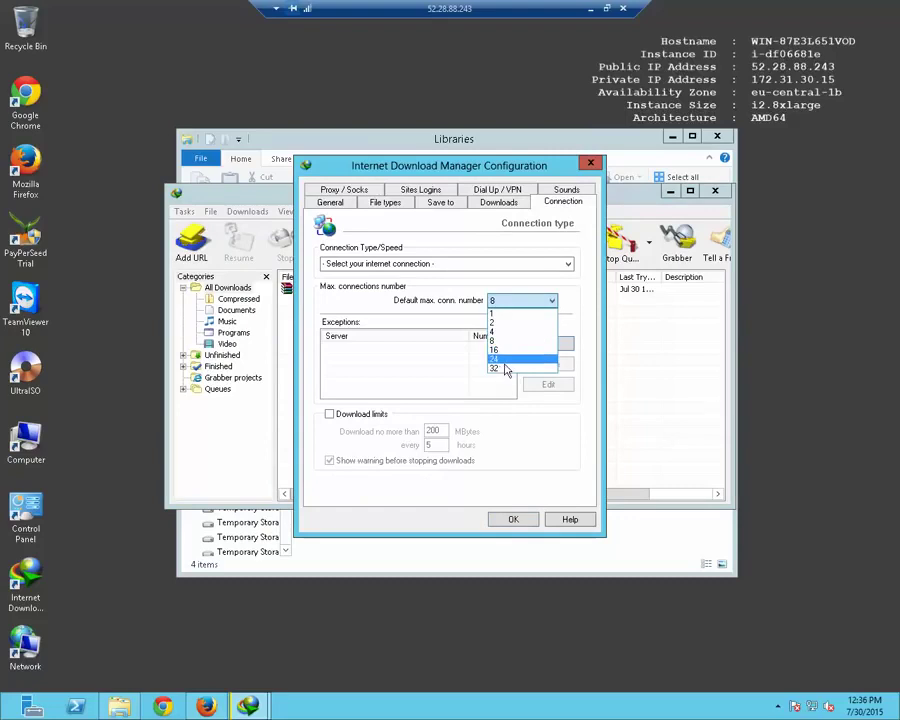
left_click(522, 368)
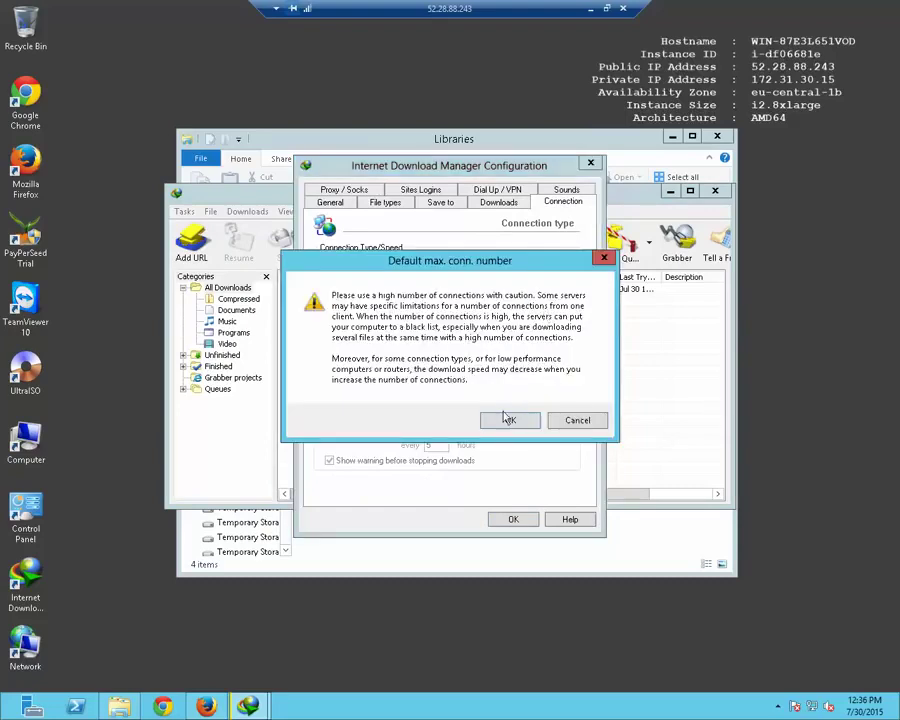
left_click(510, 418)
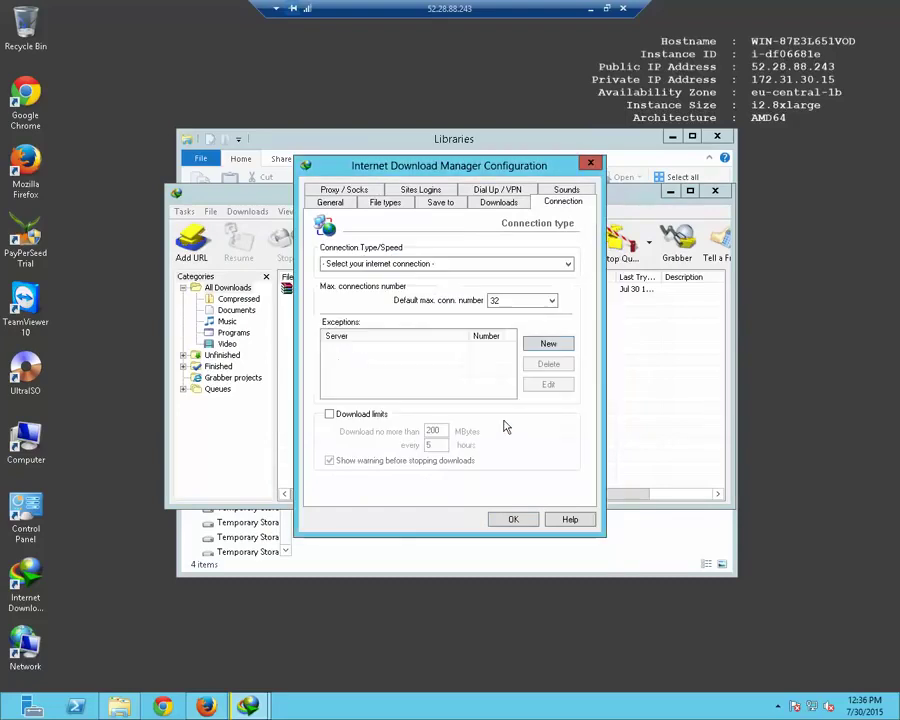
left_click(540, 265)
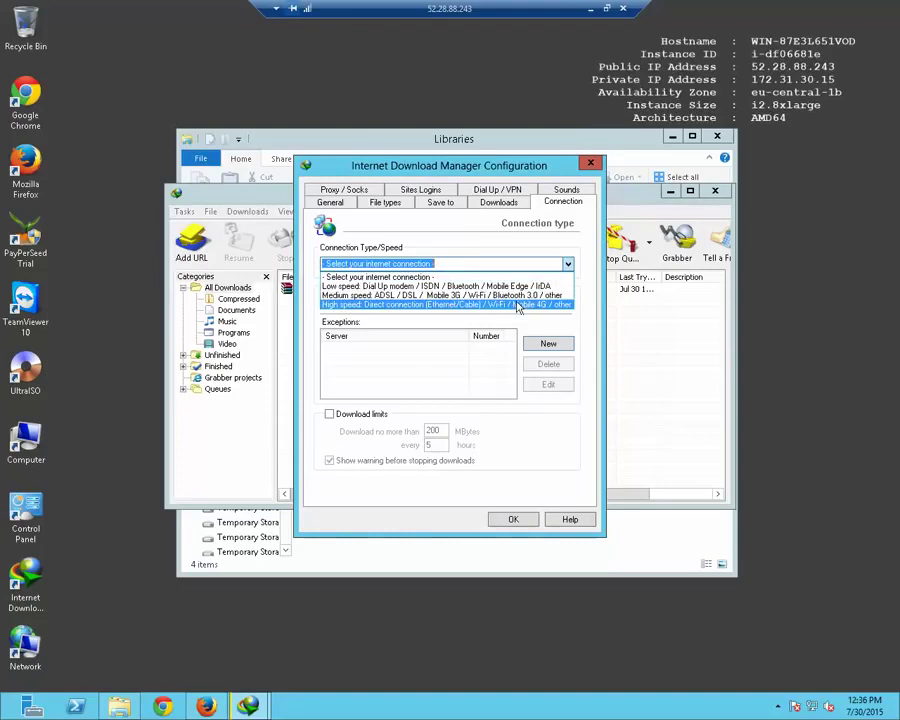
left_click(517, 307)
left_click(513, 519)
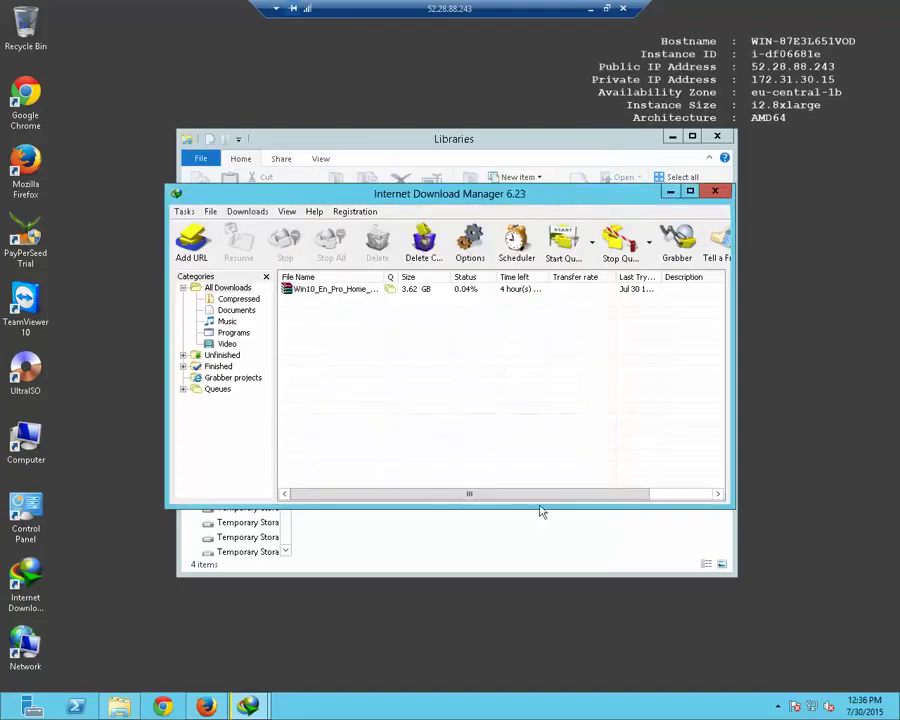
left_click(343, 290)
Resume the Windows 10 archive briefly, pause it at 0.05%, and close IDM's progress and main windows
left_click(238, 245)
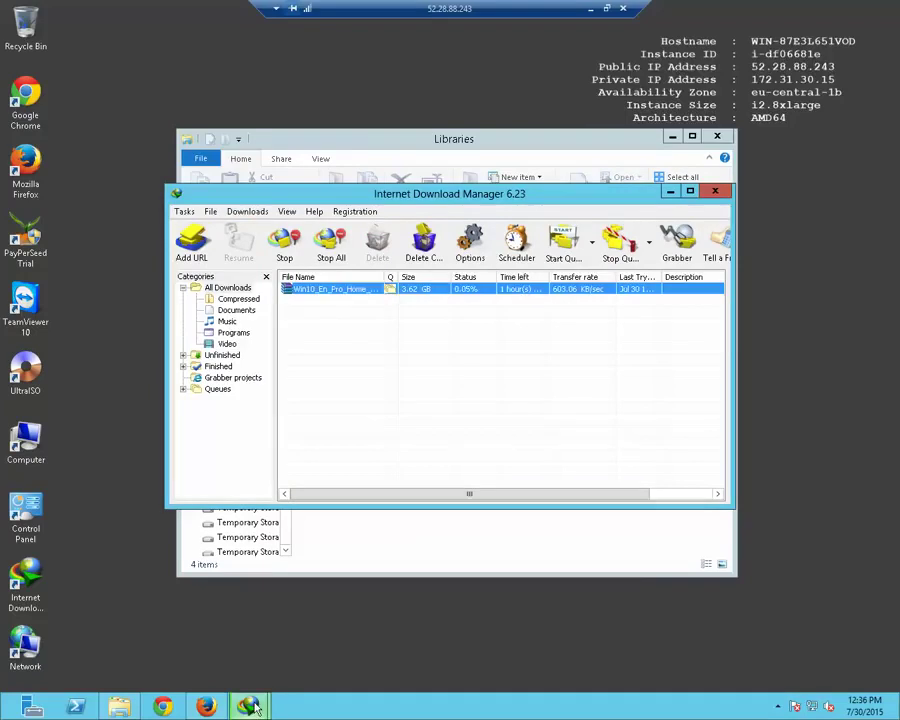
mouse_move(253, 707)
left_click(297, 667)
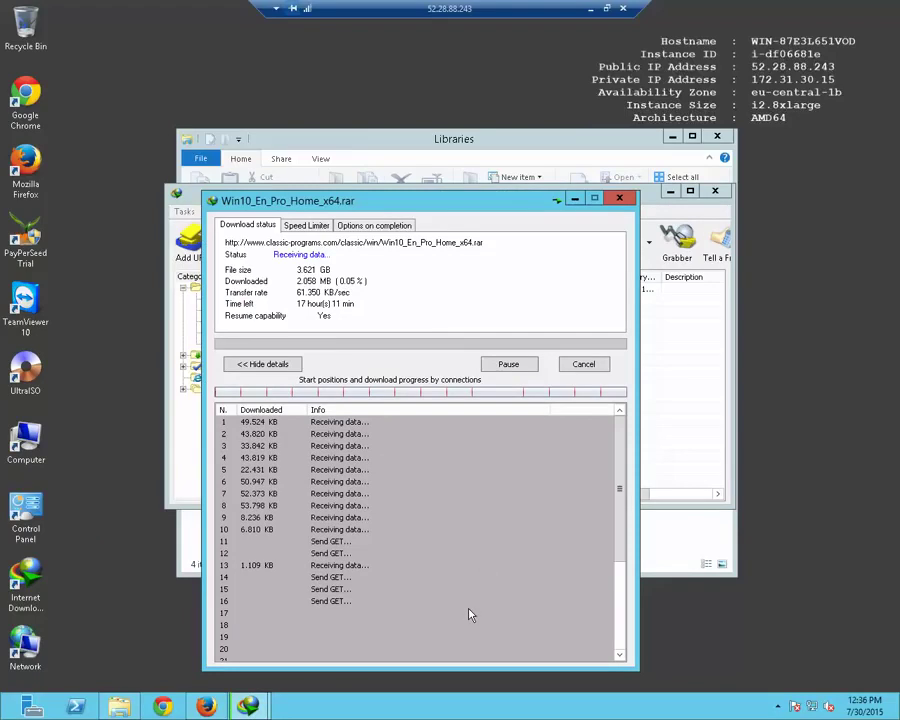
left_click(509, 364)
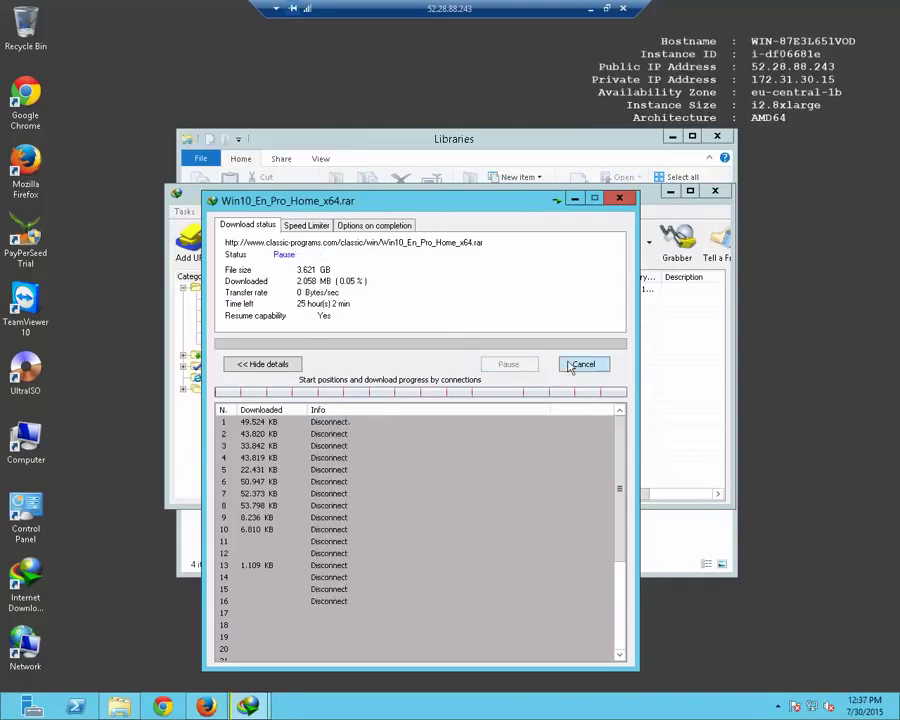
left_click(583, 364)
key("alt+F4")
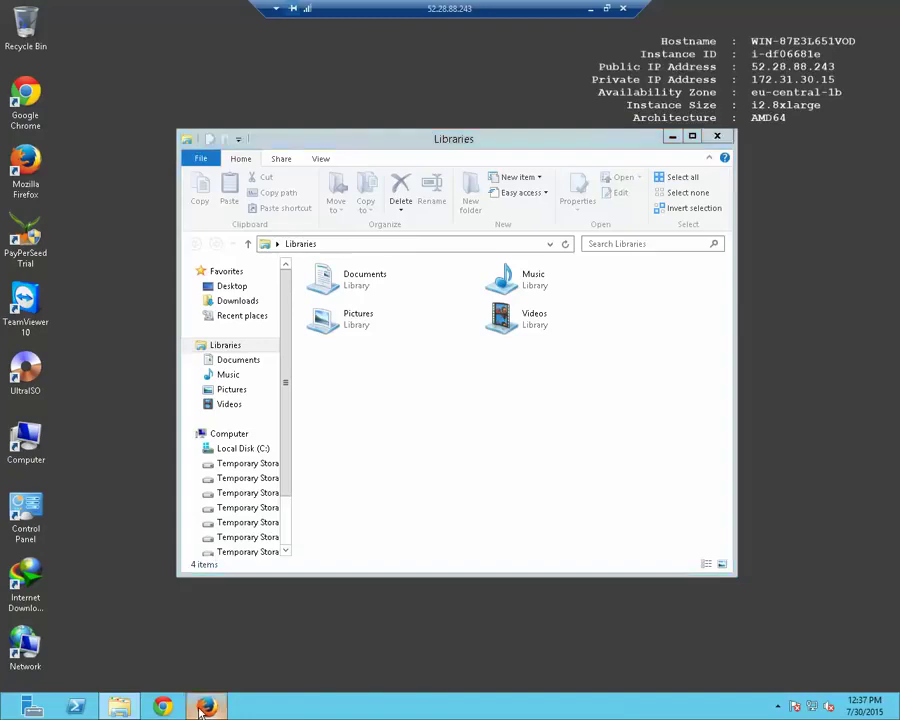
left_click(203, 706)
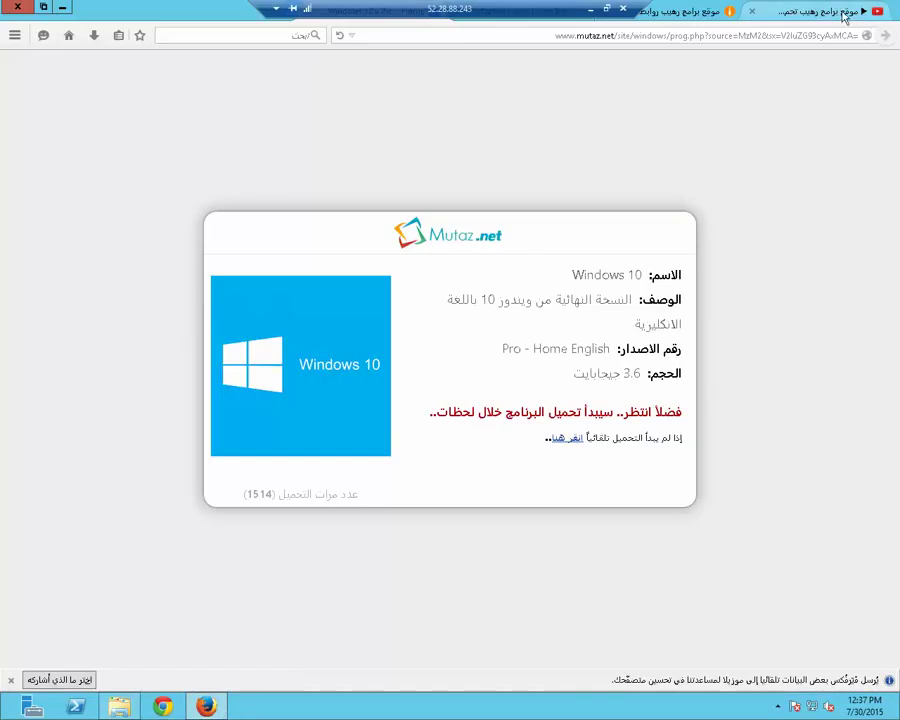
Close Firefox with all four tabs, then return to the full-screen remote session
left_click(845, 17)
key("alt+F4")
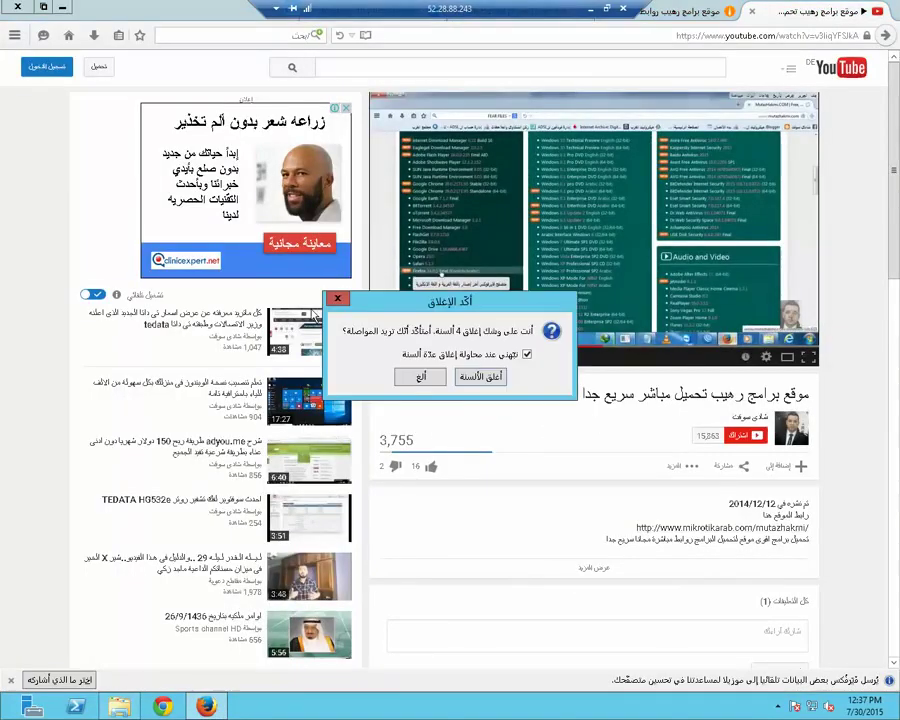
left_click(493, 381)
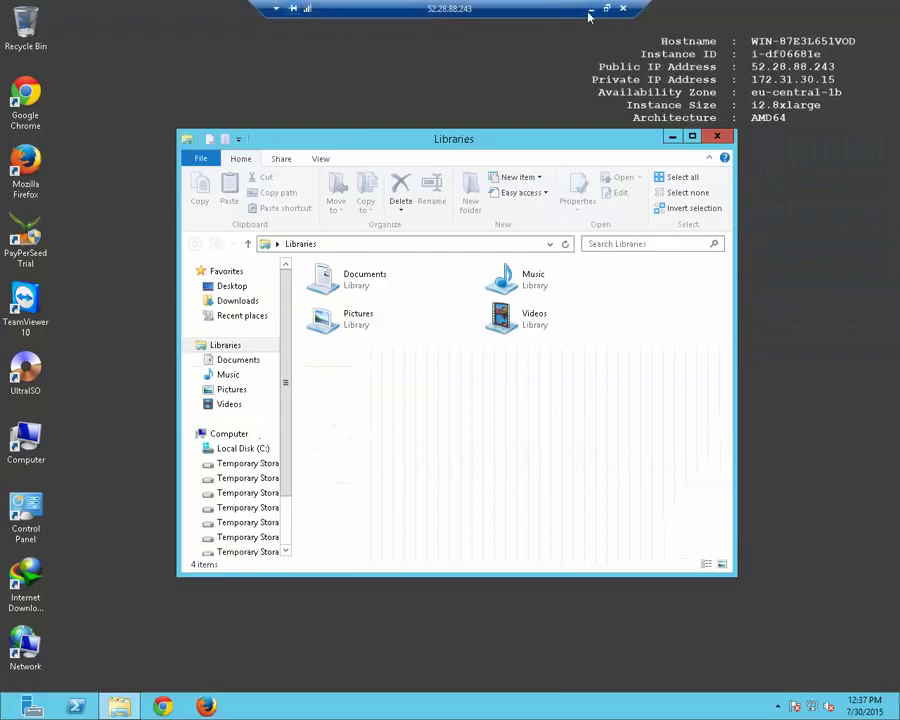
left_click(594, 10)
left_click(763, 706)
left_click(790, 684)
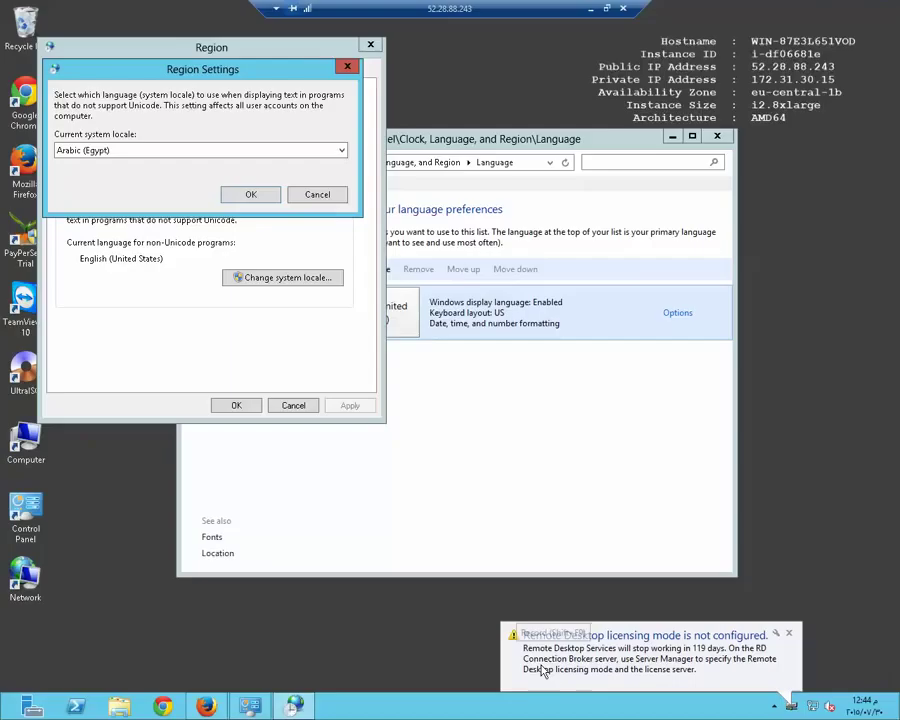
Apply Arabic (Egypt) as the system locale, restart the server, and dismiss the session-ended error
left_click(251, 194)
left_click(478, 372)
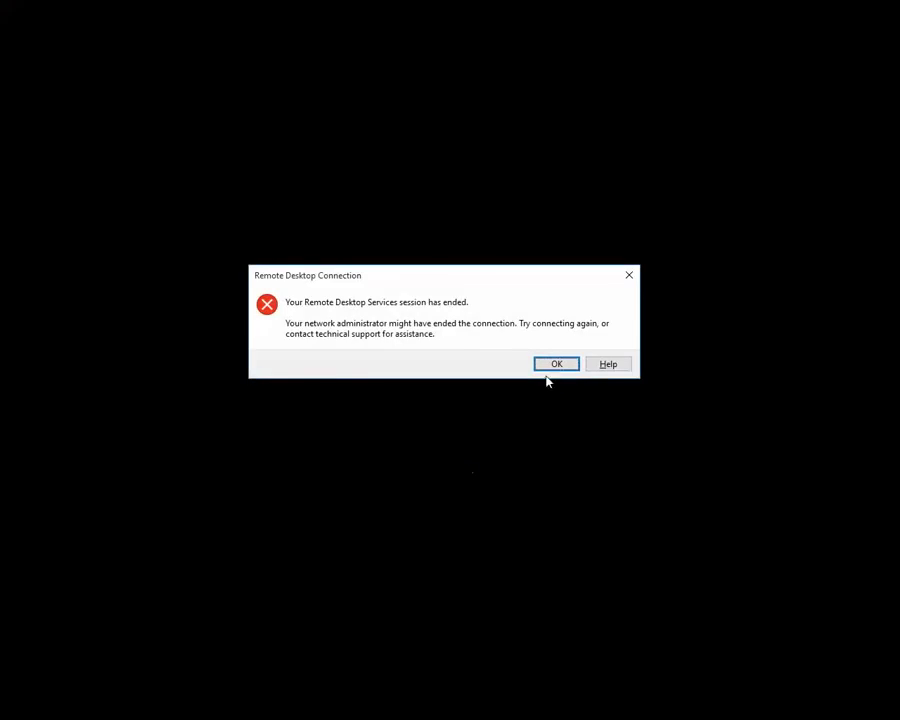
left_click(555, 365)
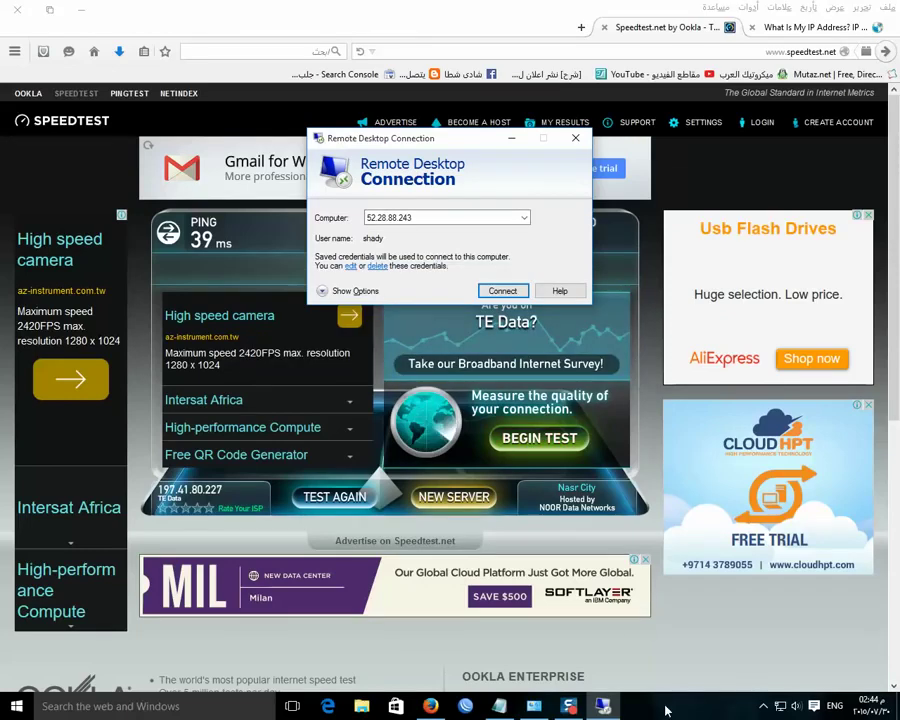
Back in the reconnected session, search Google for 'ميكروتيك العرب' from Firefox's start page
left_click(763, 706)
left_click(791, 680)
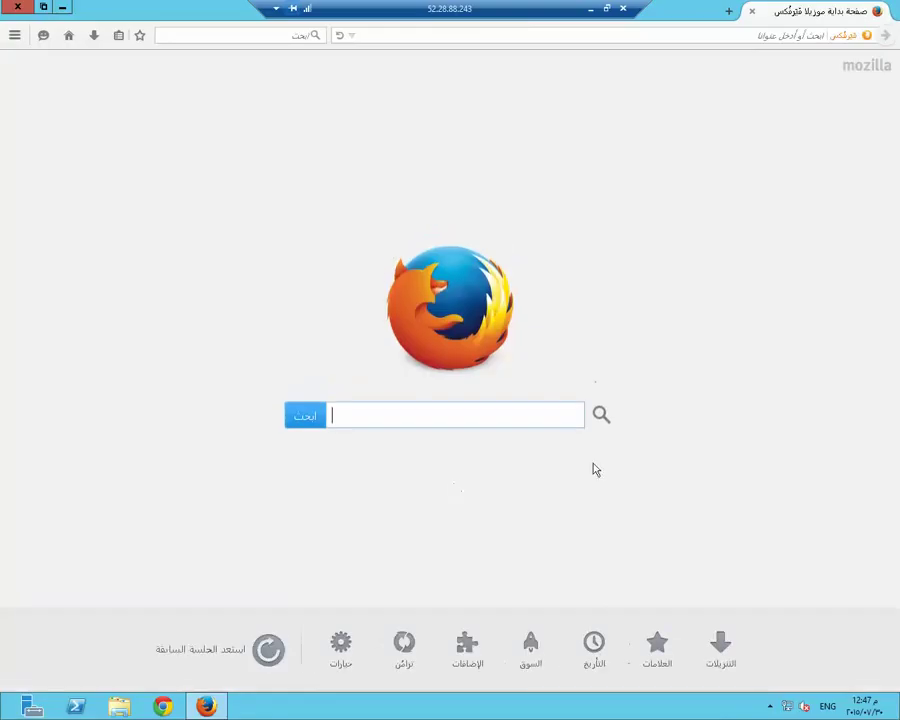
left_click(545, 423)
type("ميكروتي")
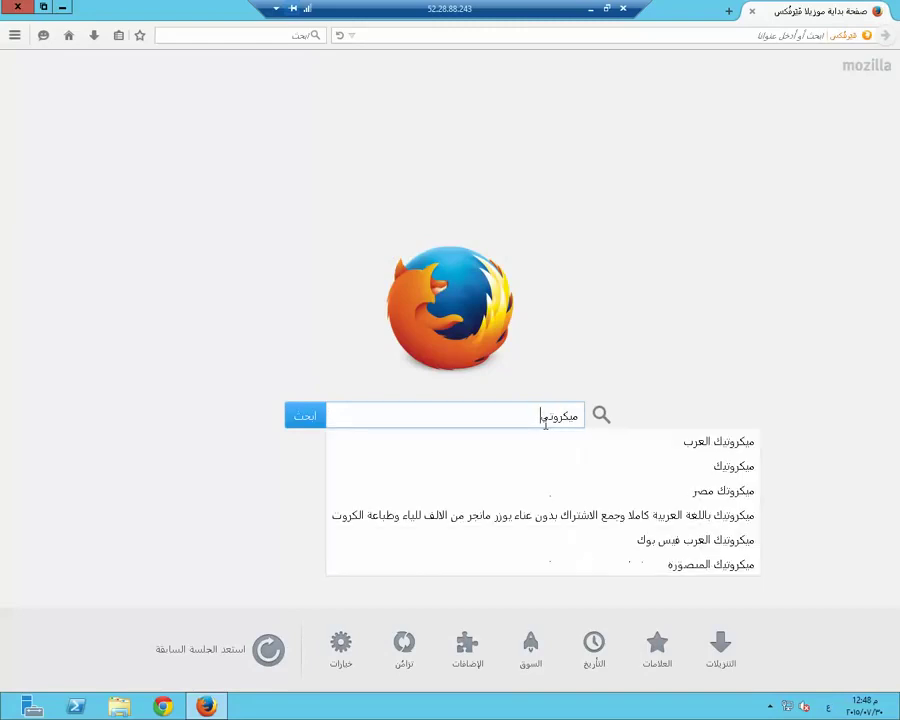
type("ك العرب")
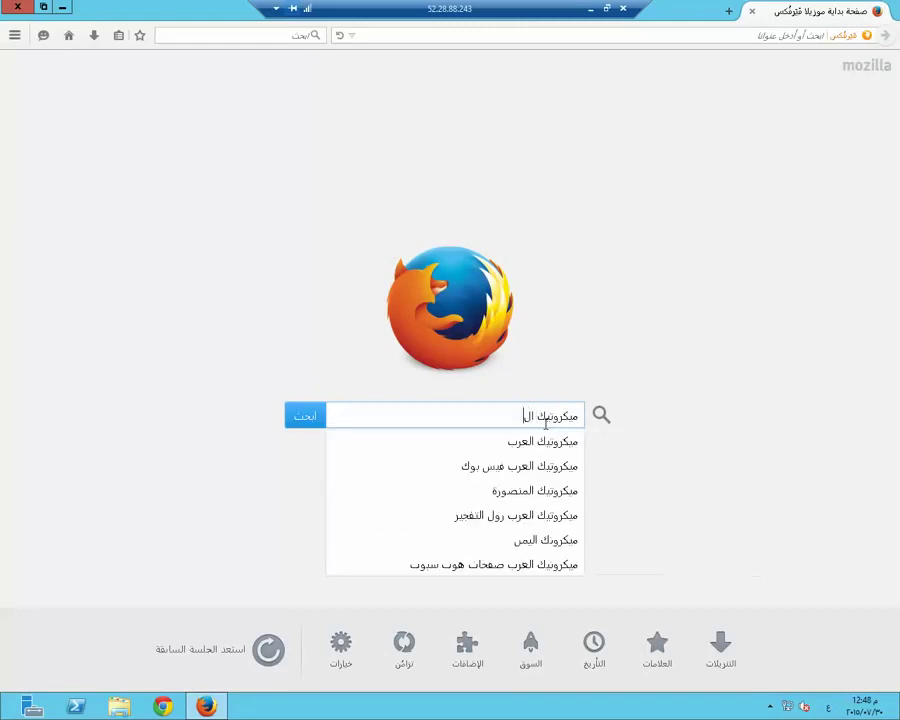
key("Return")
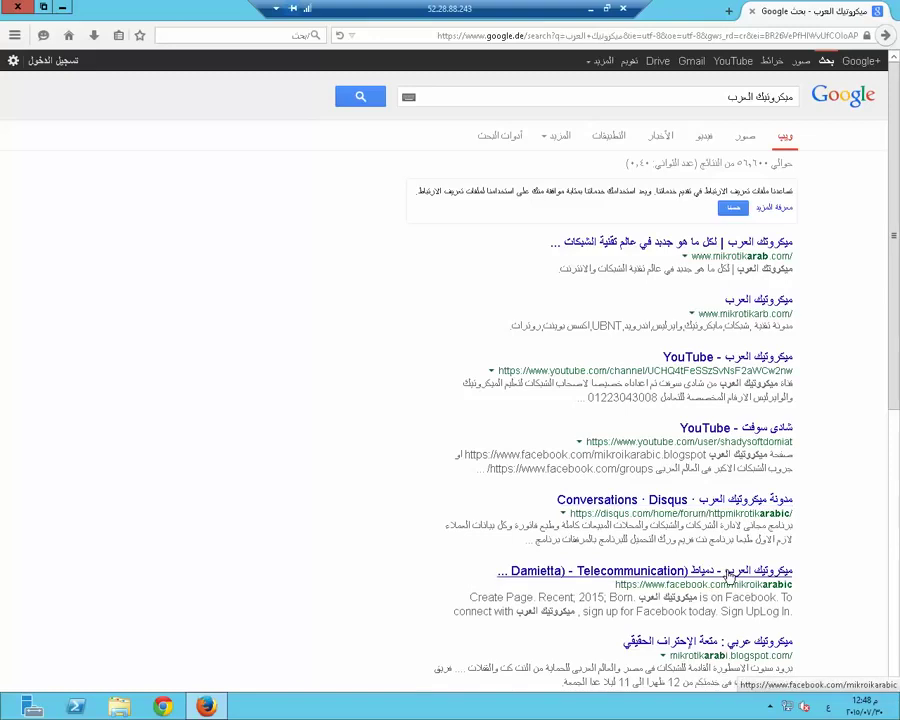
Open the ميكروتيك العرب Facebook post's video, expand its description and follow the goo.gl download link
left_click(730, 577)
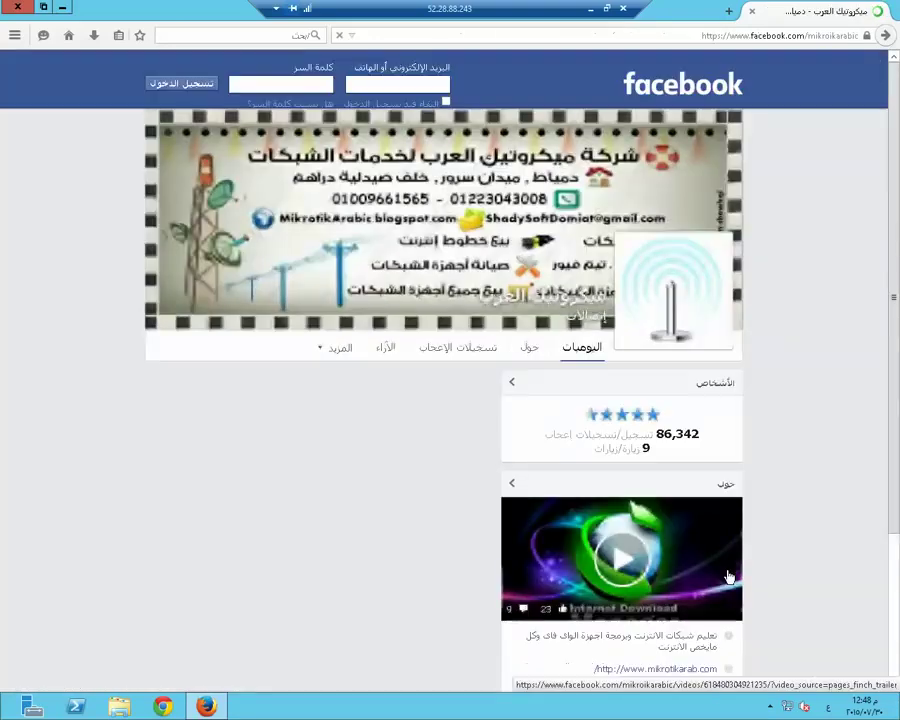
left_click(624, 563)
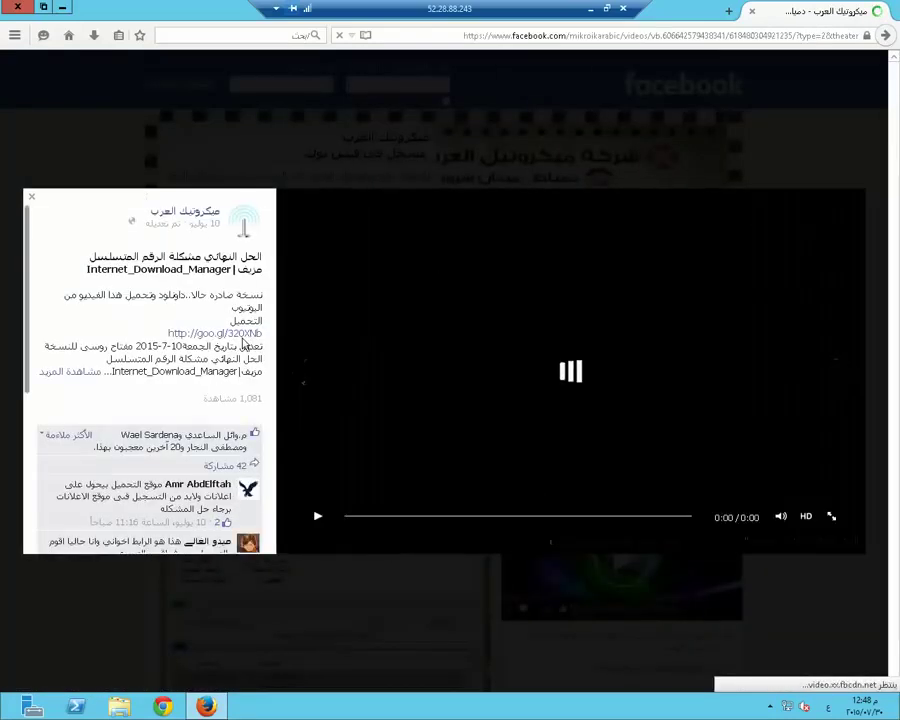
left_click(88, 375)
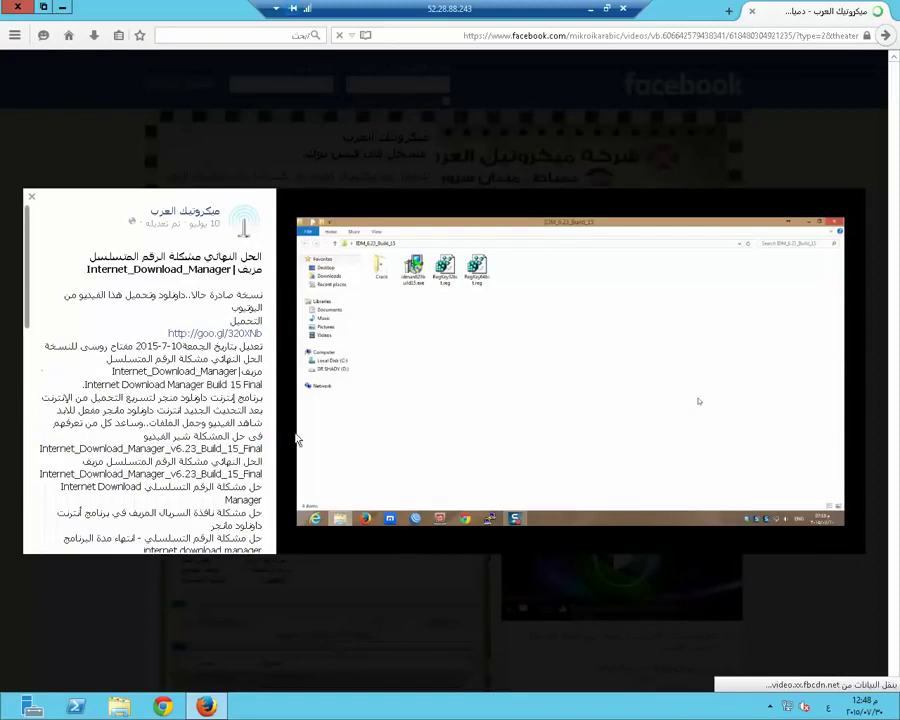
scroll(172, 478, "down", 6)
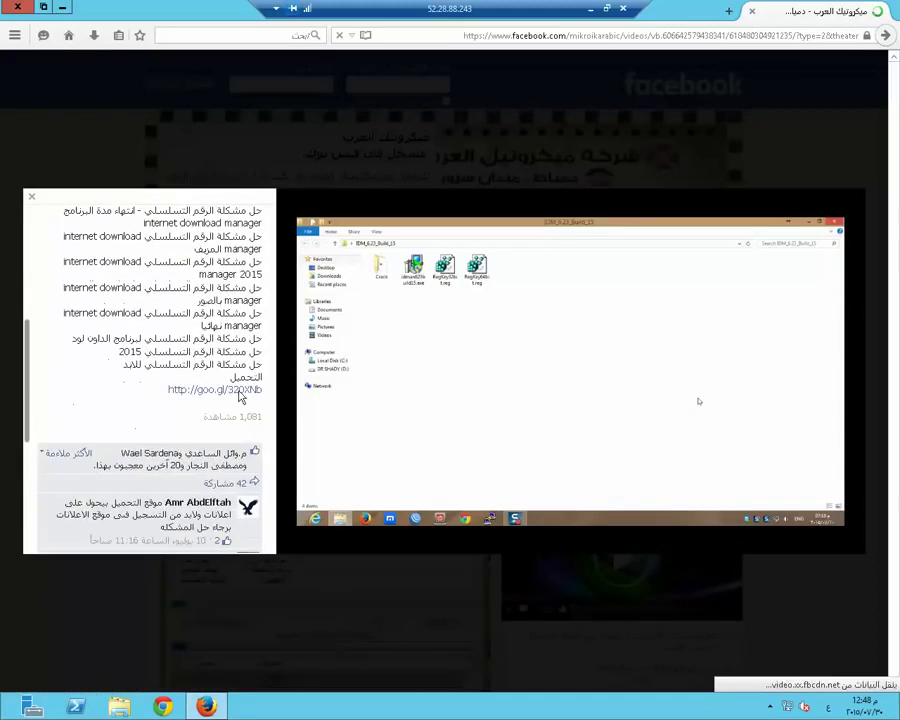
left_click(229, 391)
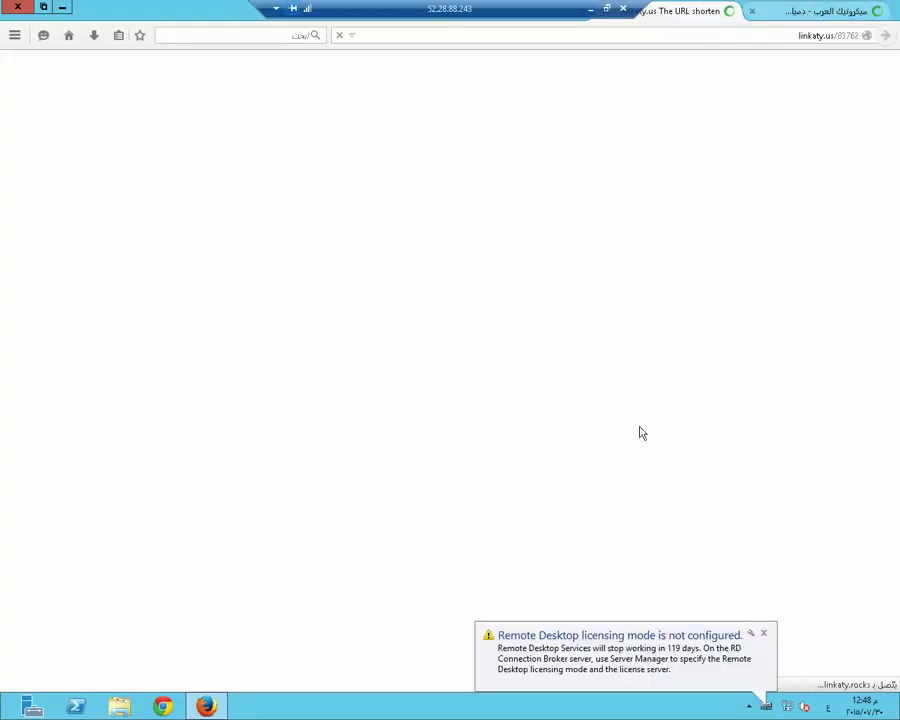
Continue past the linkaty.us shortener with 'Click To Take Your Link' toward the gulfup download
left_click(855, 8)
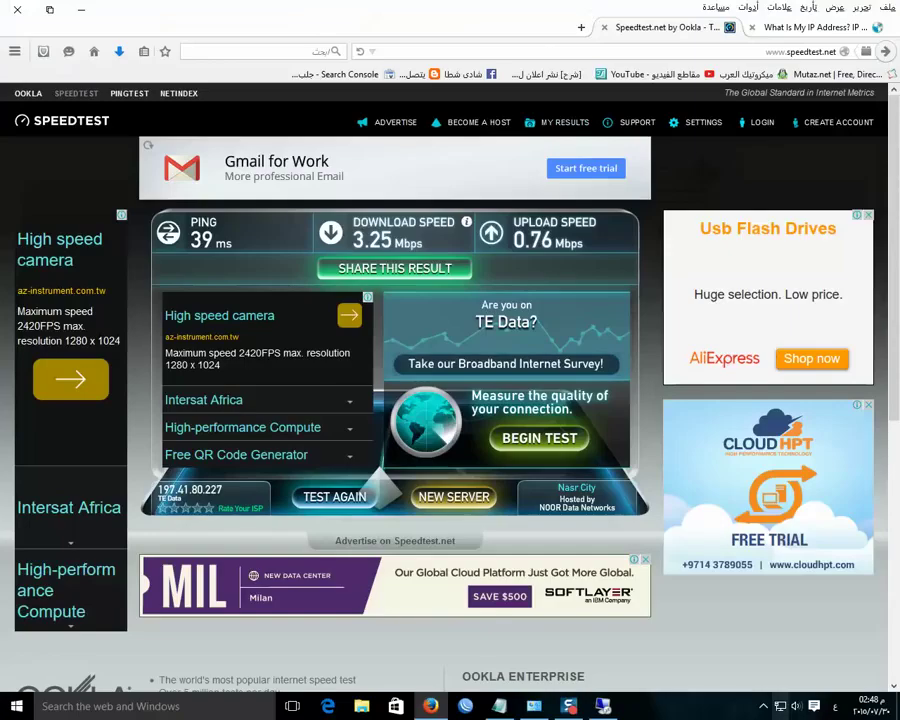
left_click(760, 706)
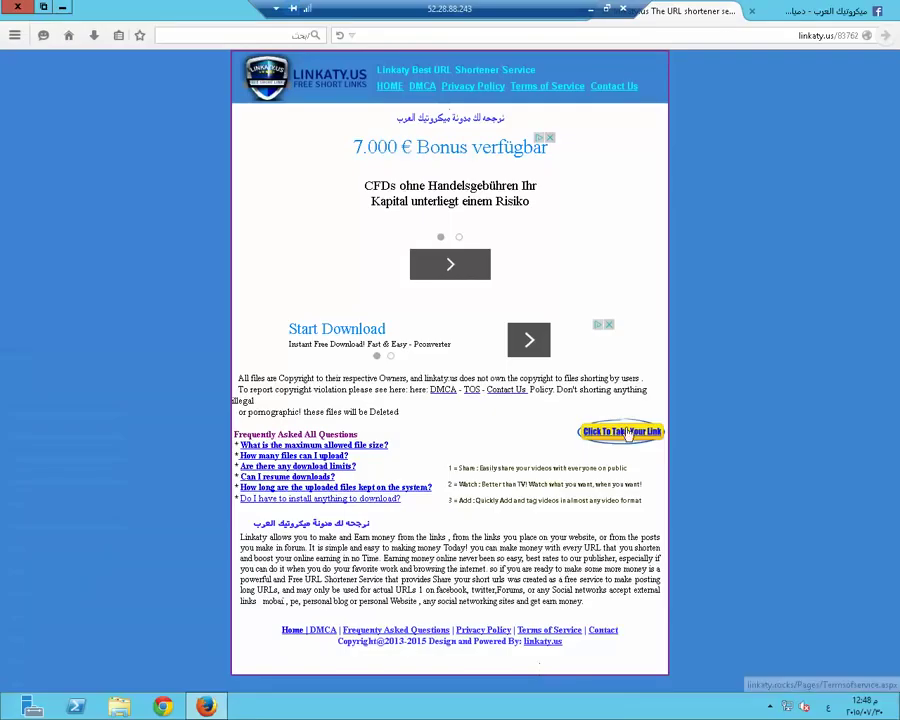
left_click(628, 434)
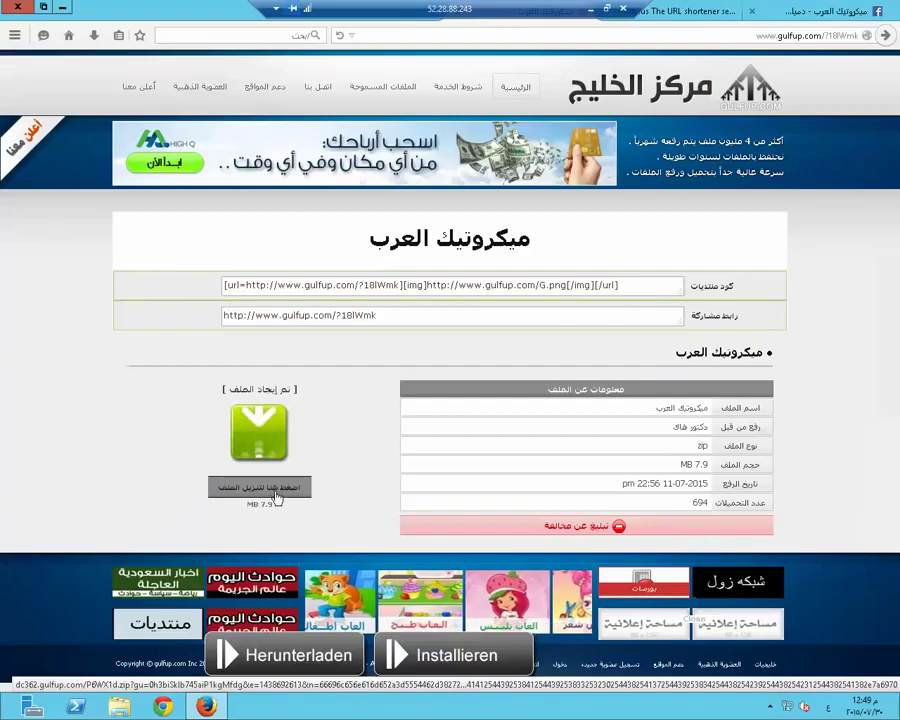
Download the ميكروتيك العرب zip and open its containing folder from Firefox's downloads list
left_click(280, 492)
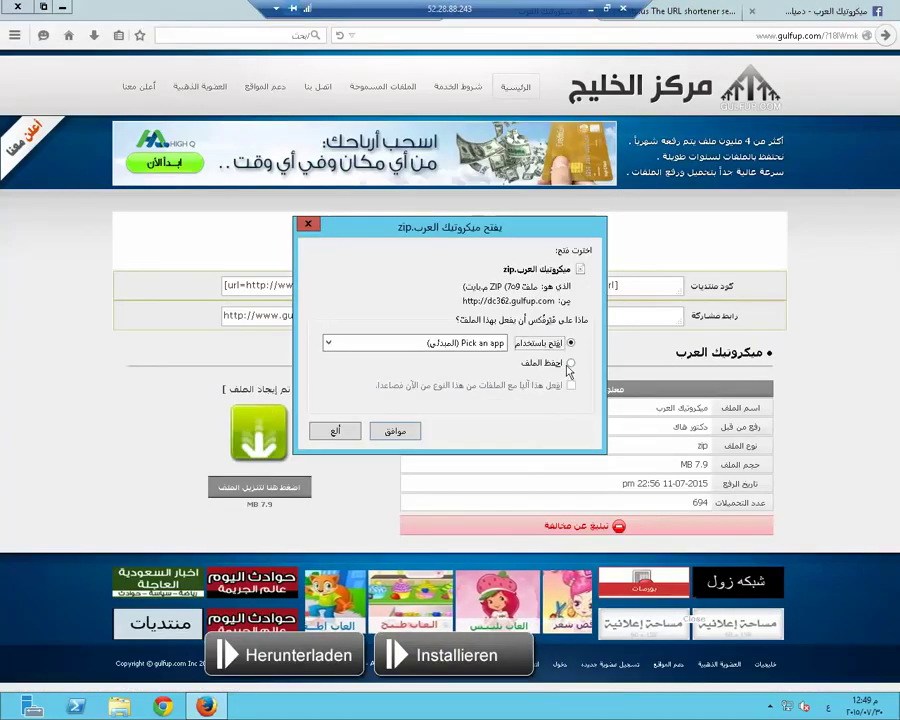
left_click(395, 430)
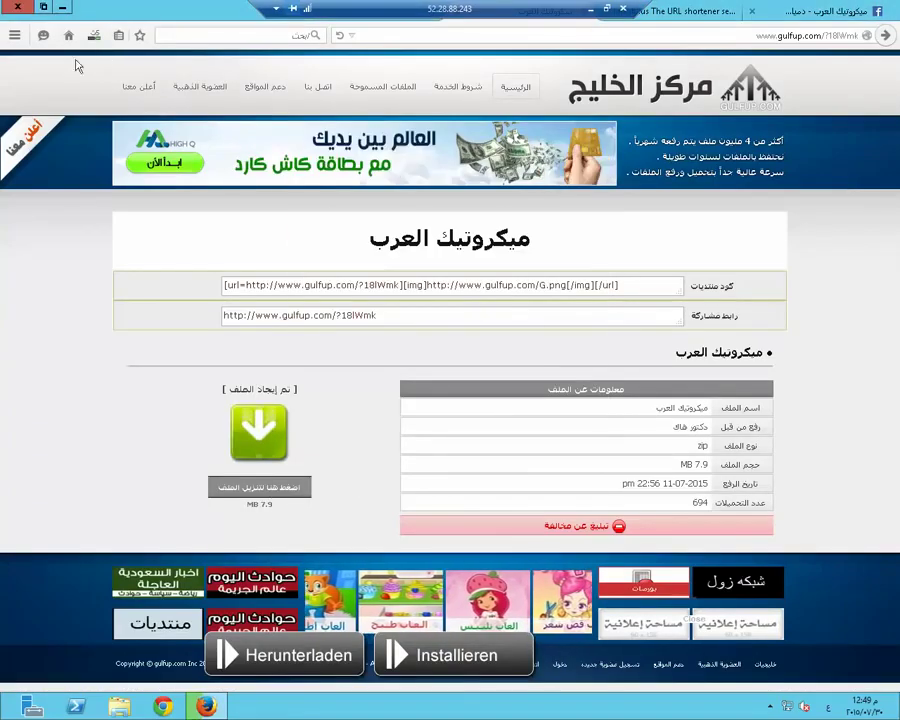
left_click(94, 35)
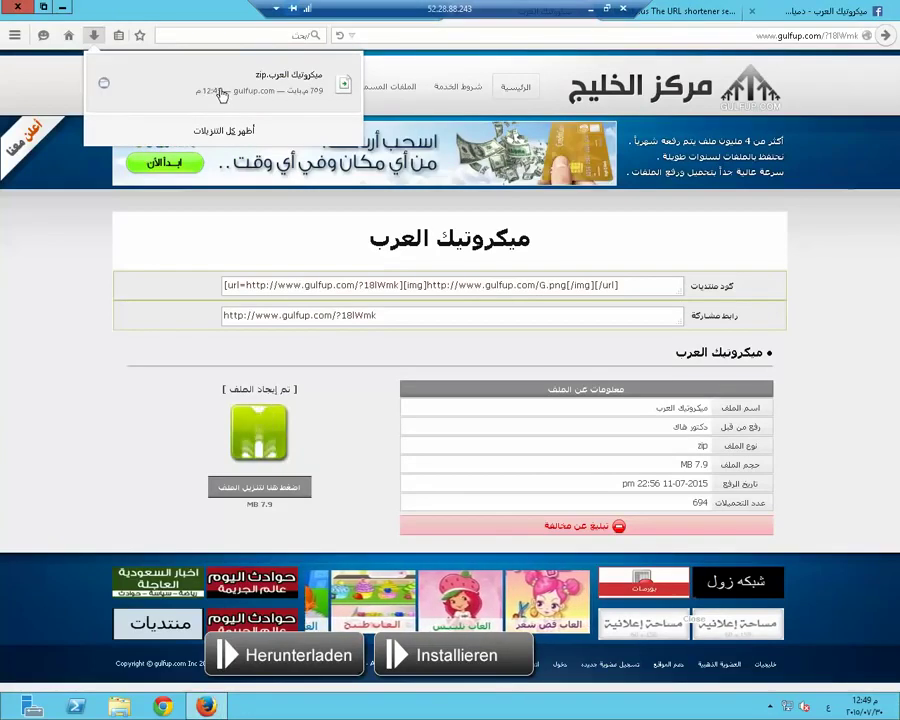
right_click(220, 93)
left_click(300, 116)
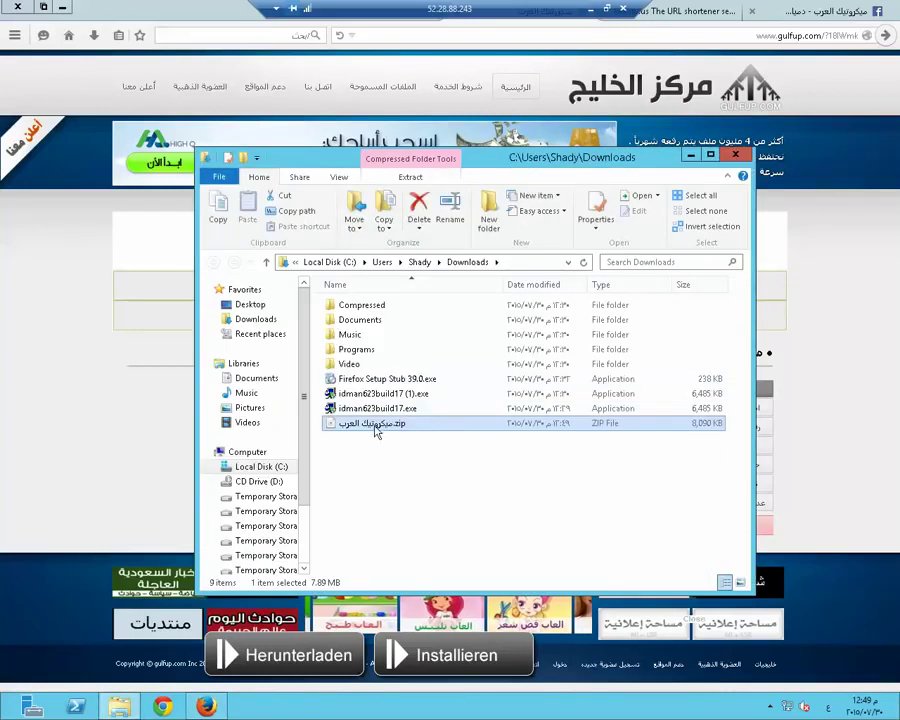
Extract the zip into its own folder and launch idman623build15.exe from it
right_click(374, 426)
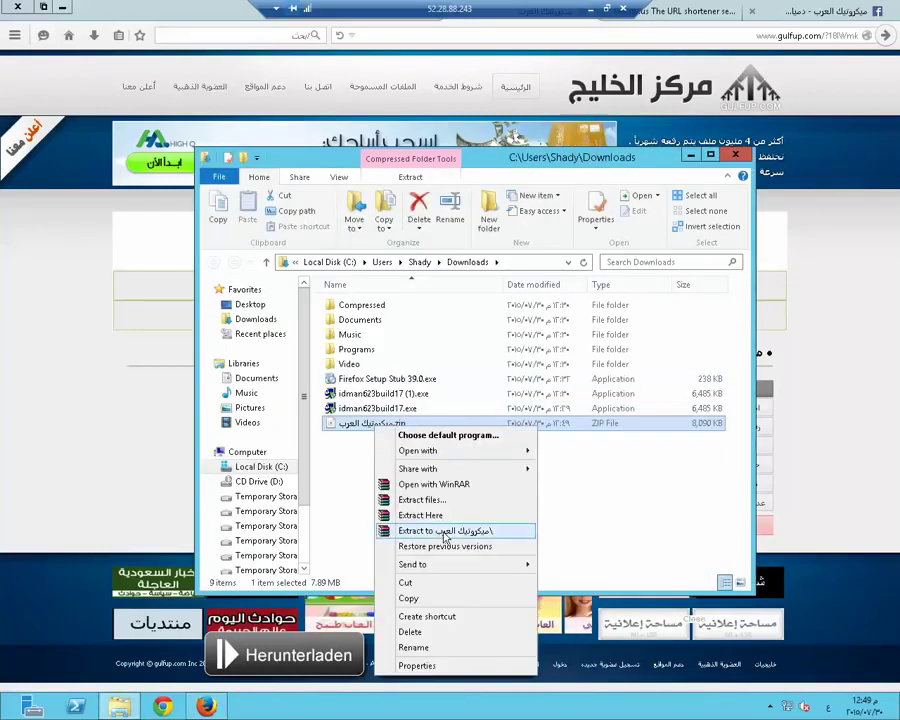
left_click(444, 530)
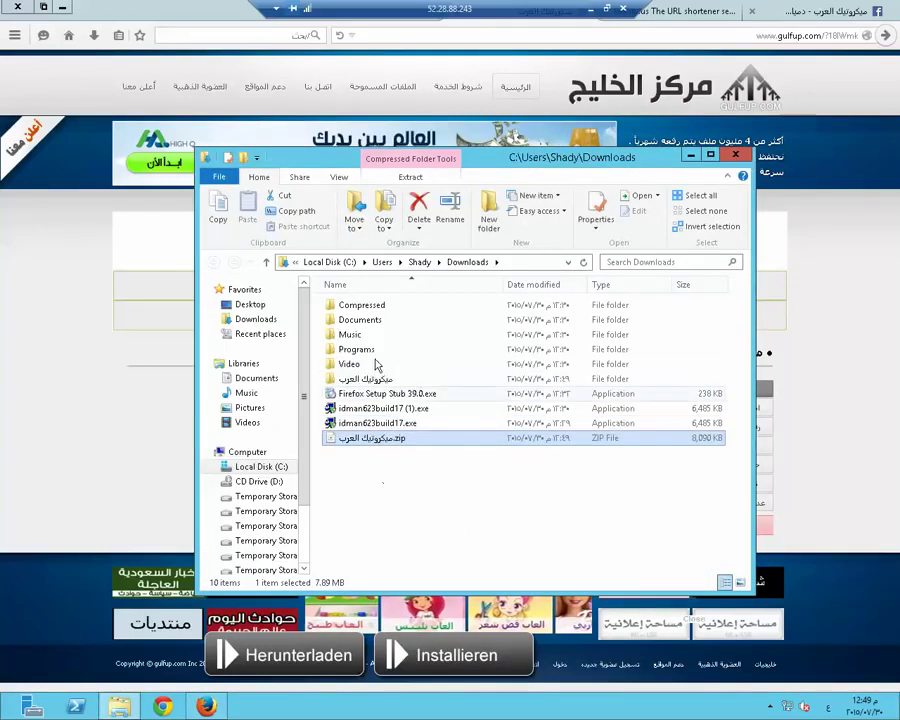
double_click(375, 372)
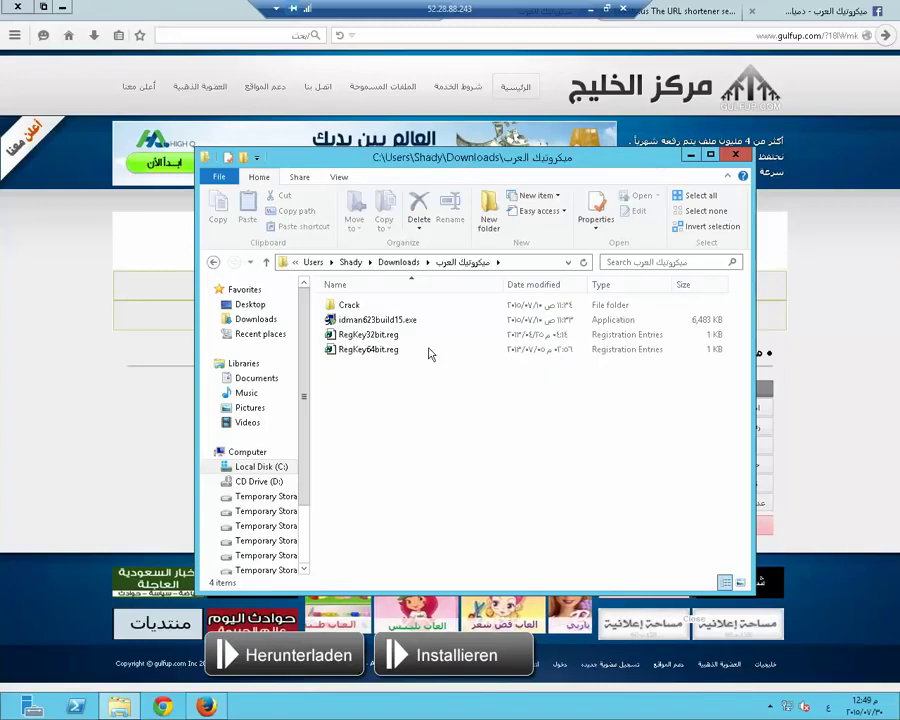
double_click(374, 320)
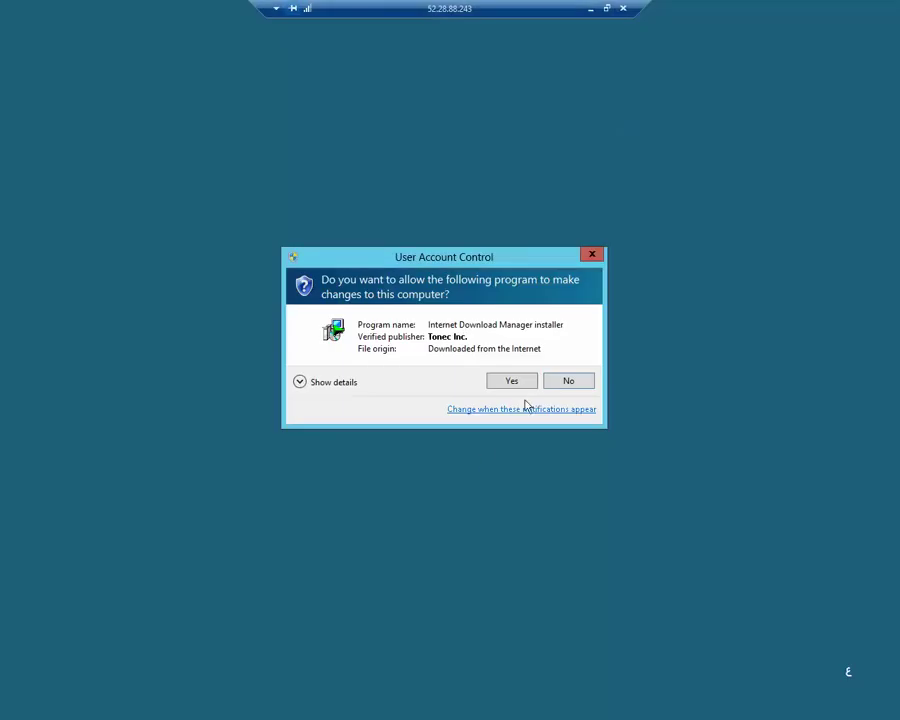
Approve UAC and complete the Internet Download Manager setup wizard with default options
left_click(510, 384)
left_click(532, 385)
left_click(514, 457)
left_click(520, 458)
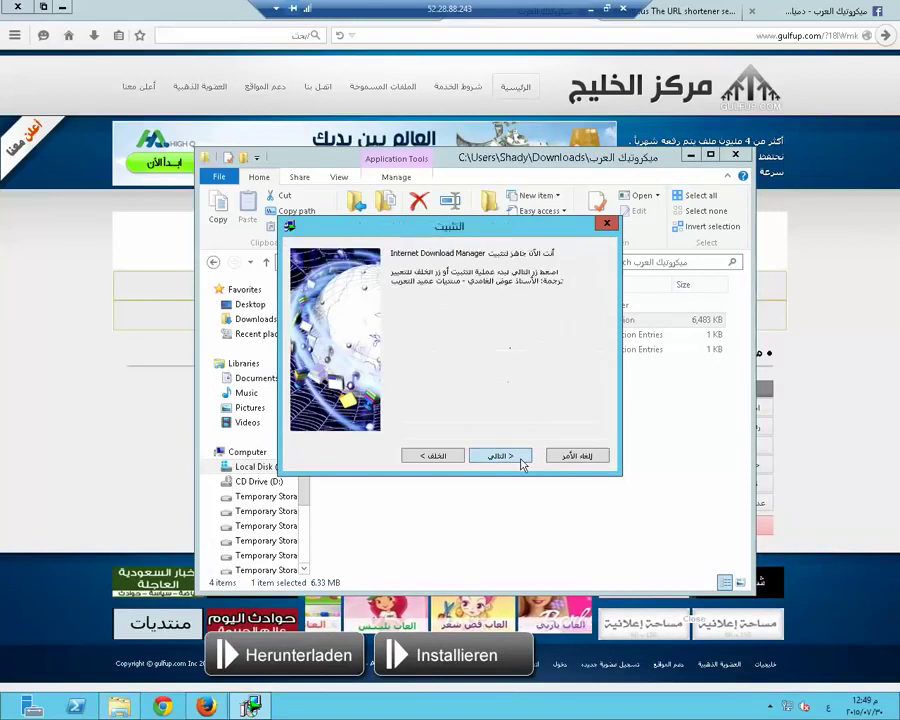
left_click(520, 458)
left_click(520, 458)
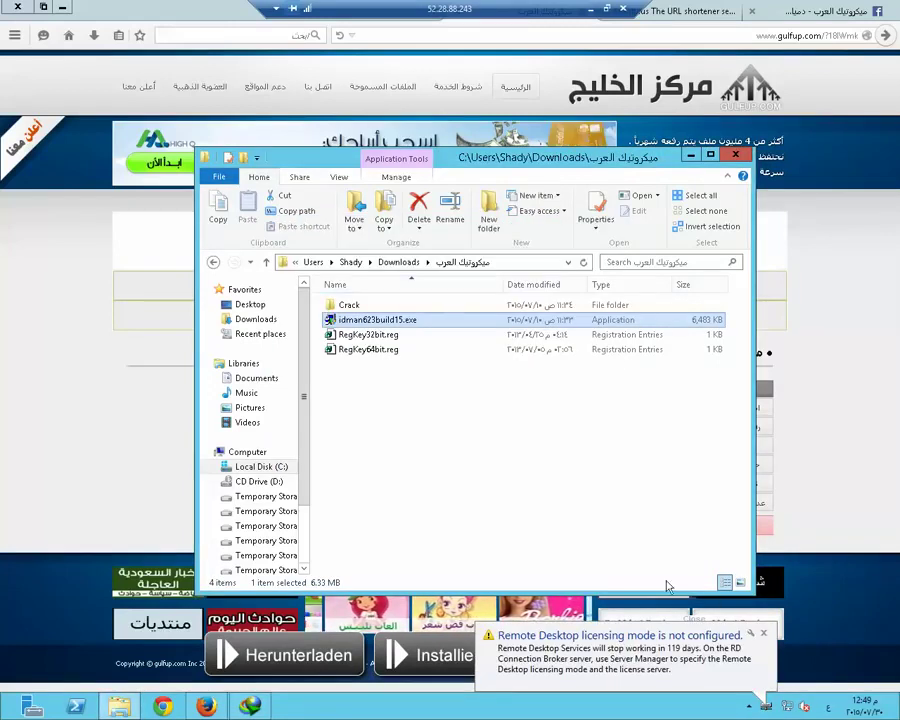
Merge RegKey32bit.reg into the registry, approving all security and confirmation prompts
right_click(378, 335)
left_click(393, 343)
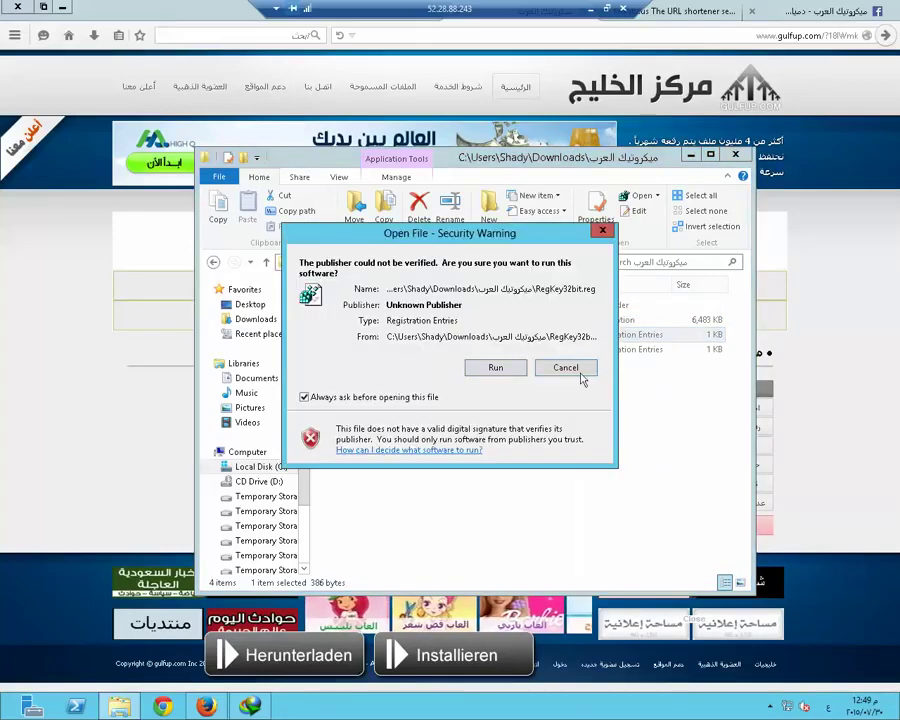
left_click(495, 369)
left_click(513, 377)
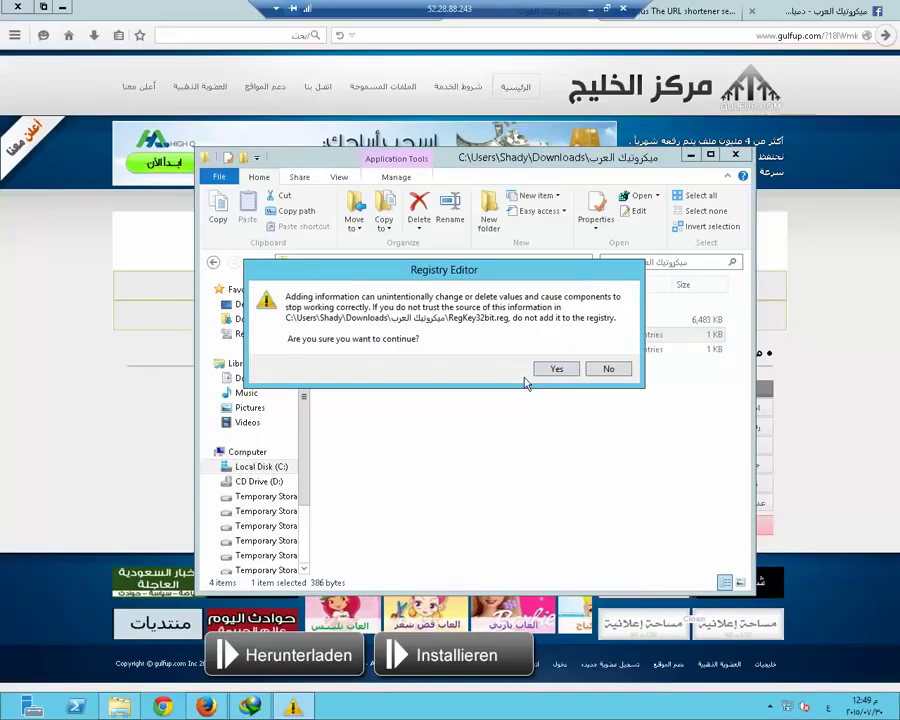
left_click(553, 368)
left_click(607, 353)
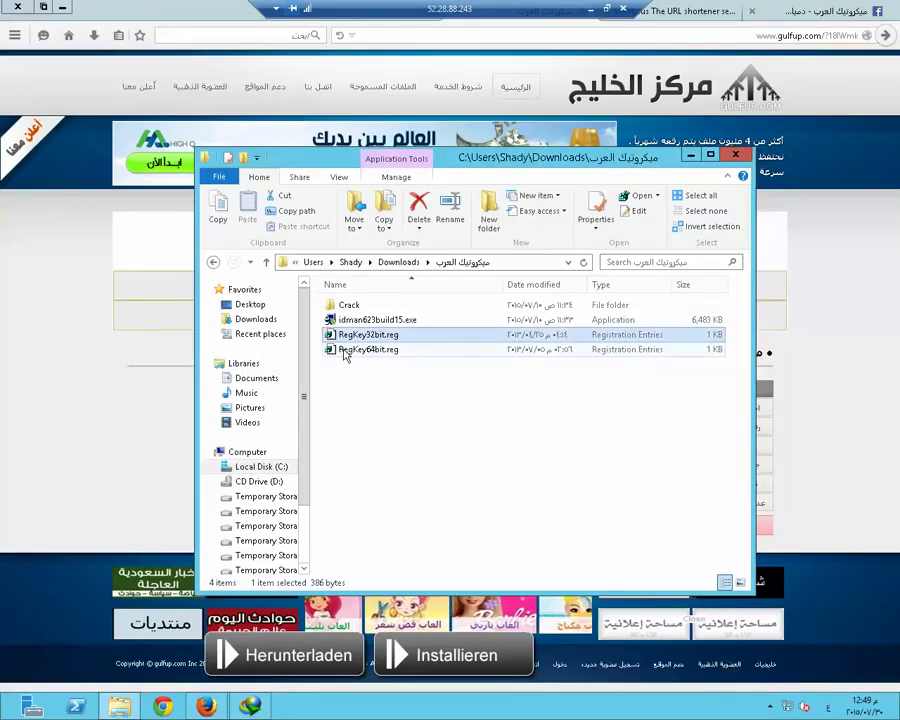
Merge RegKey64bit.reg into the registry, approving all security and confirmation prompts
left_click(352, 352)
right_click(366, 356)
left_click(392, 363)
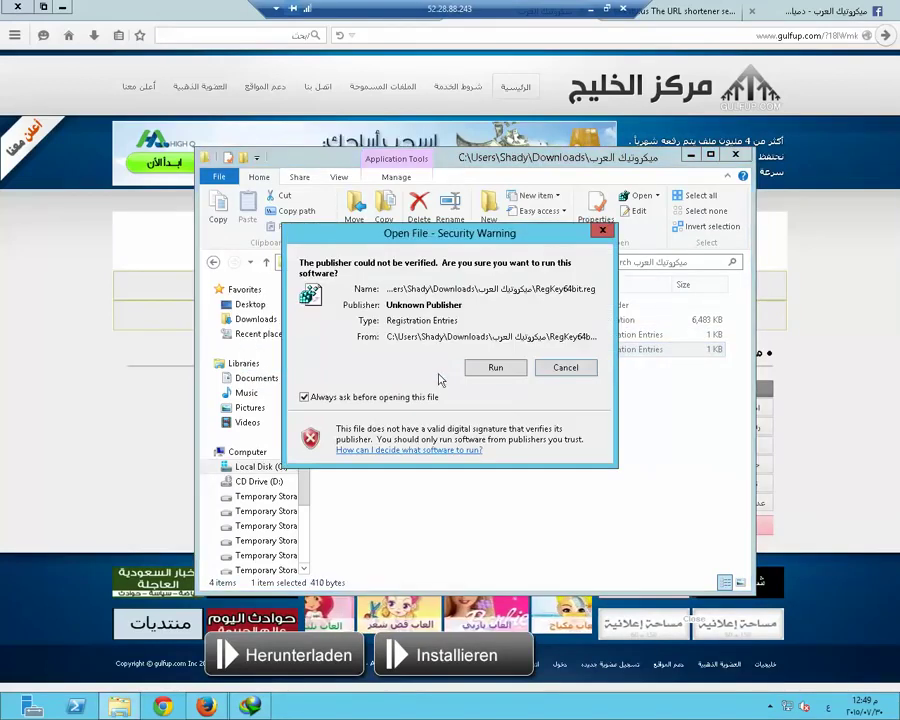
left_click(495, 368)
left_click(519, 381)
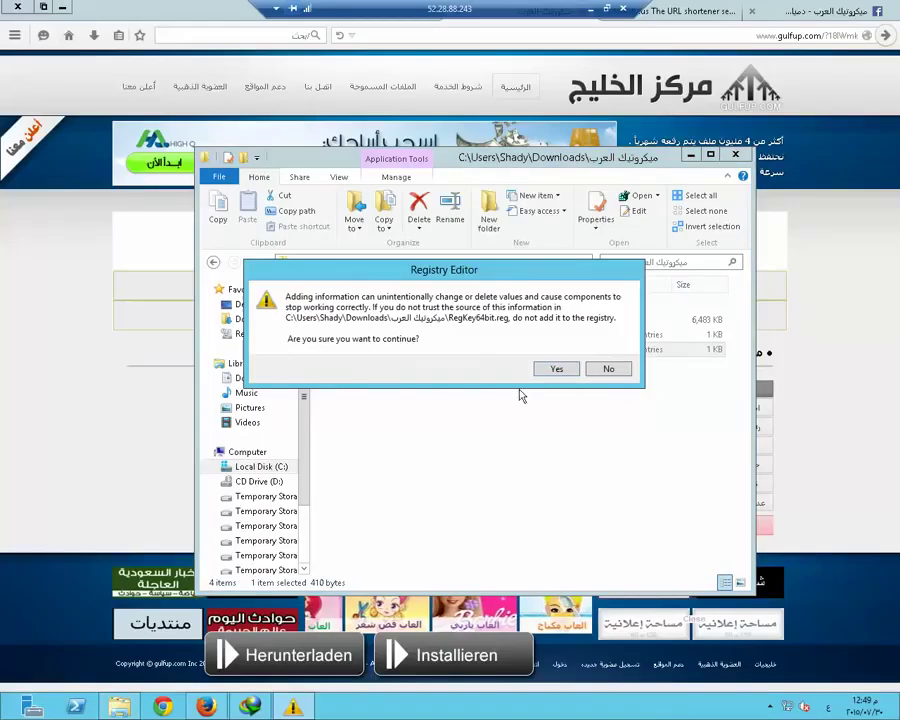
left_click(563, 369)
End the Internet Download Manager process in Task Manager and dismiss the registry success message
right_click(612, 706)
left_click(648, 653)
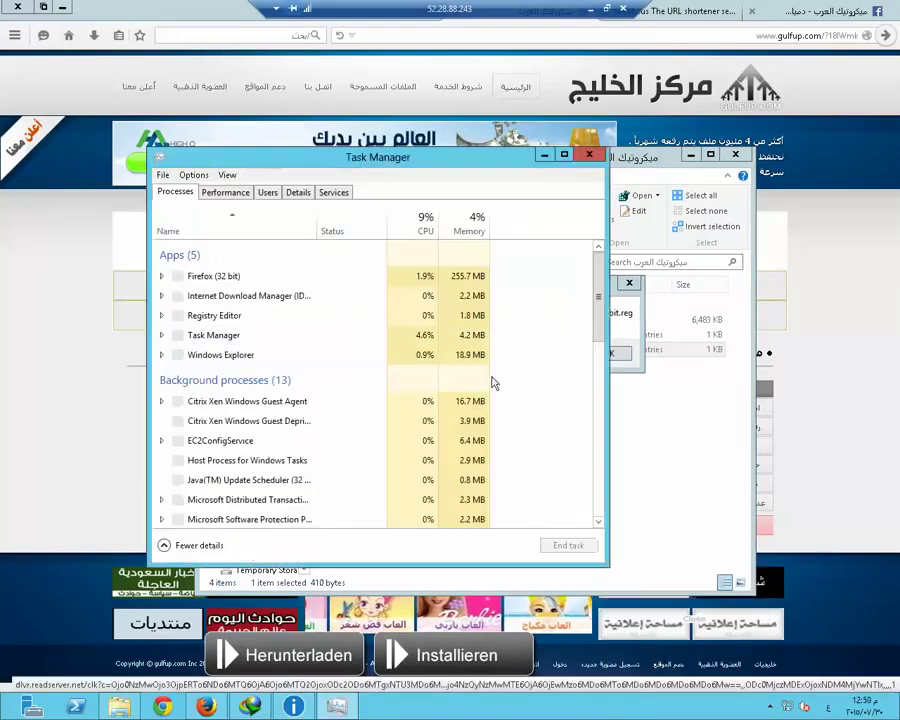
left_click(227, 305)
right_click(226, 300)
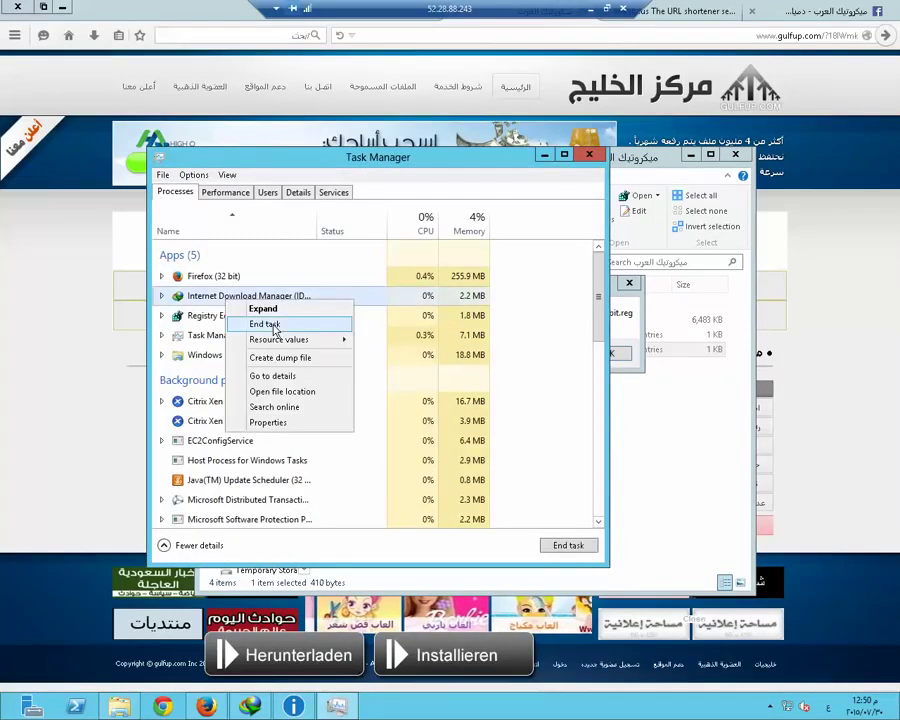
left_click(262, 323)
left_click(590, 157)
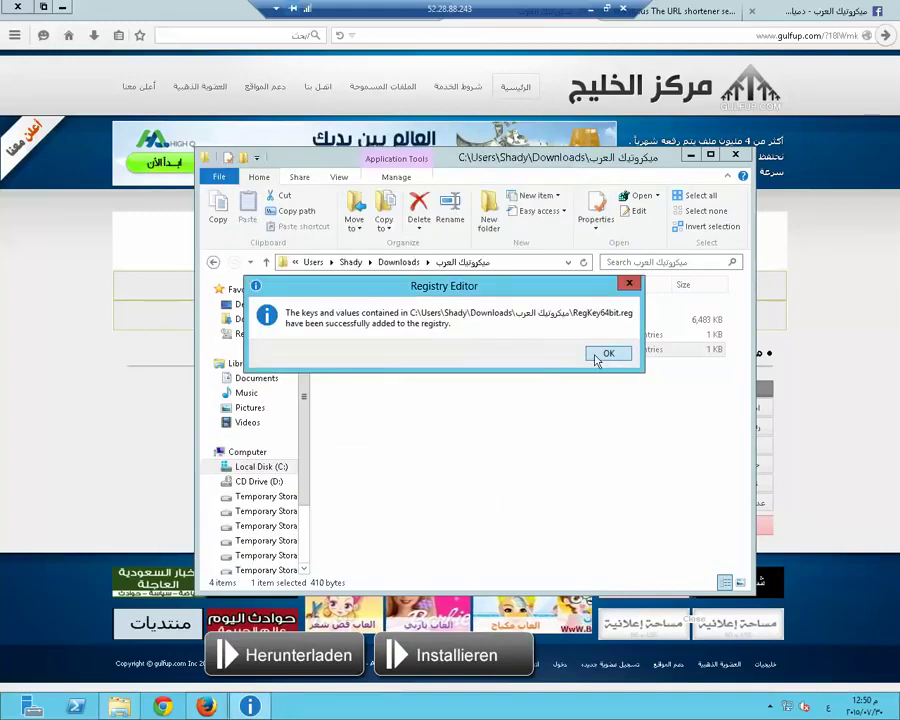
left_click(606, 354)
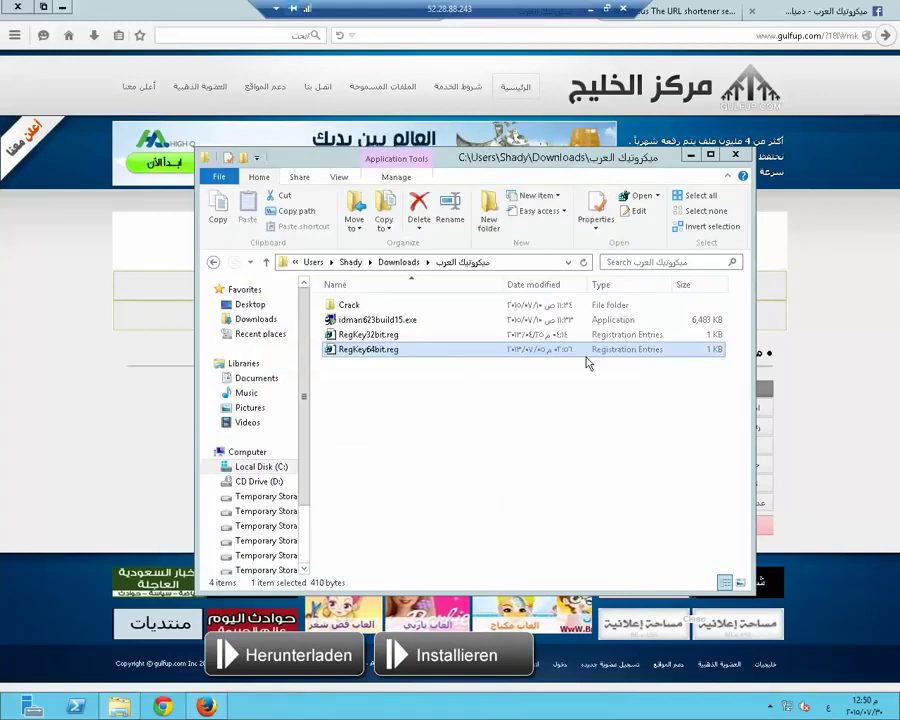
Copy IDMan.exe from the Crack folder over the original in the Internet Download Manager folder
double_click(350, 306)
left_click(355, 308)
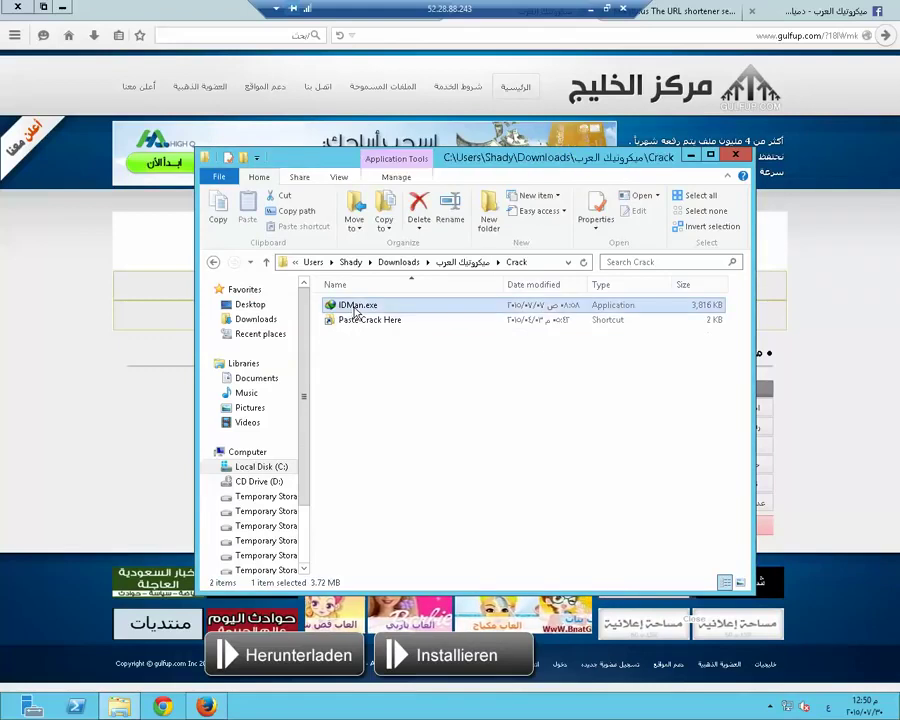
right_click(356, 308)
left_click(400, 528)
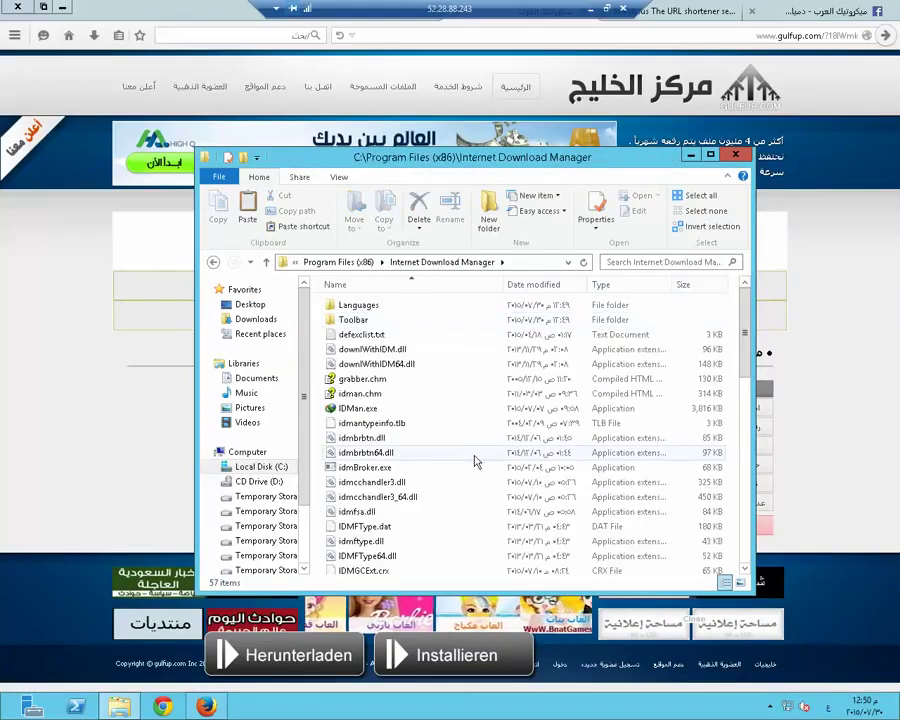
key("ctrl+v")
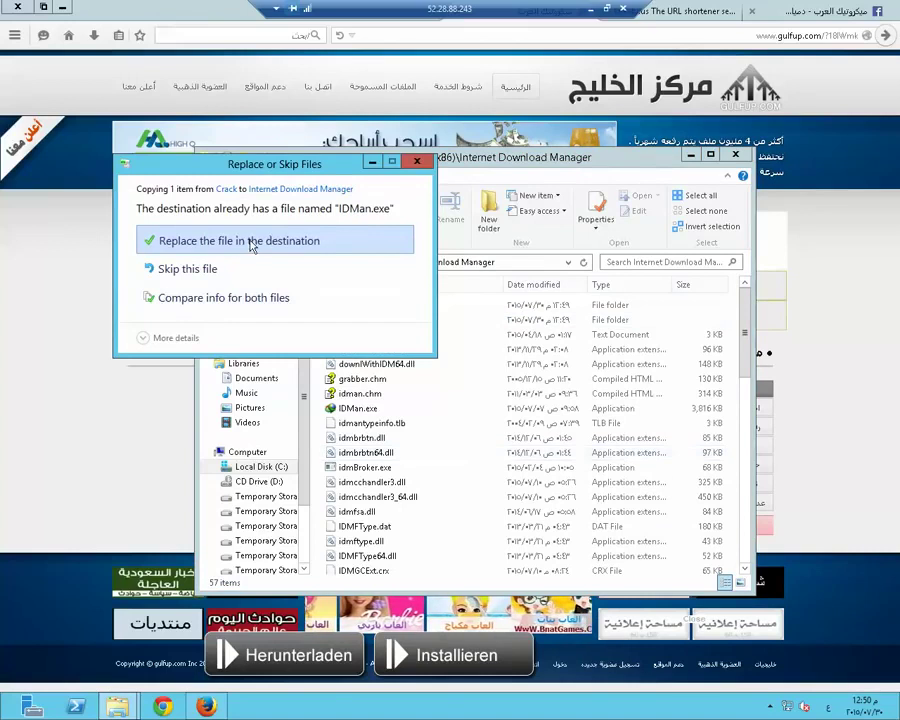
left_click(262, 239)
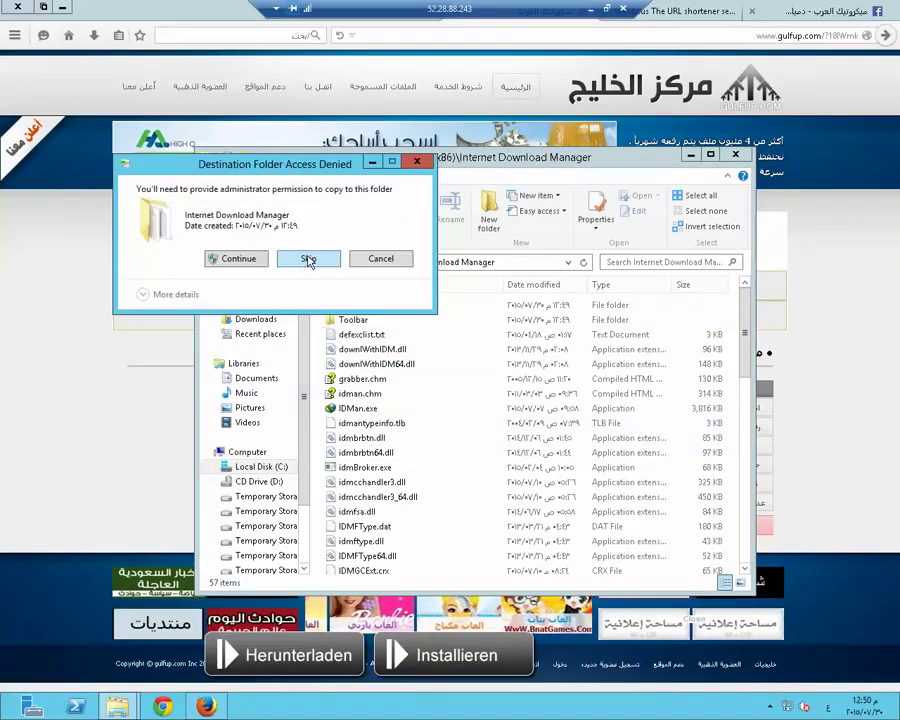
left_click(302, 257)
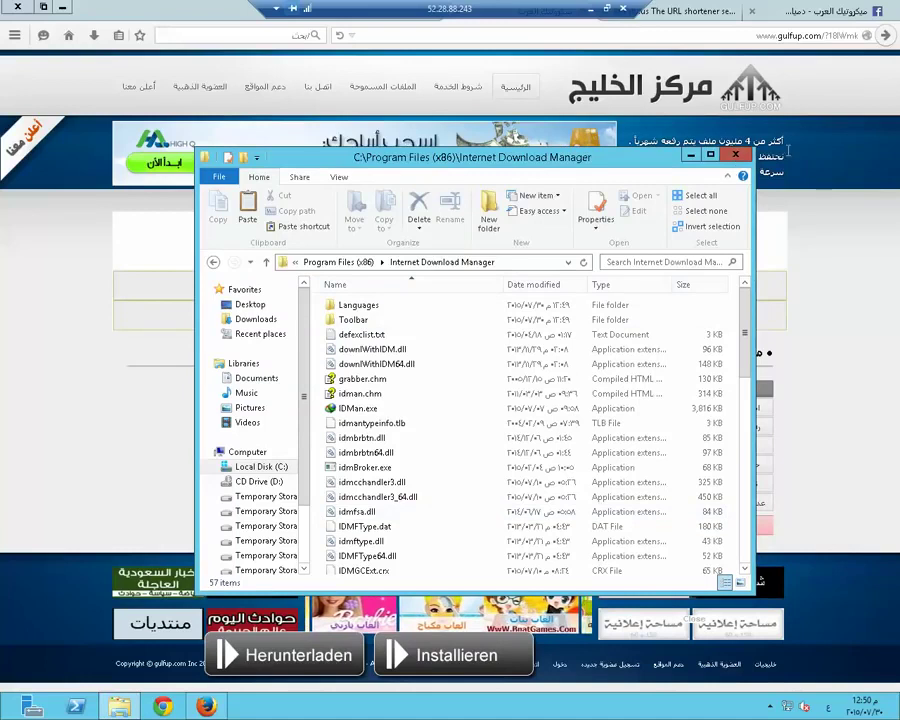
Close the Internet Download Manager folder window and restart Firefox to activate the IDM add-on
left_click(735, 158)
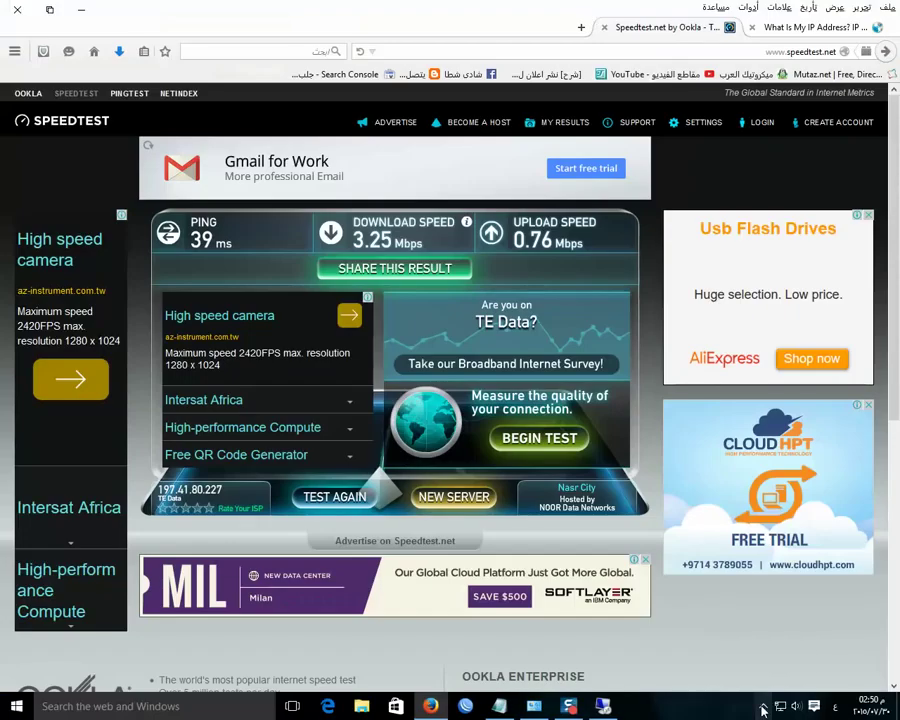
left_click(763, 706)
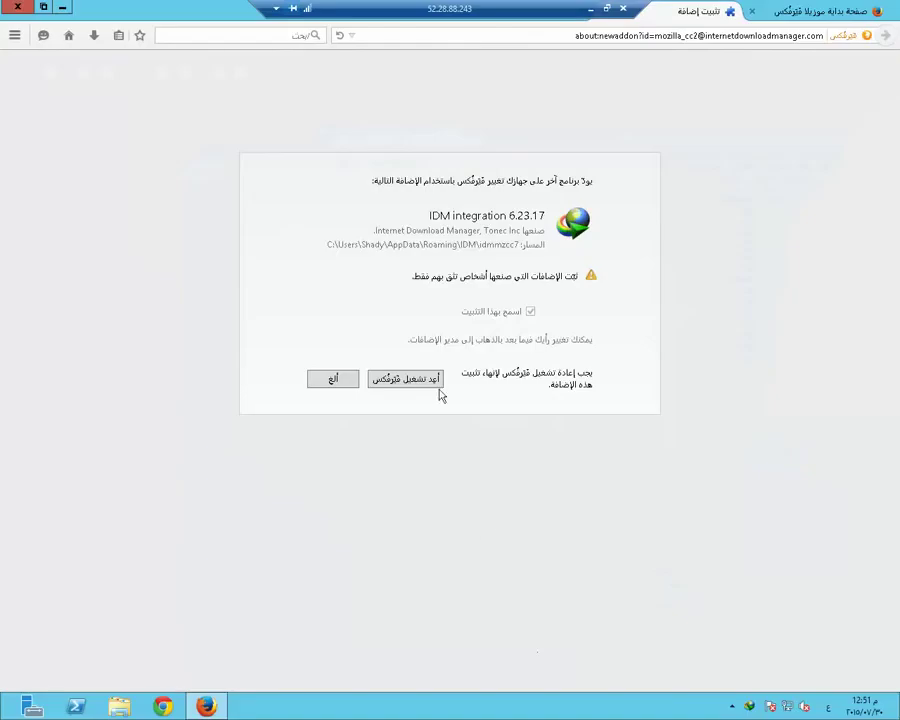
left_click(420, 386)
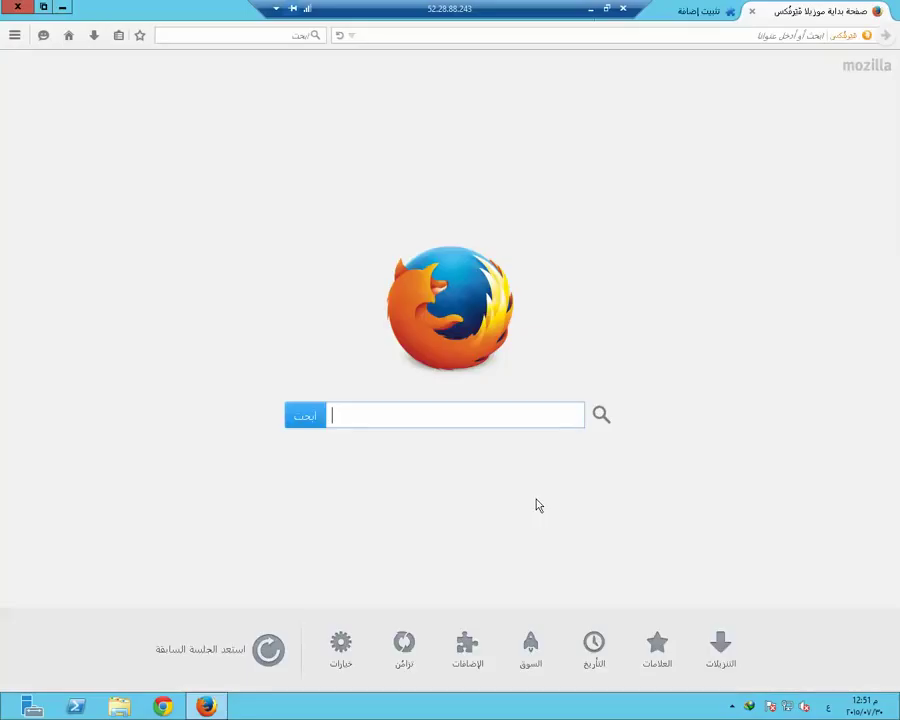
Close the add-on install tab, then minimize and restore the remote desktop session
left_click(753, 13)
left_click(590, 9)
left_click(763, 706)
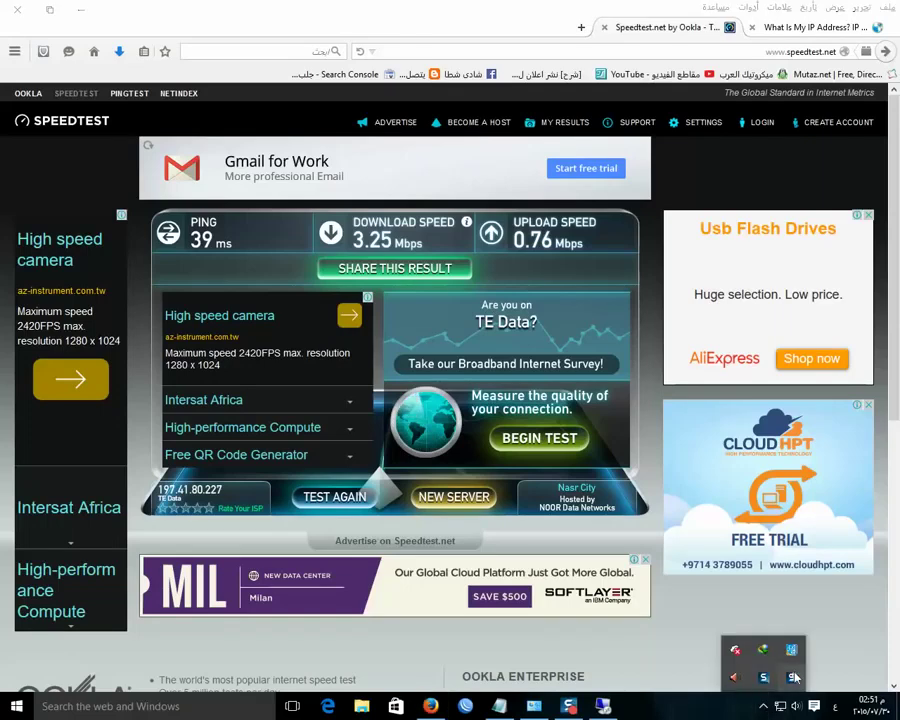
left_click(768, 677)
Download the Adel Imam Comedy Film YouTube video in MP4 with IDM, then minimize the browser
left_click(748, 83)
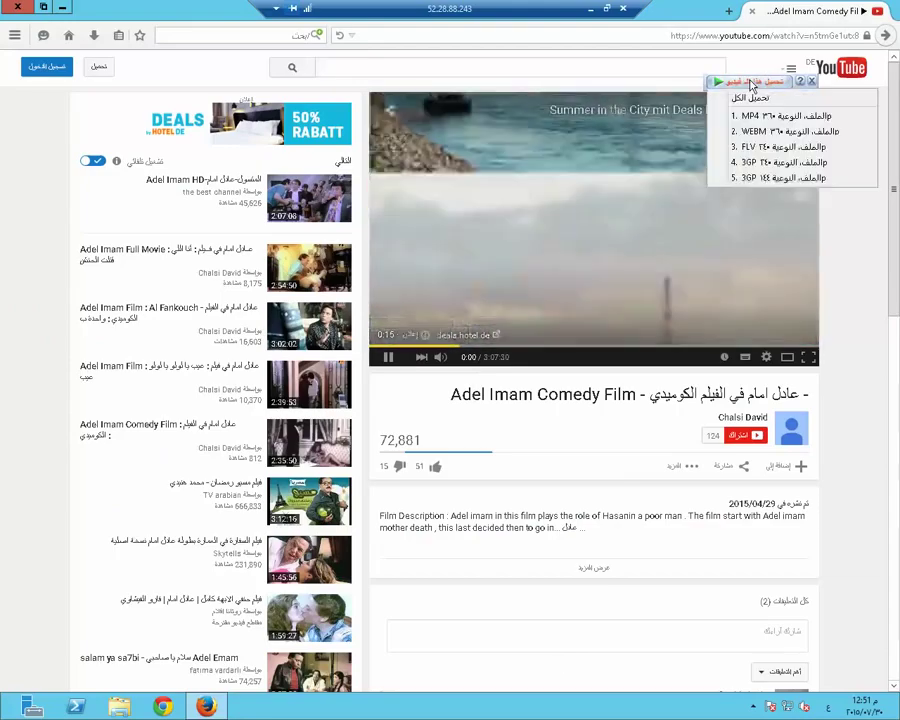
left_click(750, 117)
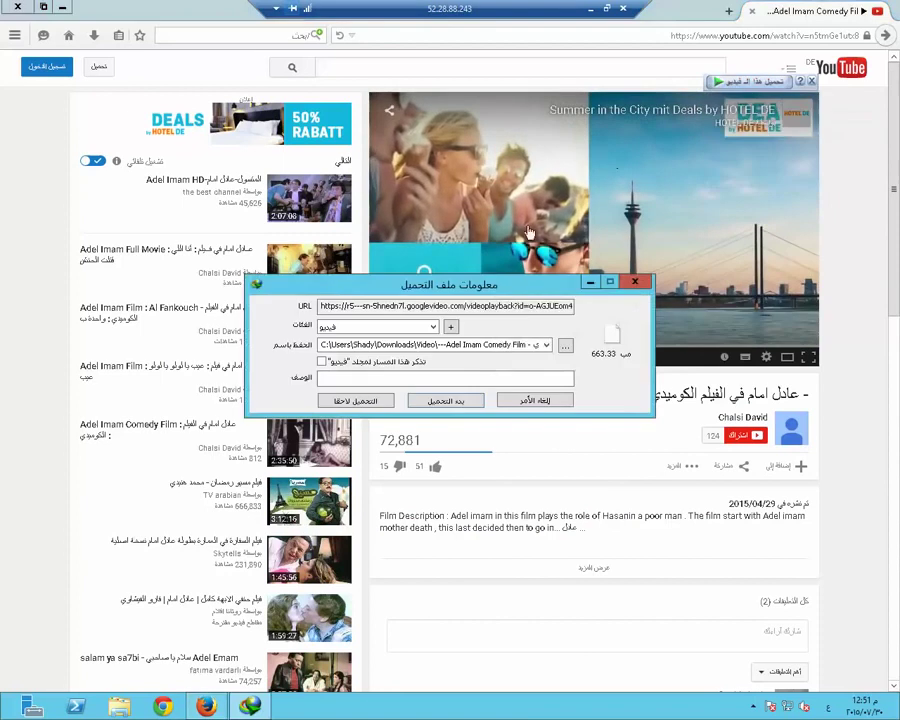
left_click(446, 400)
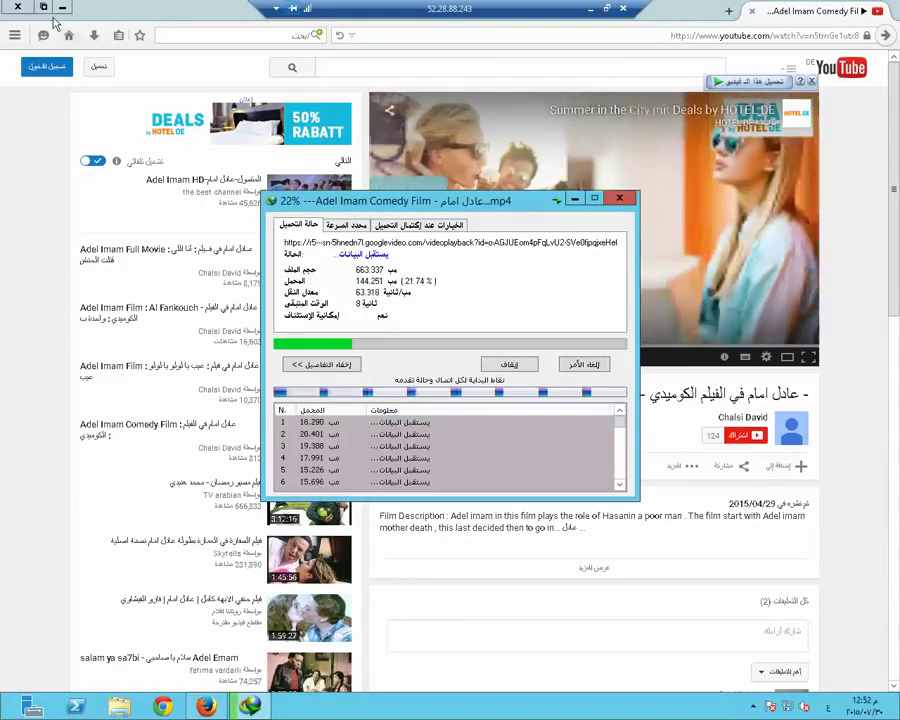
left_click(61, 7)
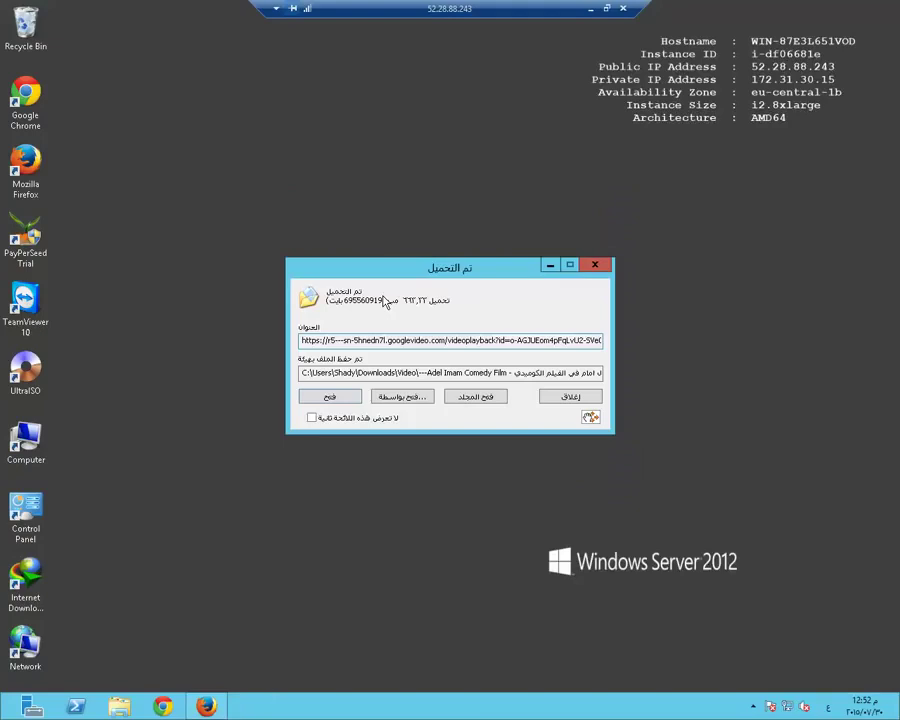
Dismiss the download-complete dialog, open Computer maximized, and view properties of all hard disk drives
left_click(595, 266)
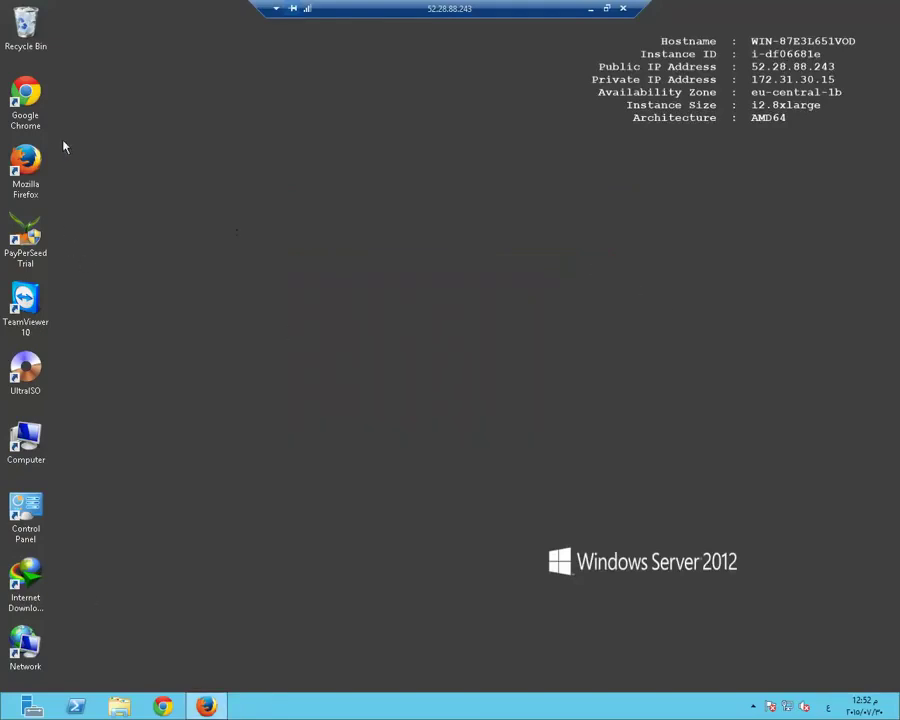
double_click(25, 440)
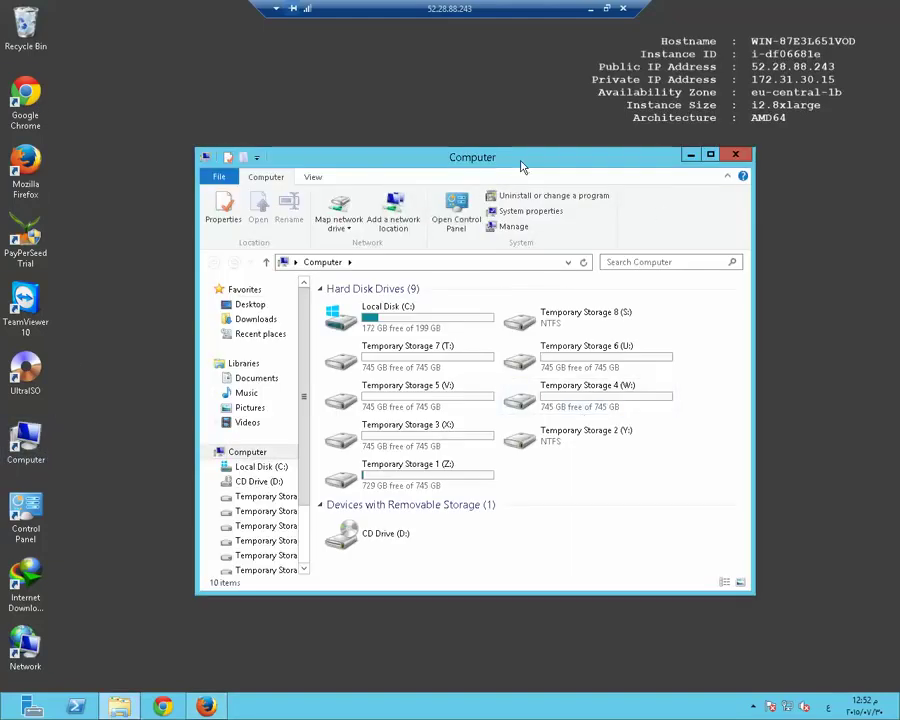
double_click(520, 160)
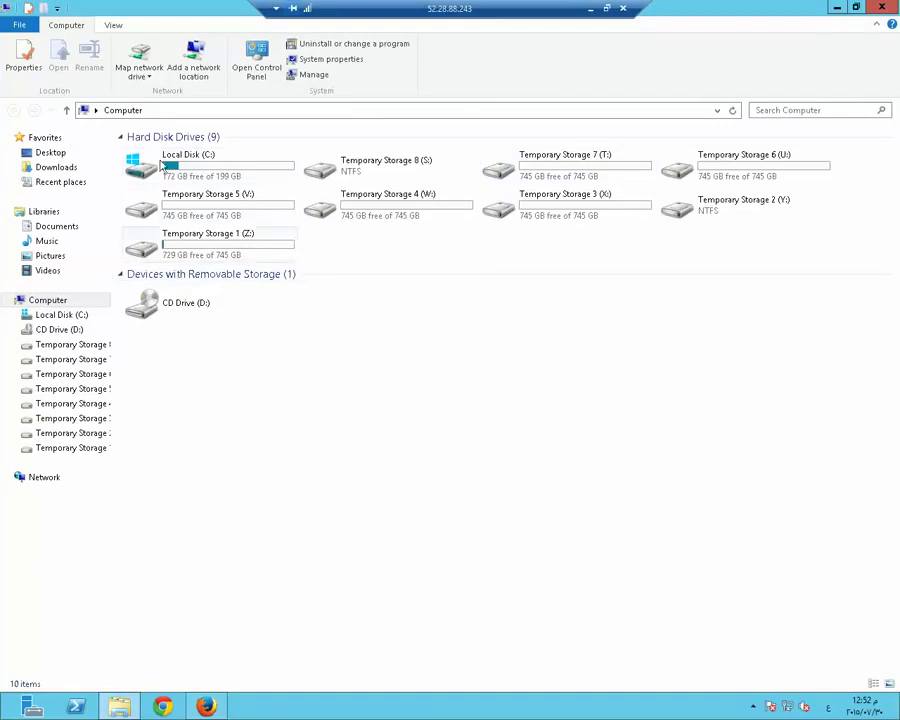
left_click(121, 140)
right_click(150, 141)
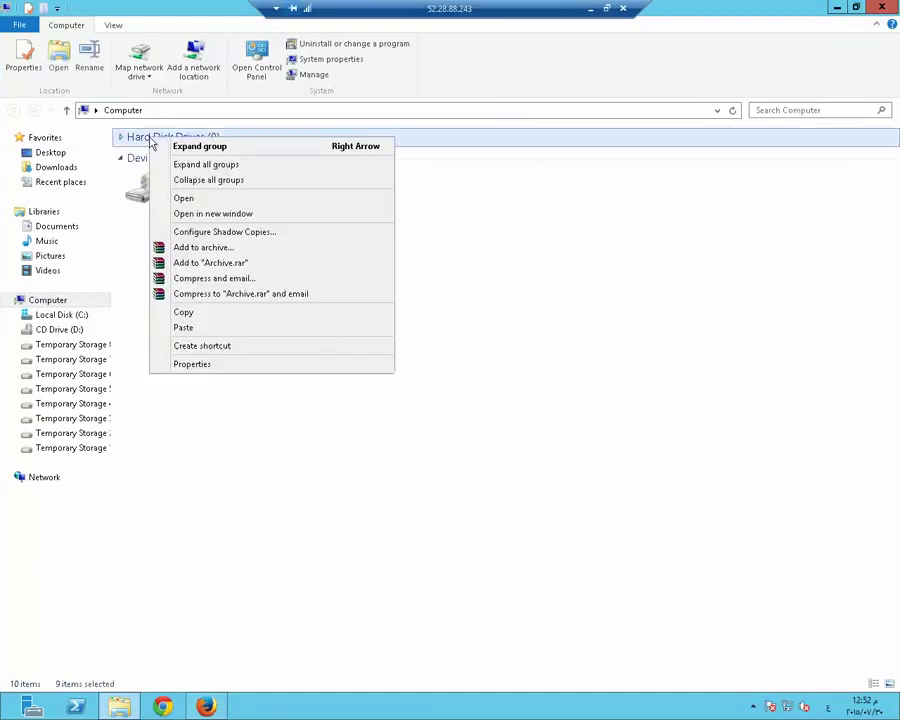
left_click(210, 365)
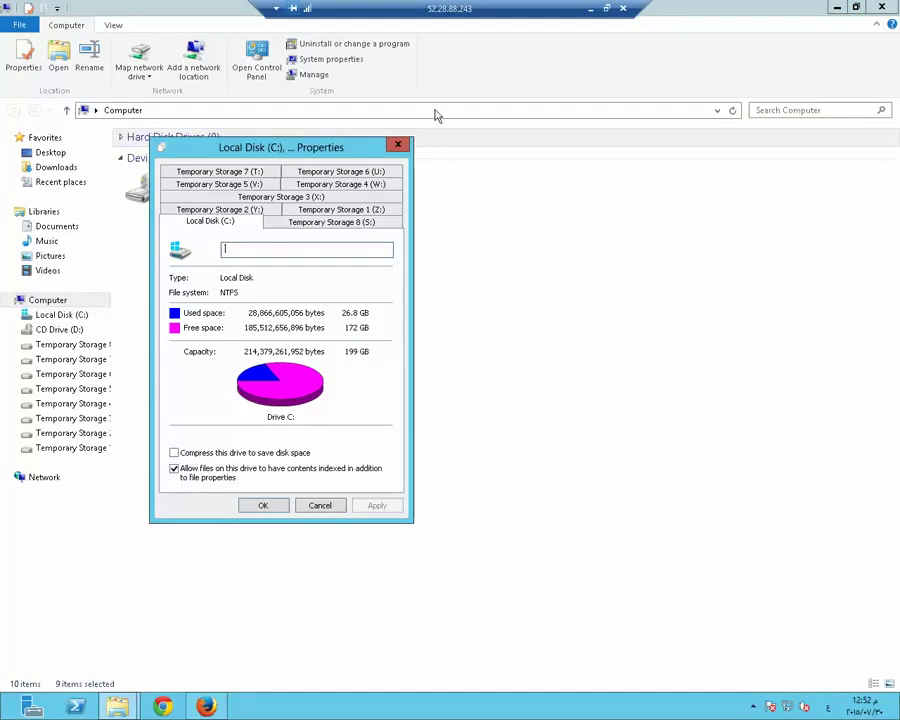
left_click(396, 147)
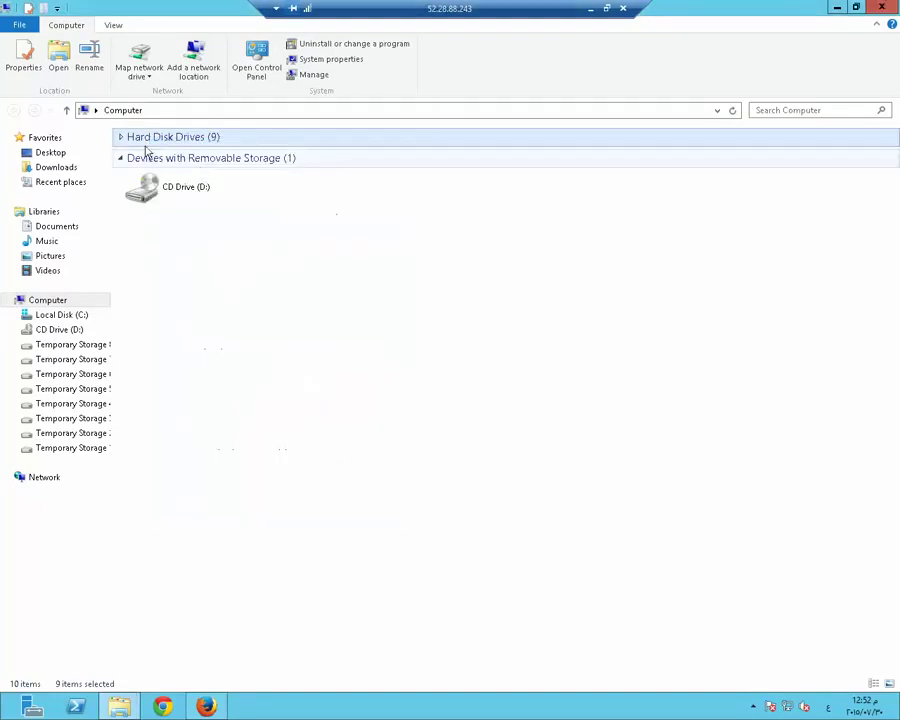
left_click(148, 141)
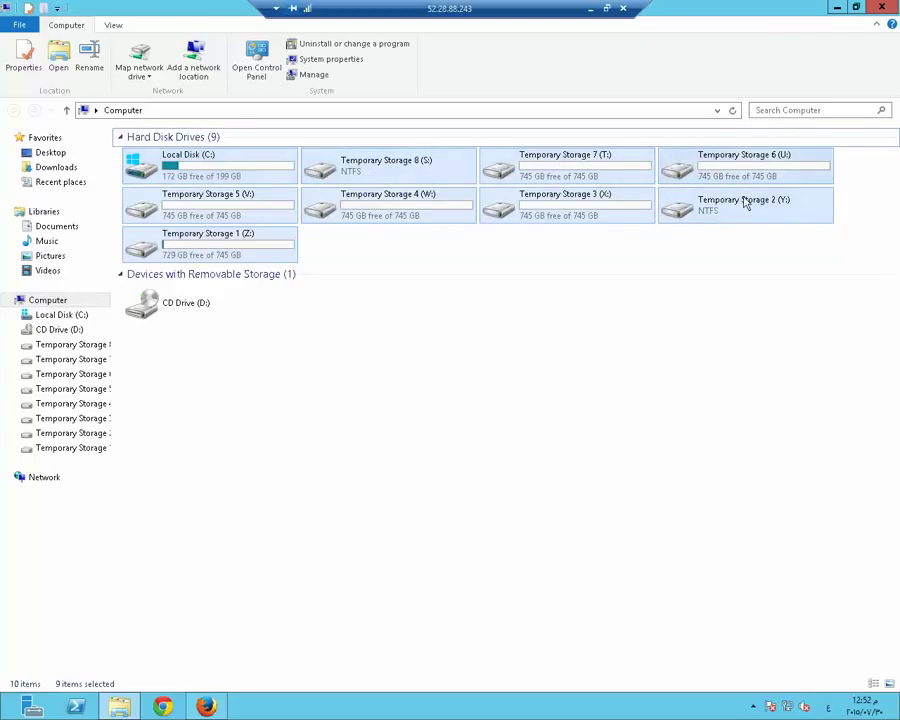
Check Temporary Storage drive details including W: and S:, then close the Computer window
right_click(292, 253)
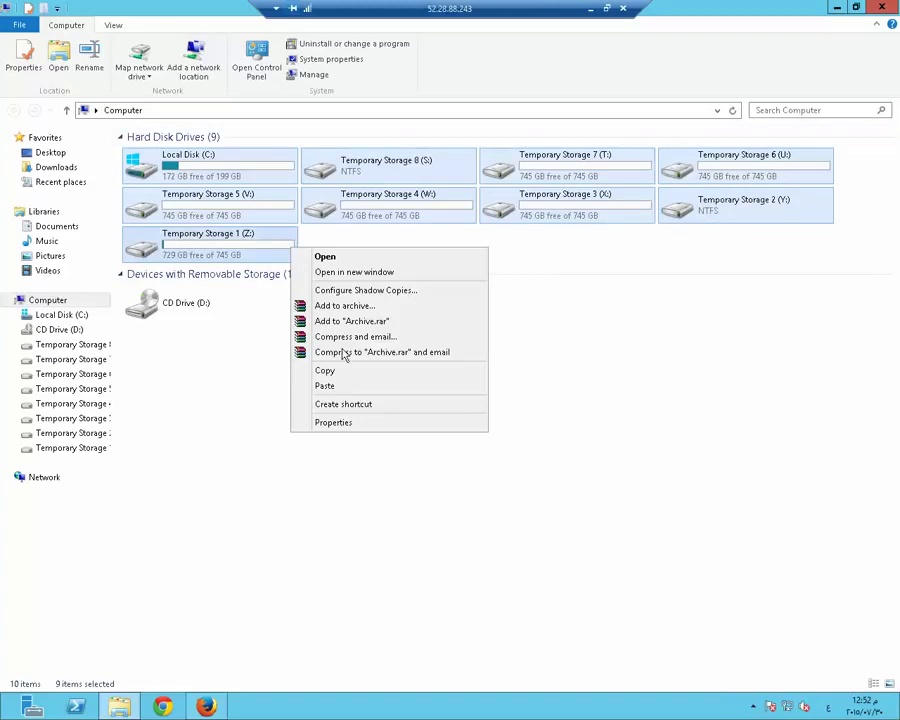
left_click(352, 420)
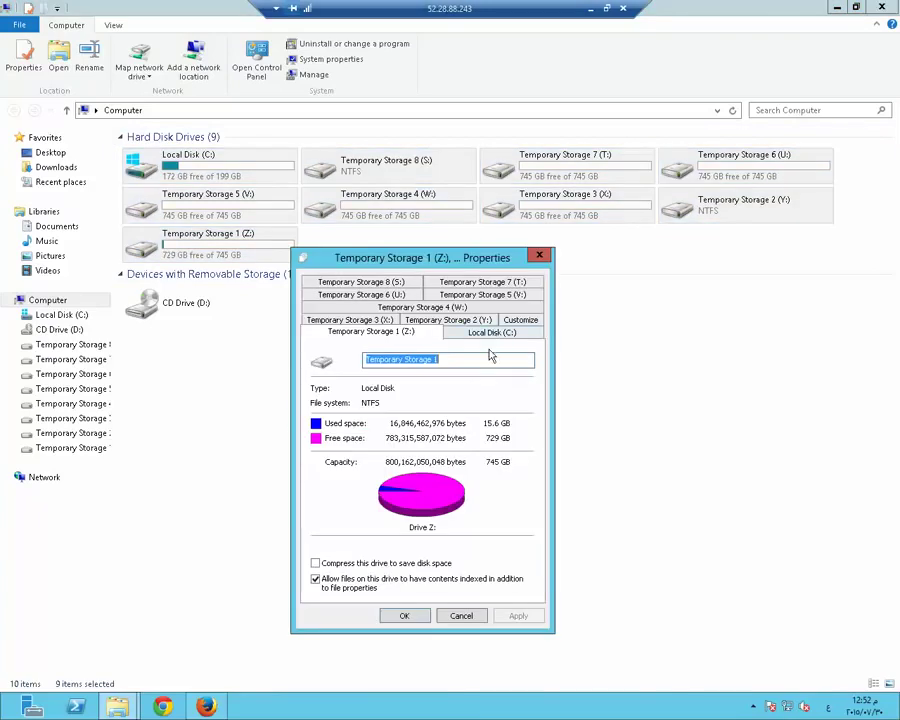
left_click(437, 309)
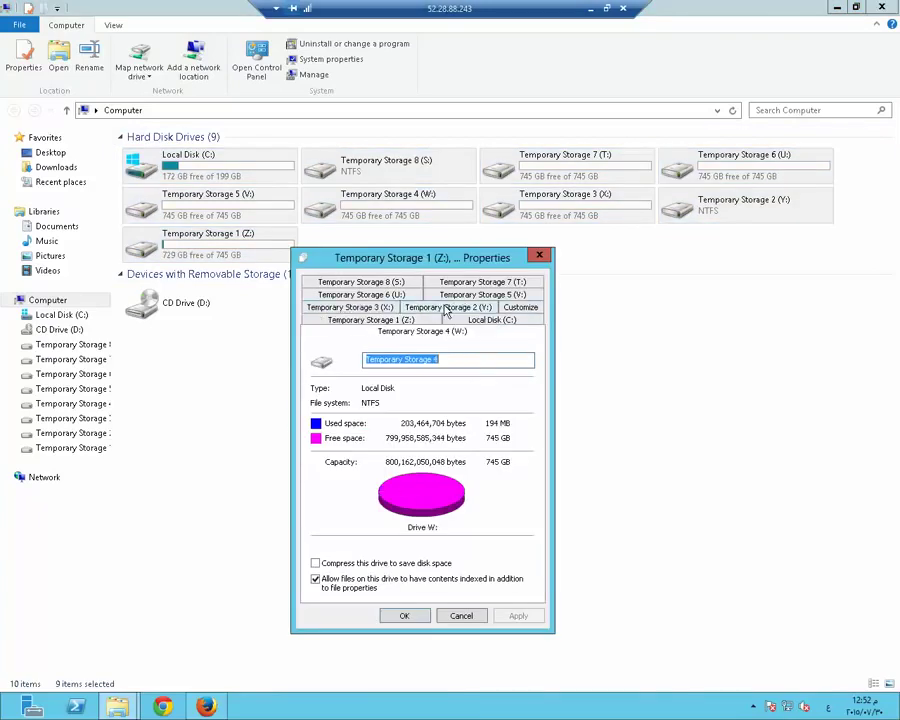
left_click(352, 309)
left_click(378, 283)
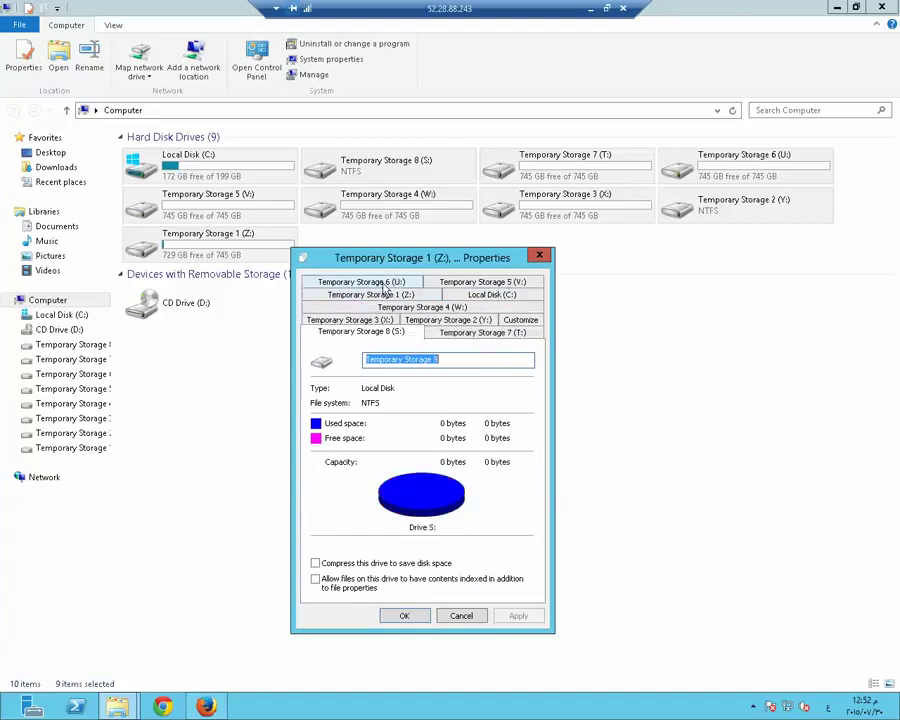
left_click(538, 258)
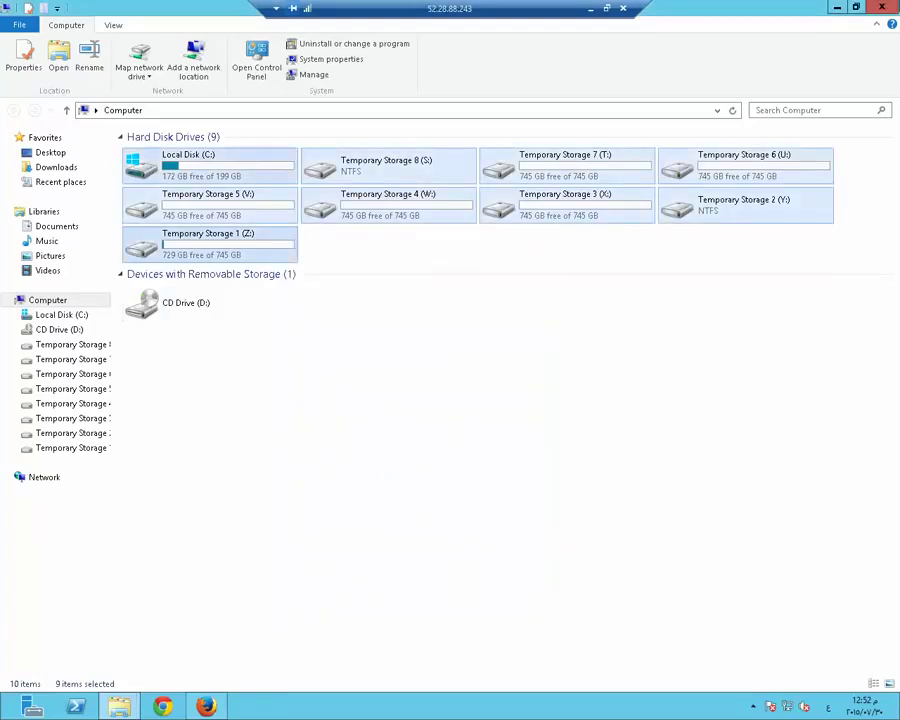
left_click(885, 8)
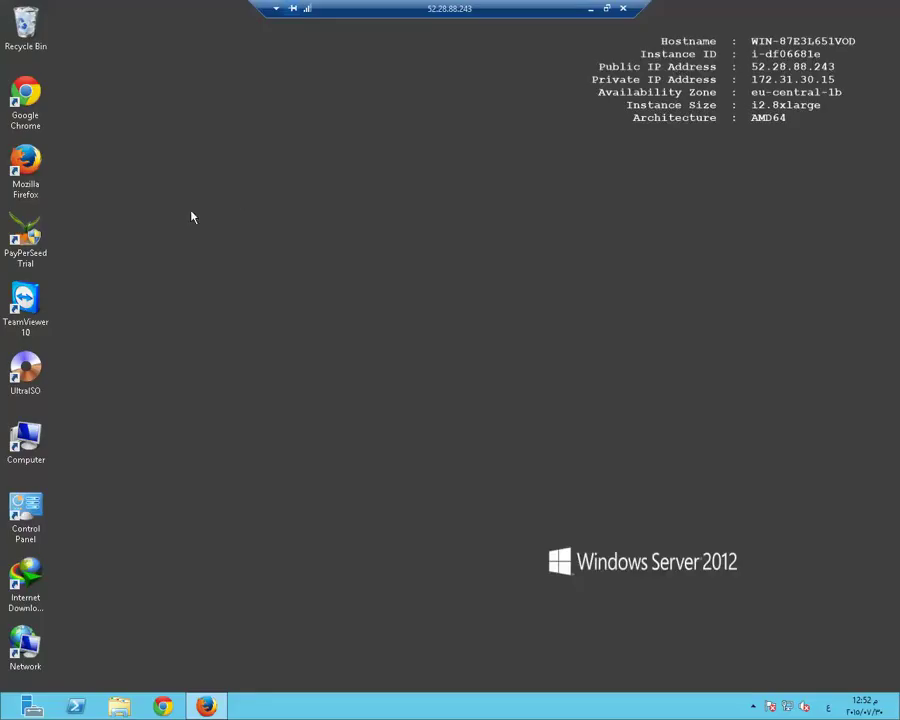
right_click(35, 440)
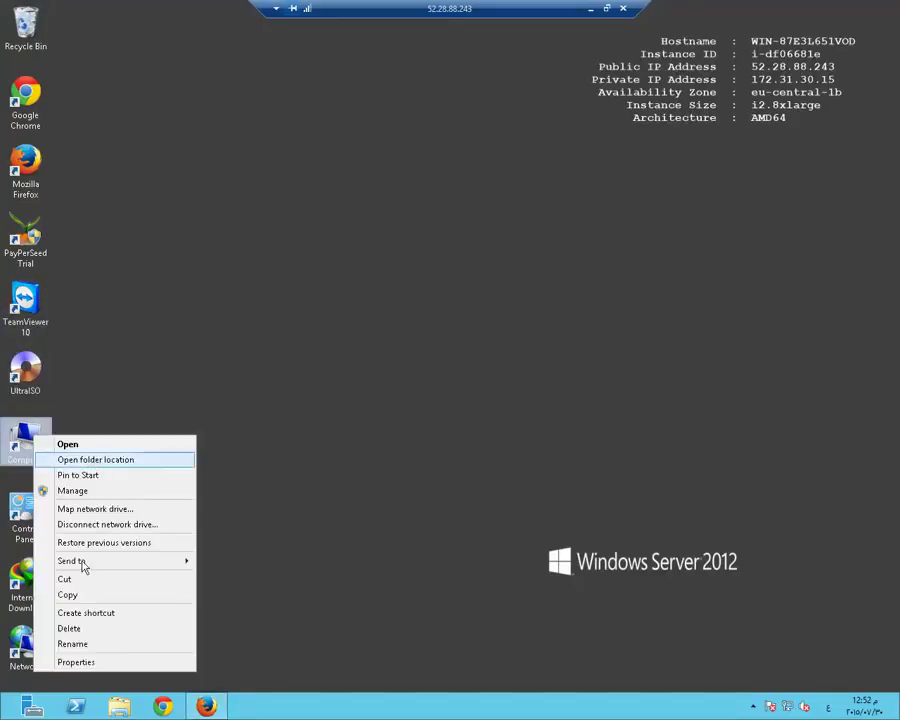
View the Computer desktop shortcut's properties, allowing the Java auto updater prompt
left_click(94, 662)
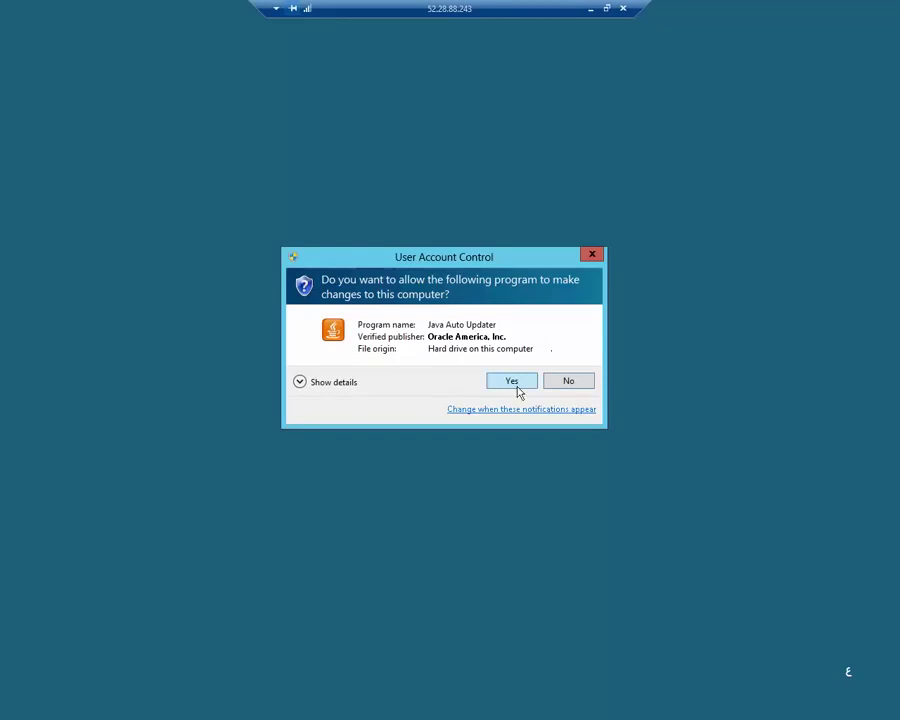
left_click(516, 388)
left_click(66, 363)
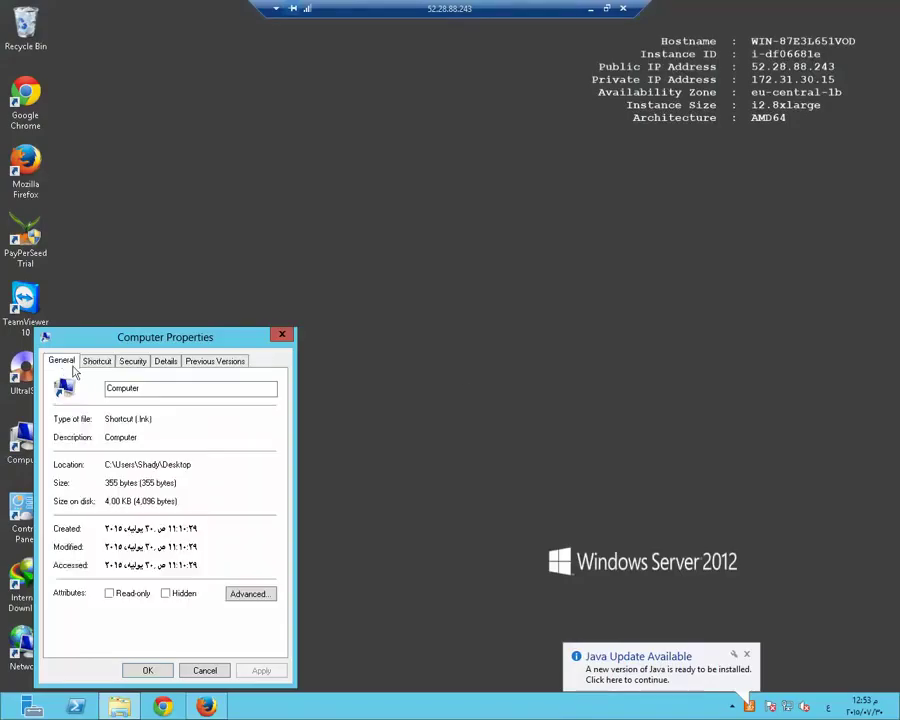
left_click_drag(172, 341, 412, 147)
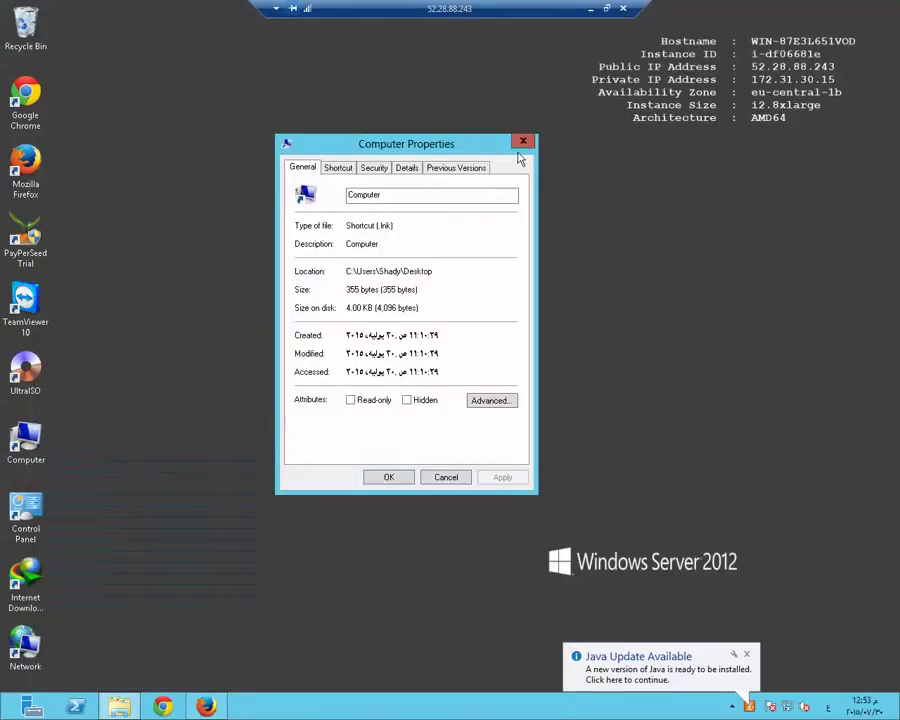
left_click(520, 143)
right_click(35, 453)
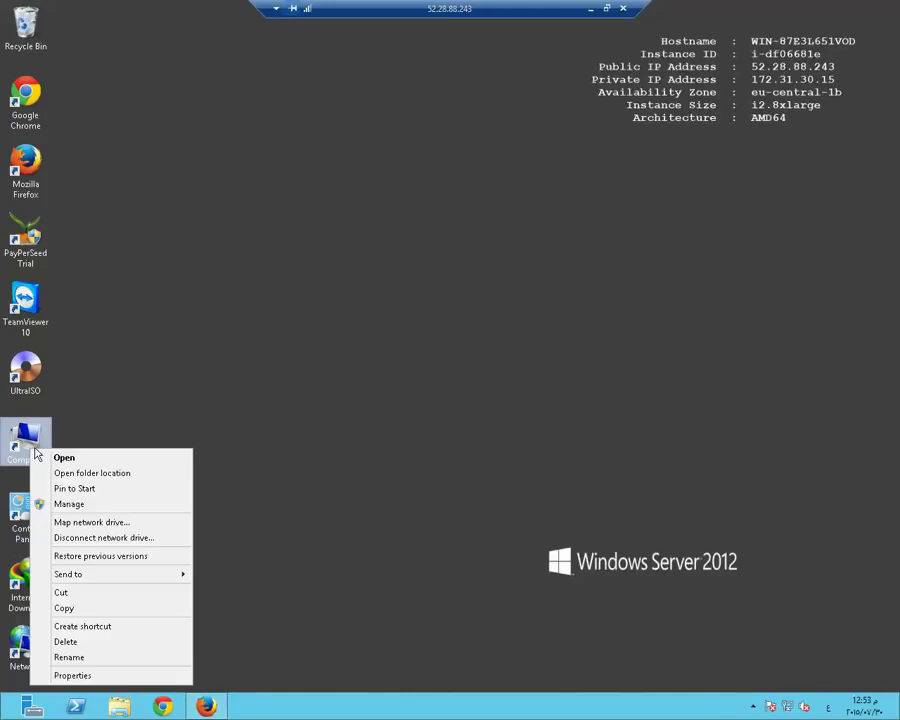
left_click(104, 677)
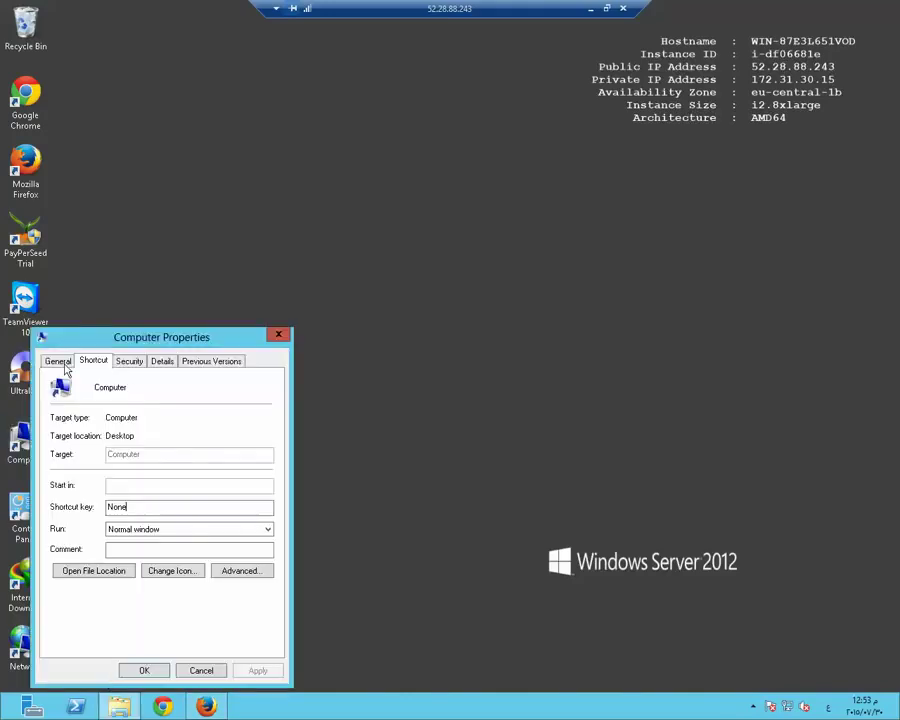
left_click(60, 362)
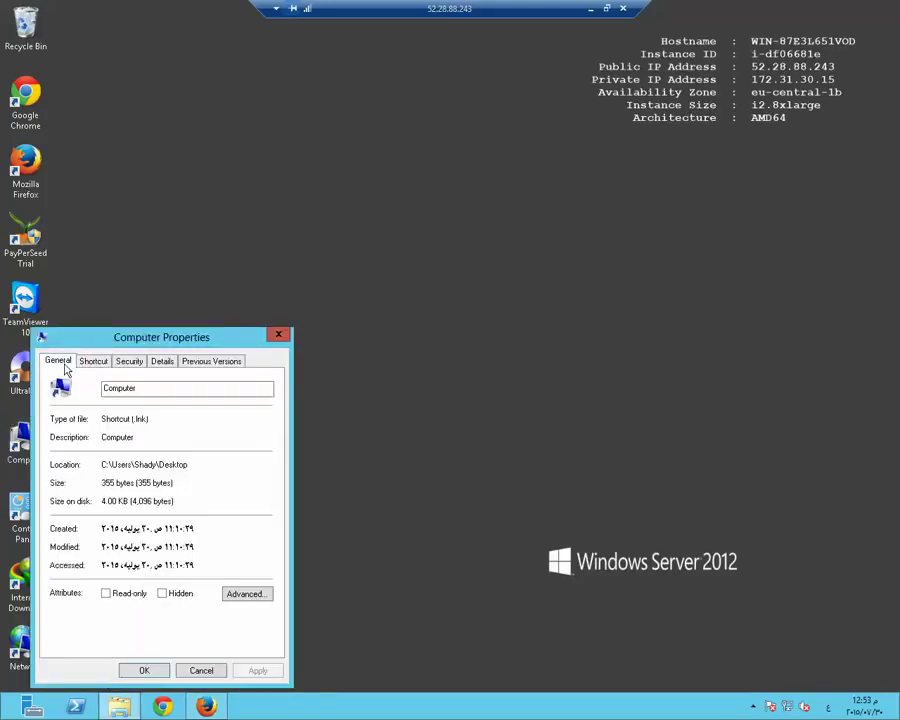
left_click(276, 336)
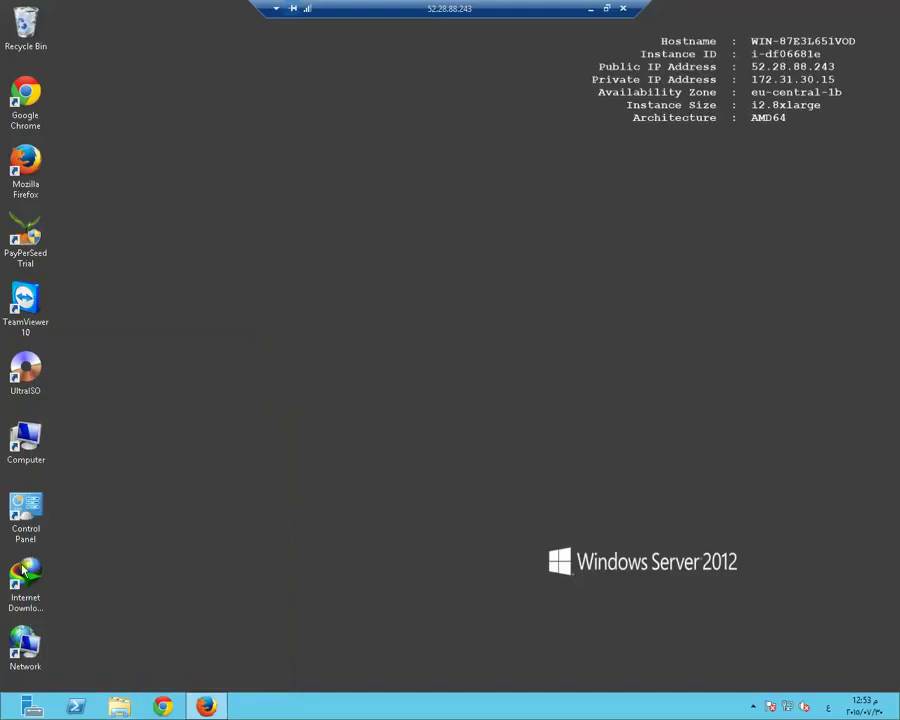
Review system specs: Xeon E5-2670 v2, 244 GB RAM, Windows Server 2012 Standard
double_click(30, 440)
right_click(597, 373)
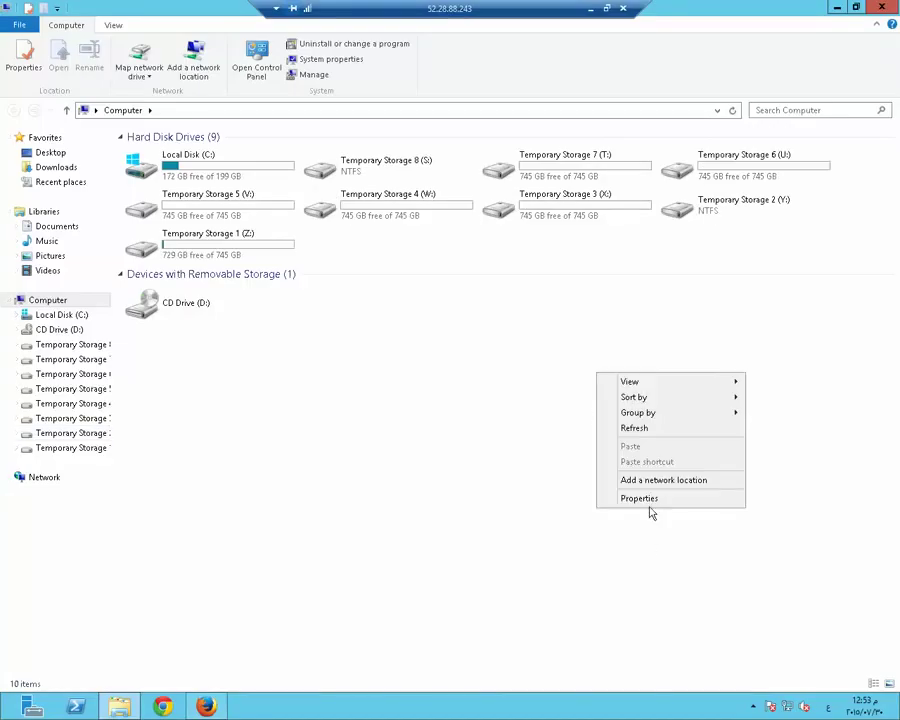
left_click(640, 498)
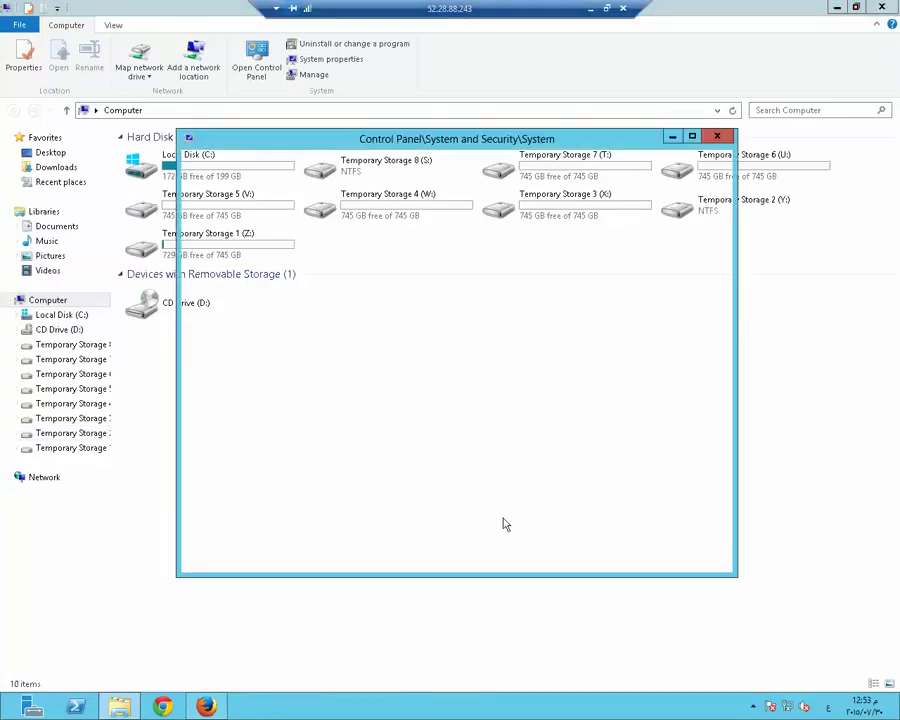
left_click(691, 137)
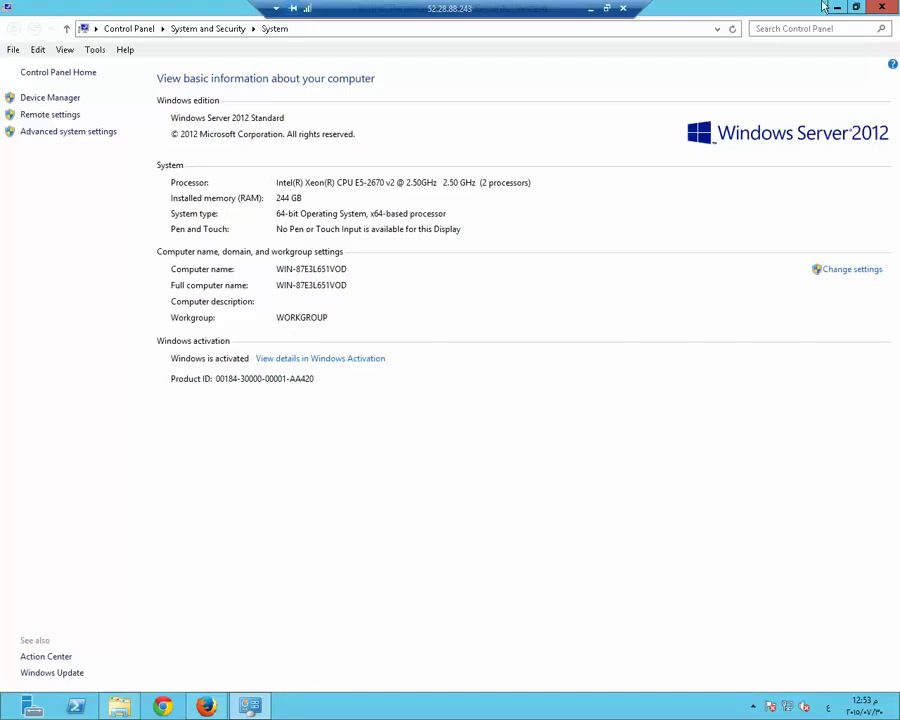
left_click(881, 7)
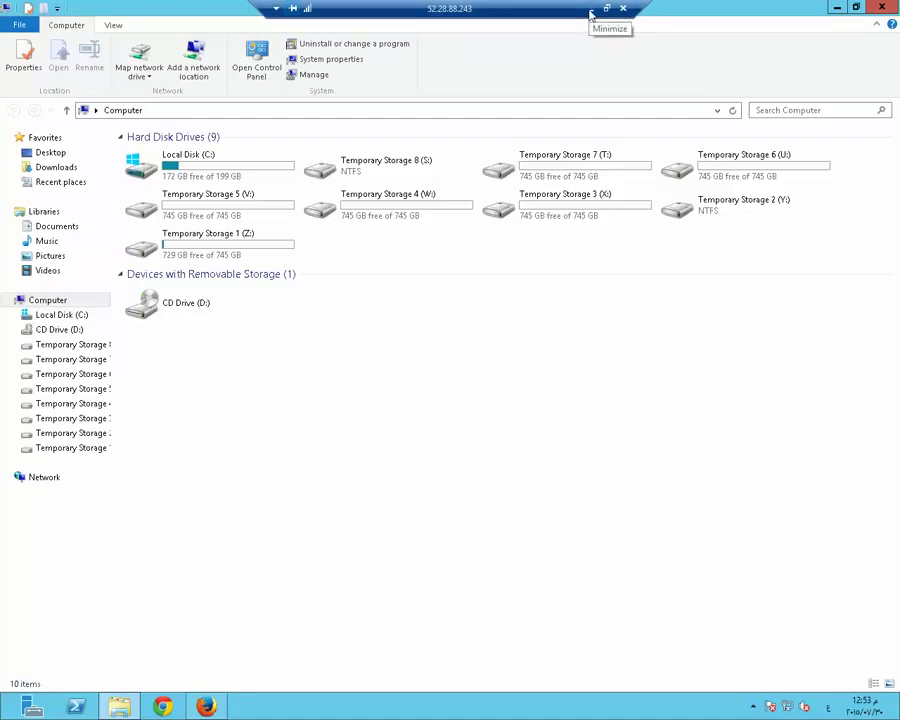
Look inside Temporary Storage 6 (U:), check the playing YouTube video in Firefox, then clear the desktop
double_click(707, 165)
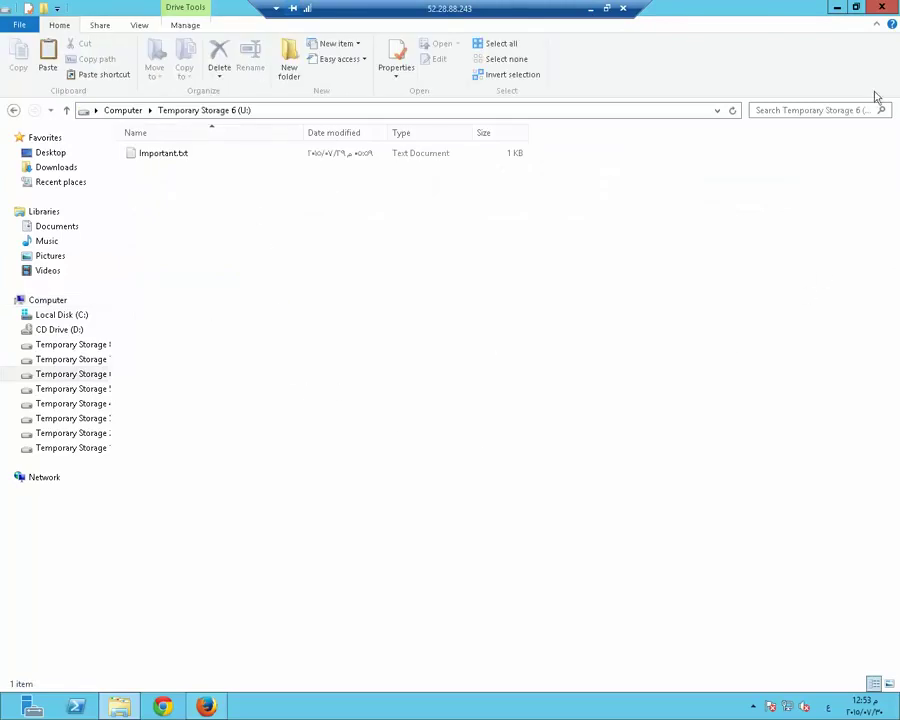
left_click(884, 8)
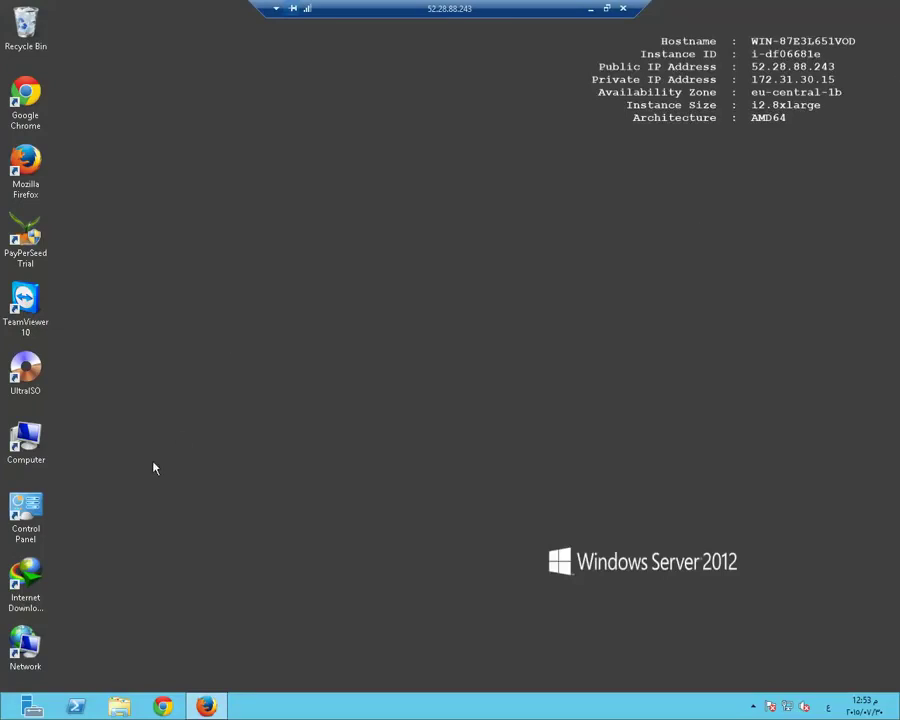
left_click(204, 707)
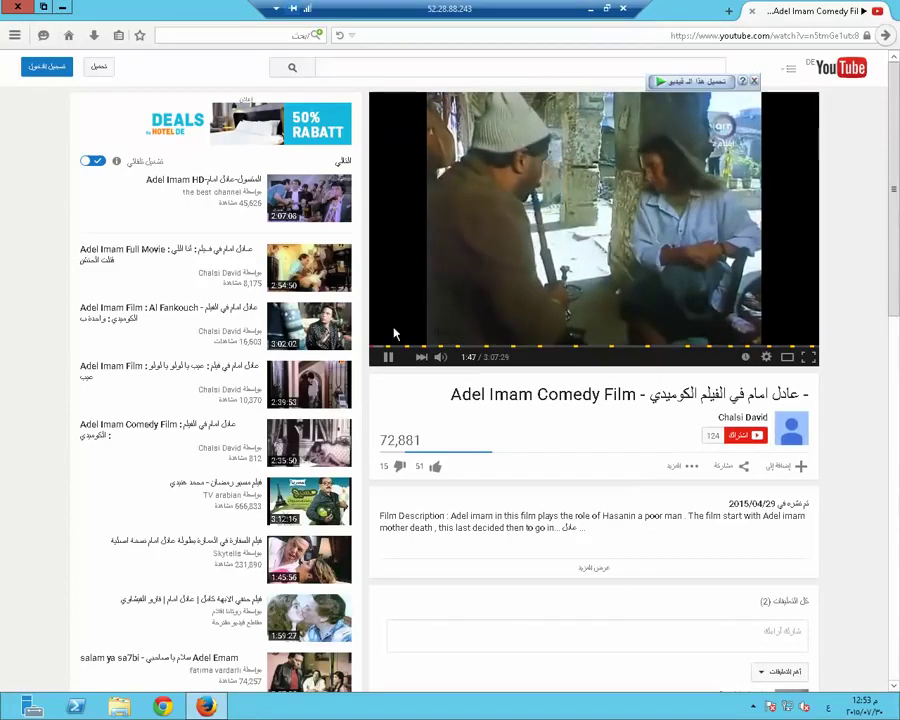
key("super+d")
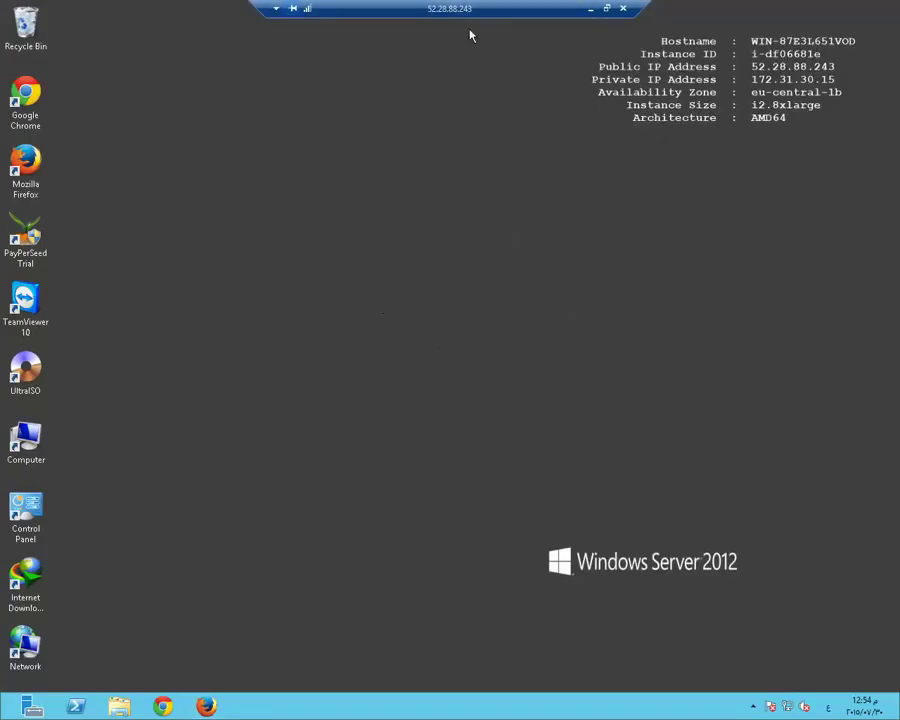
Minimize the remote session to the local Speedtest result (3.25 Mbps down, 0.76 Mbps up) and show hidden tray icons
left_click(591, 10)
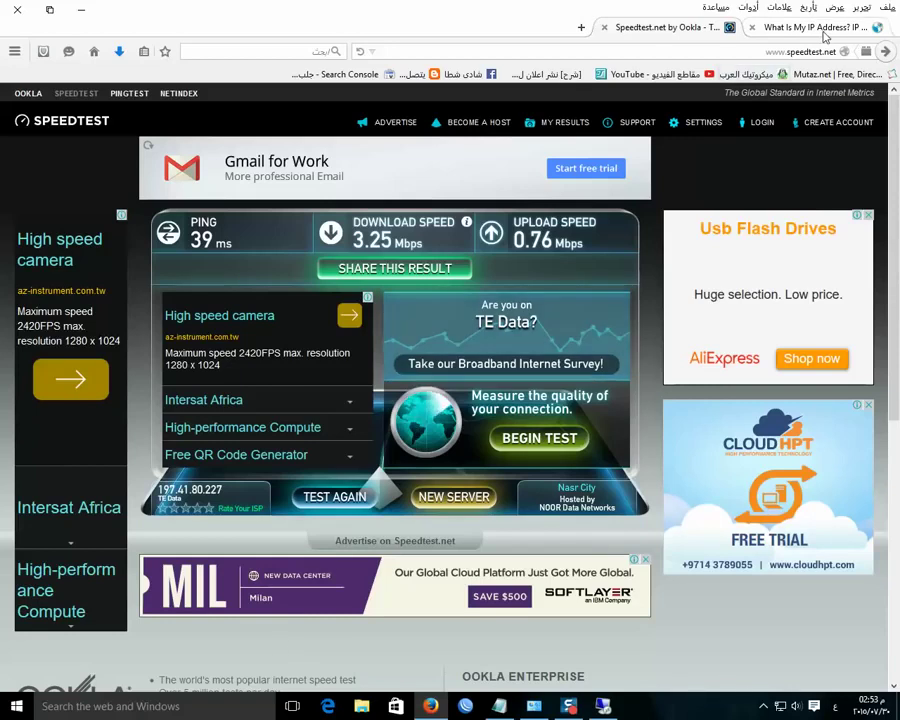
key("ctrl+Tab")
key("ctrl+Tab")
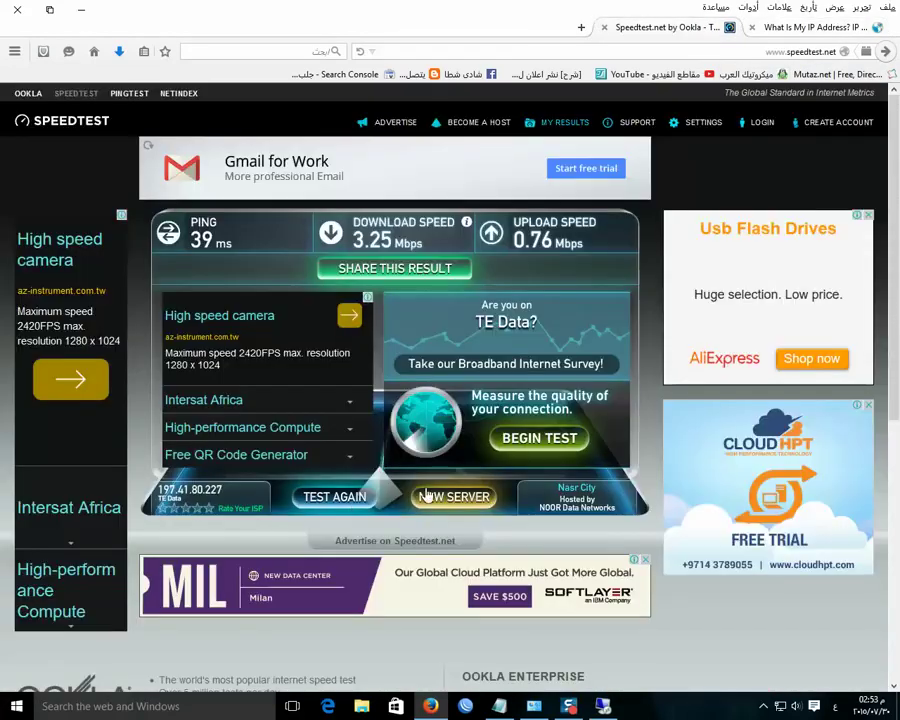
left_click(763, 706)
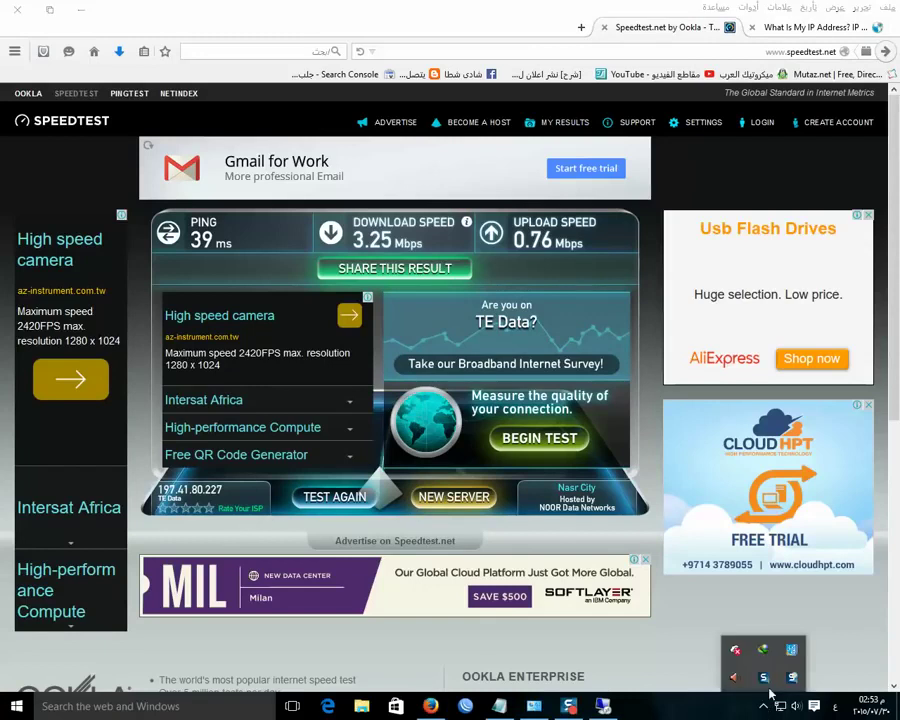